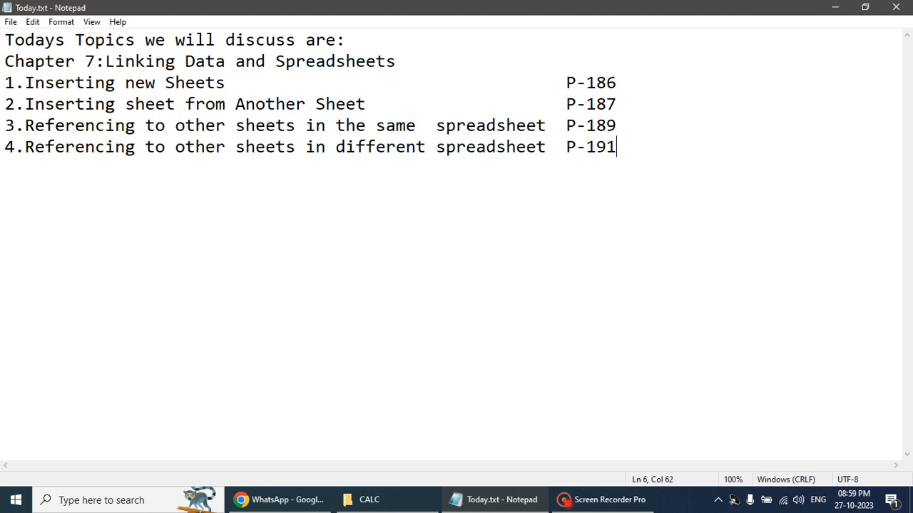
{"action": "left_click_drag", "start_coordinate": [376, 126], "coordinate": [415, 128]}
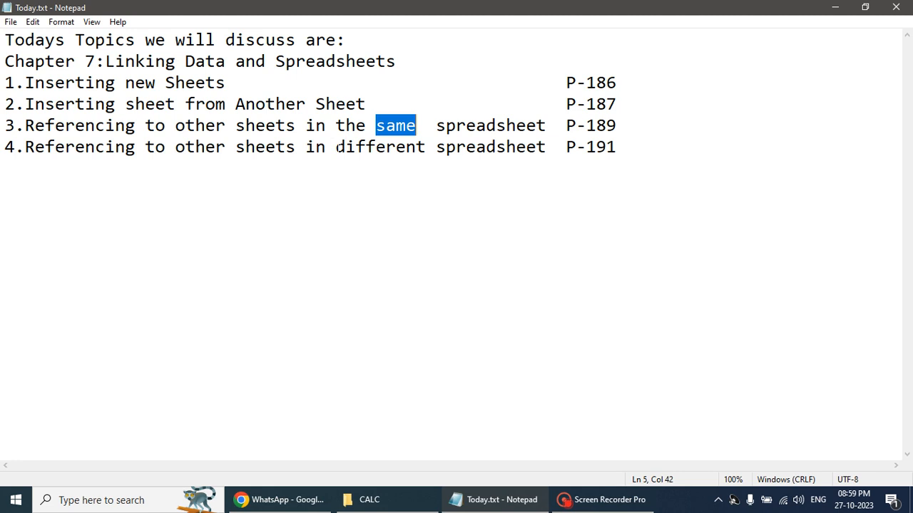
{"action": "left_click_drag", "start_coordinate": [337, 148], "coordinate": [428, 154]}
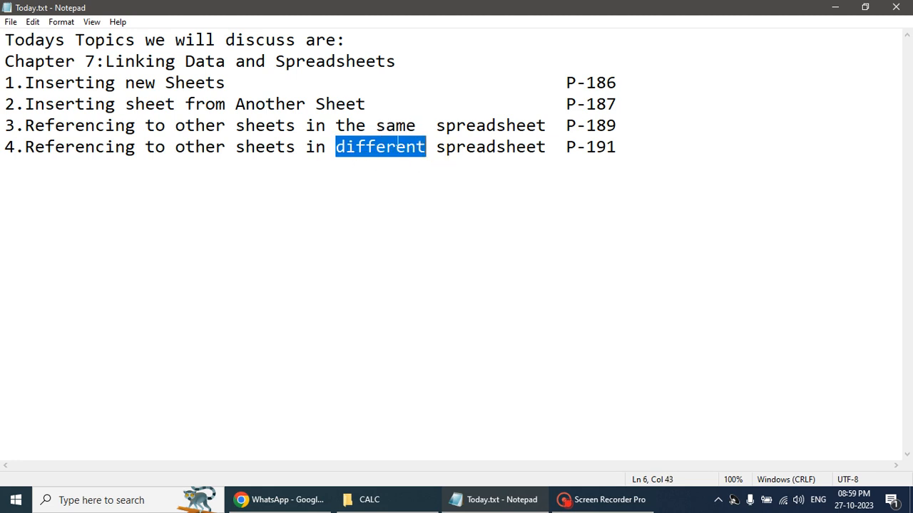
{"action": "left_click_drag", "start_coordinate": [376, 126], "coordinate": [416, 127]}
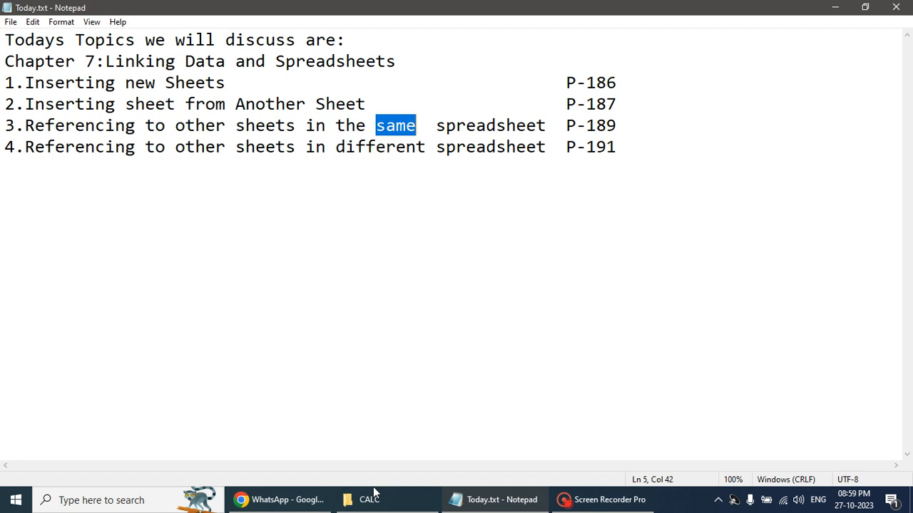
Open a new spreadsheet in OpenOffice Calc, clear the notes window away and maximize the spreadsheet window
{"action": "left_click", "coordinate": [134, 492]}
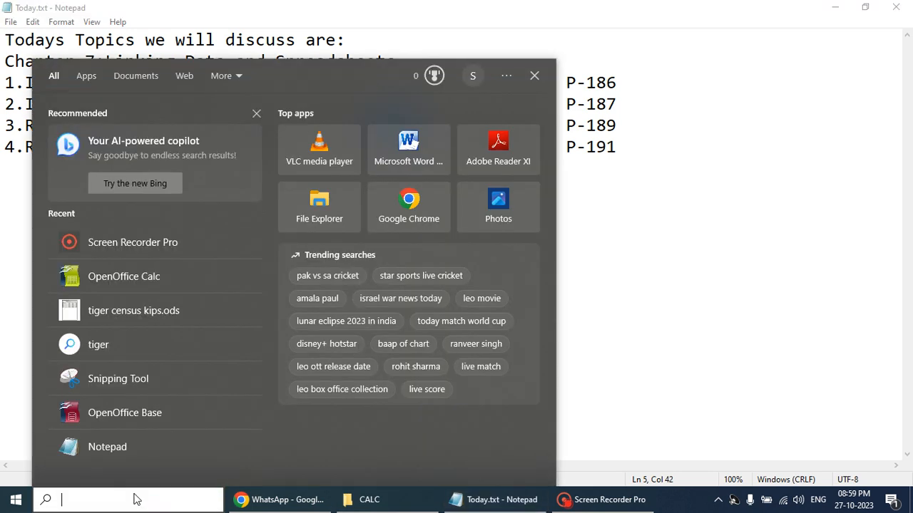
{"action": "type", "text": "ca"}
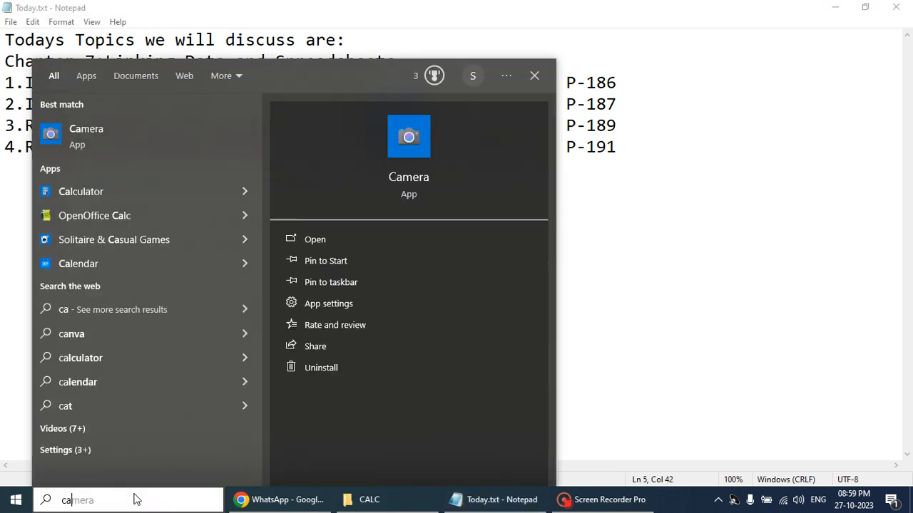
{"action": "type", "text": "lc"}
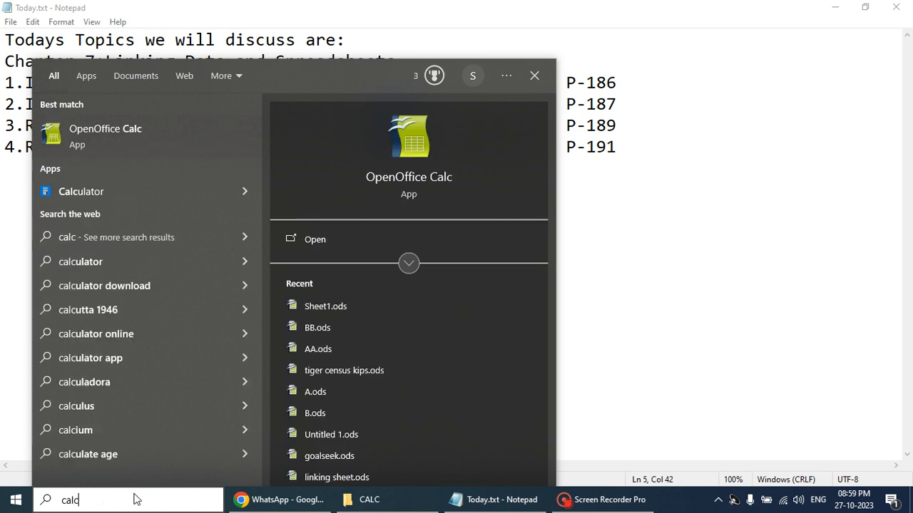
{"action": "key", "text": "Return"}
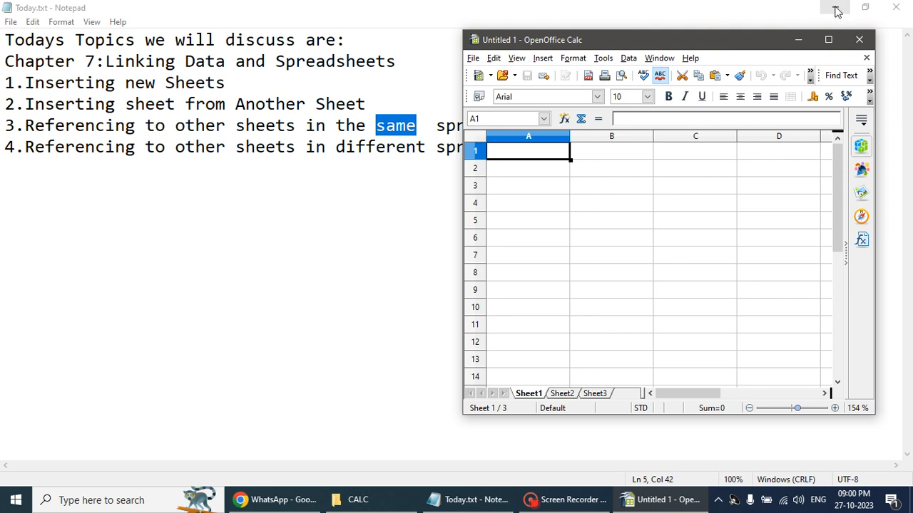
{"action": "left_click", "coordinate": [834, 7]}
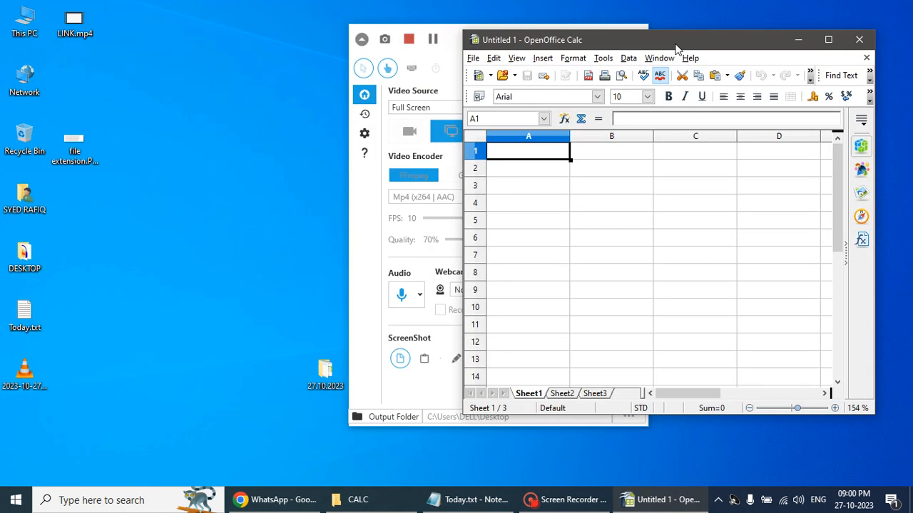
{"action": "double_click", "coordinate": [674, 40]}
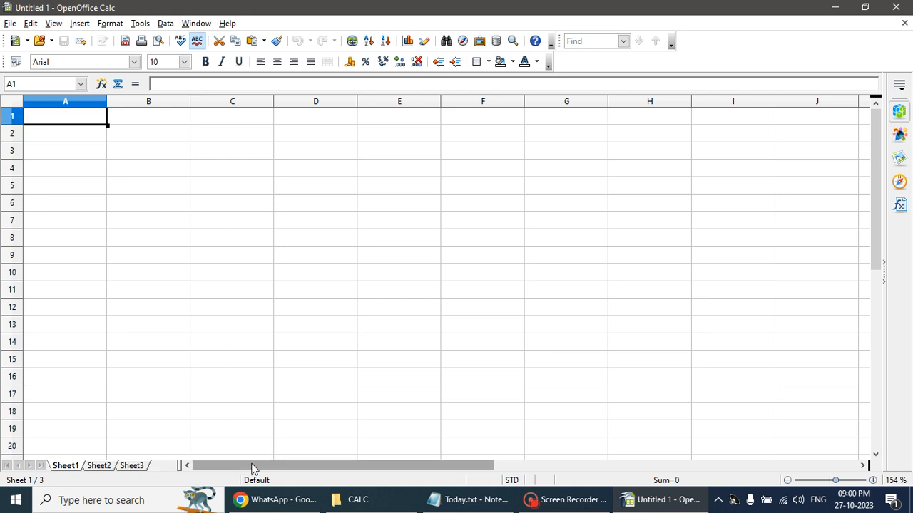
{"action": "left_click", "coordinate": [477, 503]}
{"action": "left_click", "coordinate": [476, 502]}
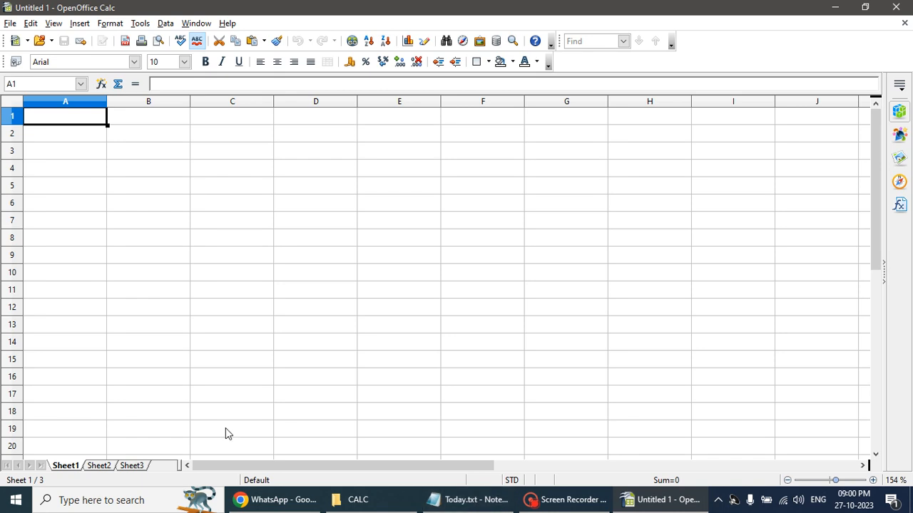
Insert one new sheet named Sheet4 after Sheet1
{"action": "right_click", "coordinate": [158, 469]}
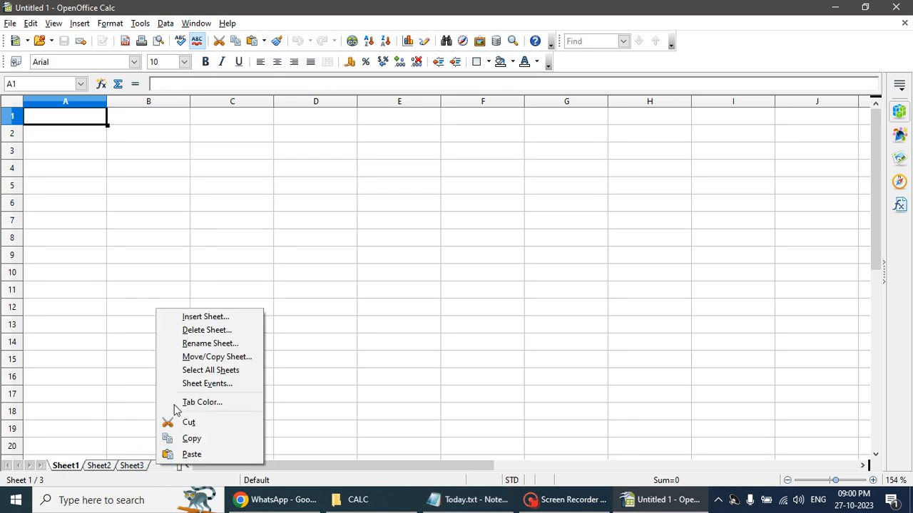
{"action": "left_click", "coordinate": [219, 318]}
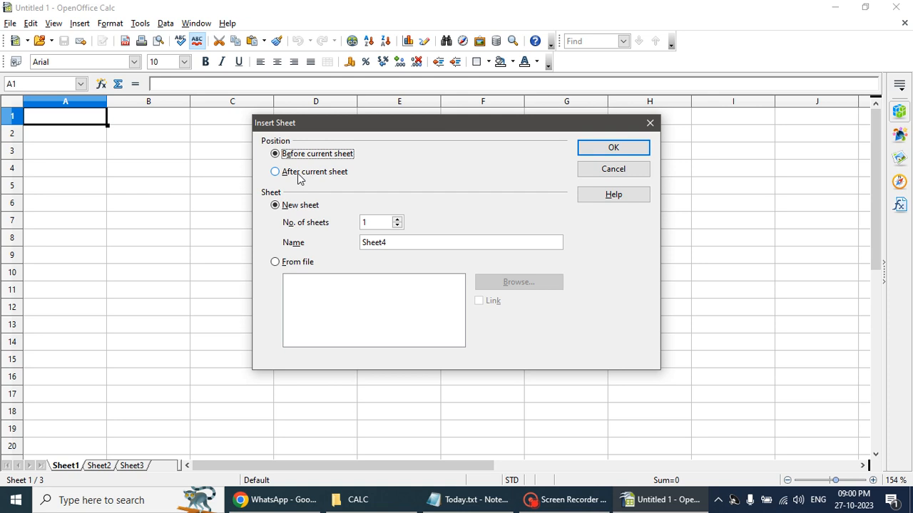
{"action": "left_click", "coordinate": [298, 174]}
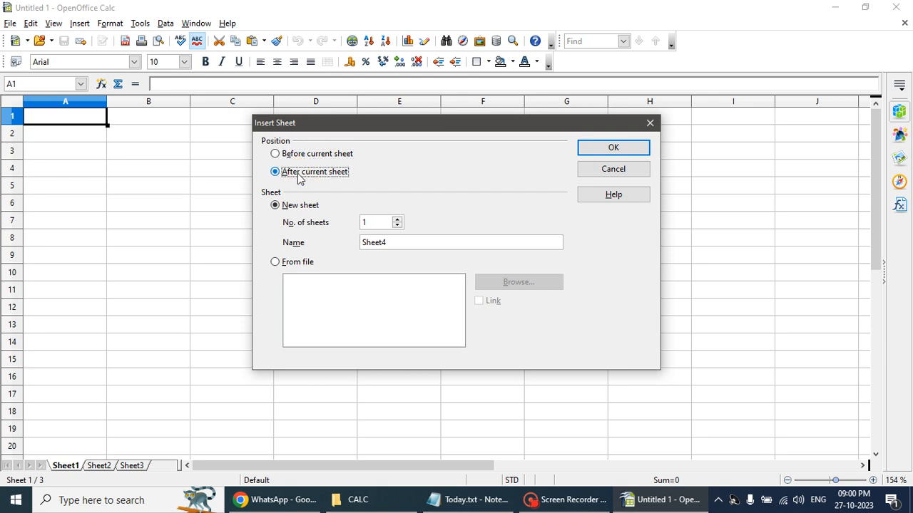
{"action": "left_click", "coordinate": [595, 150]}
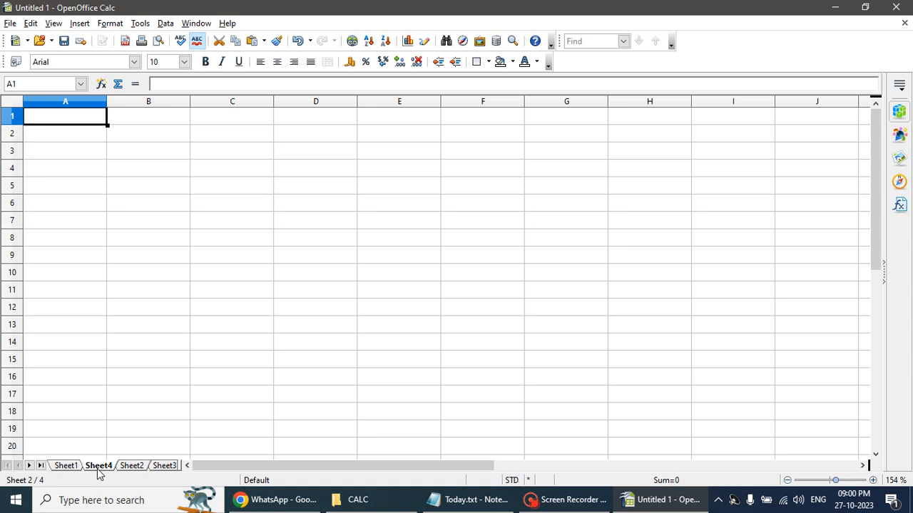
Reorder the sheets so that Sheet2 and Sheet3 come before Sheet4
{"action": "left_click", "coordinate": [132, 467]}
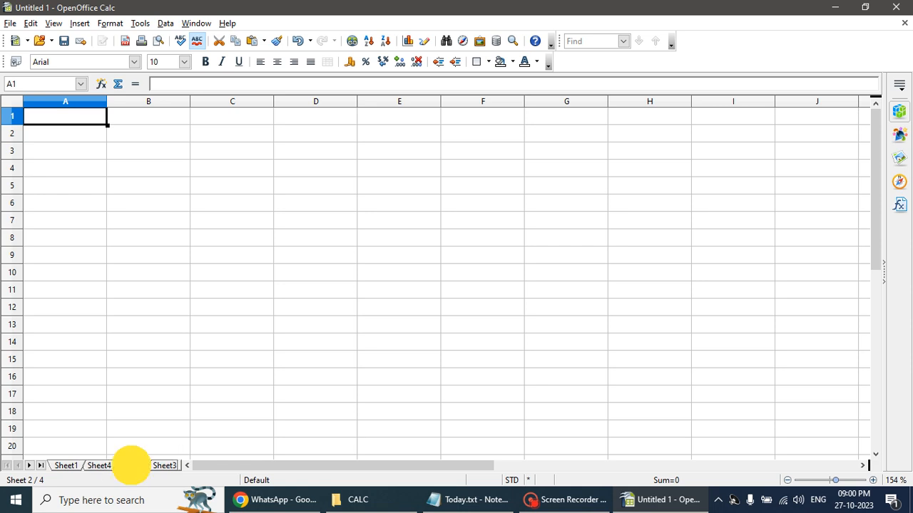
{"action": "left_click_drag", "start_coordinate": [131, 466], "coordinate": [93, 467]}
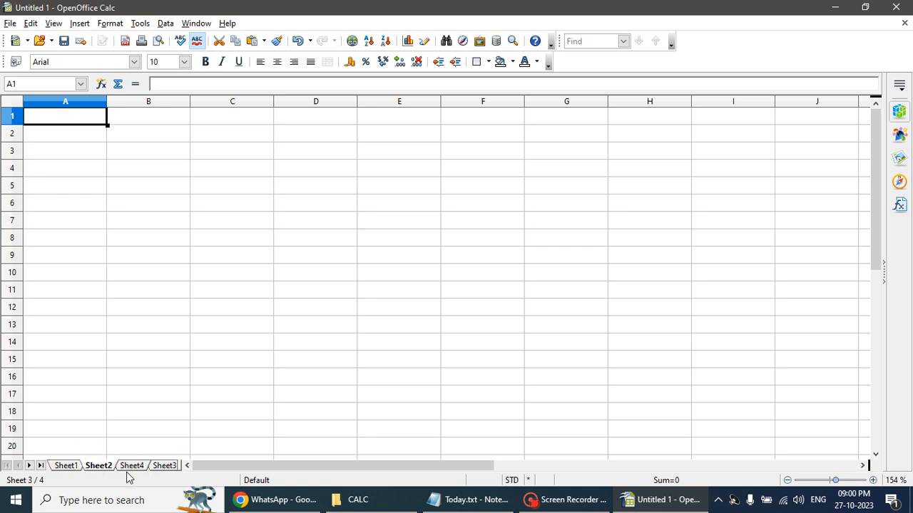
{"action": "left_click", "coordinate": [164, 466]}
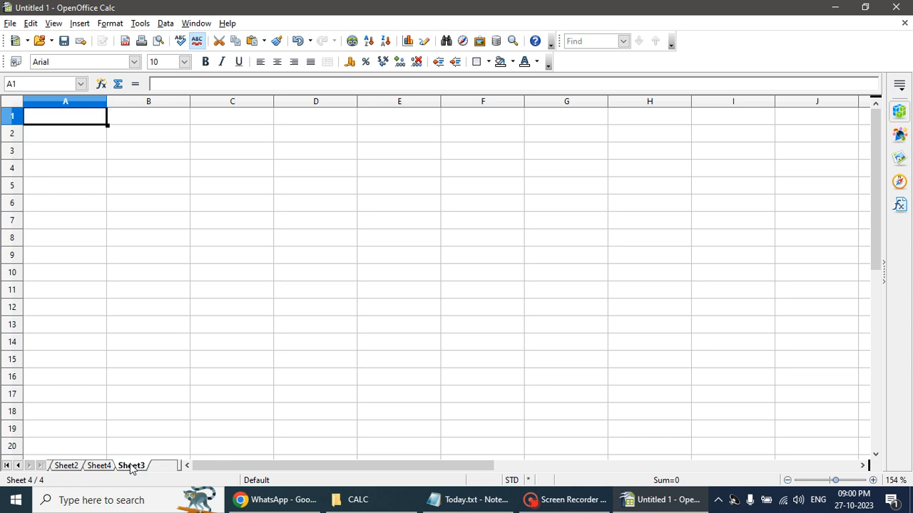
{"action": "mouse_move", "coordinate": [98, 468]}
{"action": "left_mouse_down"}
{"action": "mouse_move", "coordinate": [146, 467]}
{"action": "mouse_move", "coordinate": [96, 463]}
{"action": "mouse_move", "coordinate": [138, 464]}
{"action": "mouse_move", "coordinate": [108, 469]}
{"action": "left_mouse_up"}
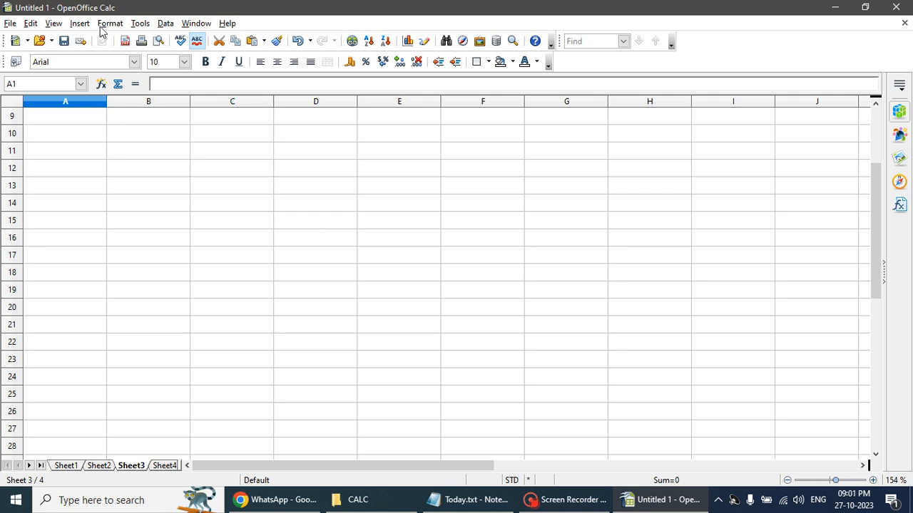
Insert one new sheet named Sheet5 after Sheet3, and move Sheet4 in front of it
{"action": "left_click", "coordinate": [107, 24]}
{"action": "mouse_move", "coordinate": [80, 27]}
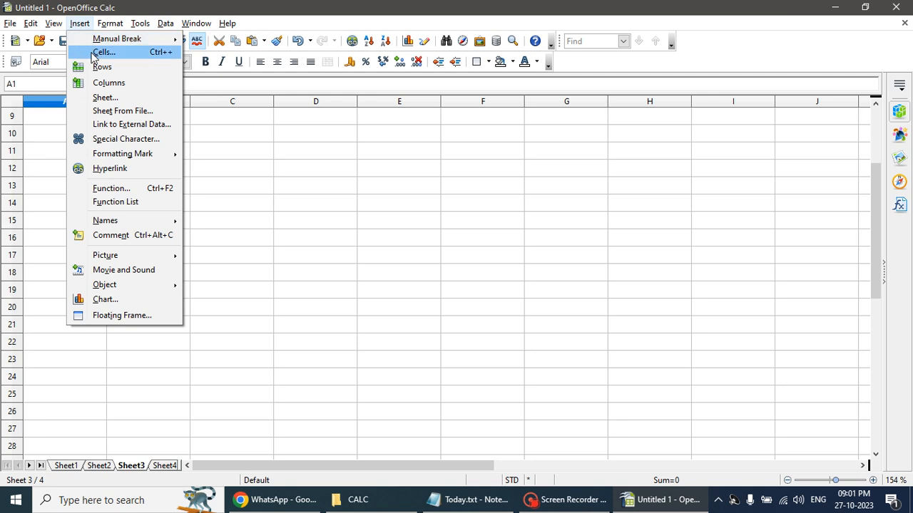
{"action": "left_click", "coordinate": [99, 97]}
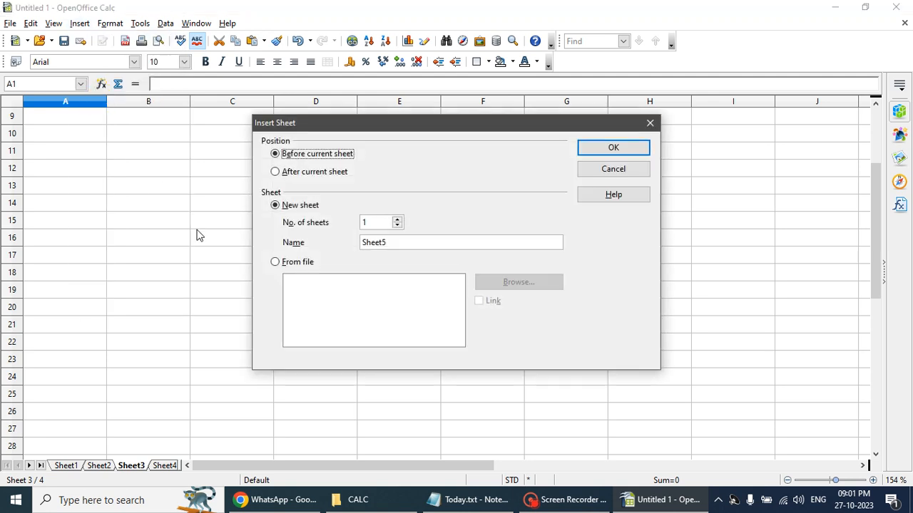
{"action": "left_click", "coordinate": [299, 176]}
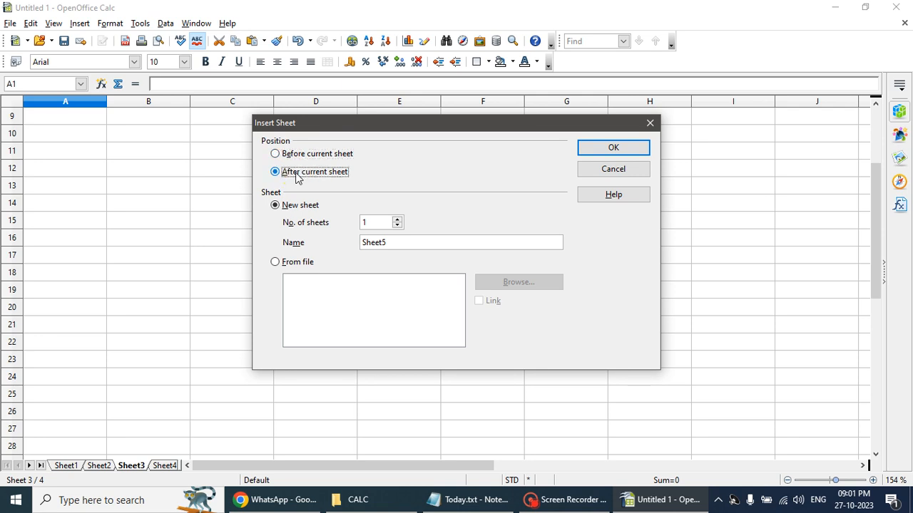
{"action": "left_click", "coordinate": [594, 149]}
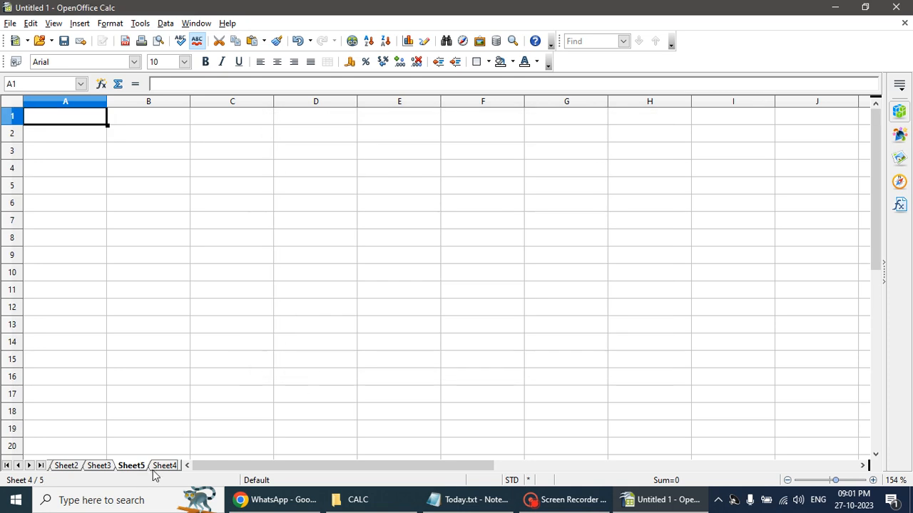
{"action": "left_click_drag", "start_coordinate": [162, 468], "coordinate": [108, 465]}
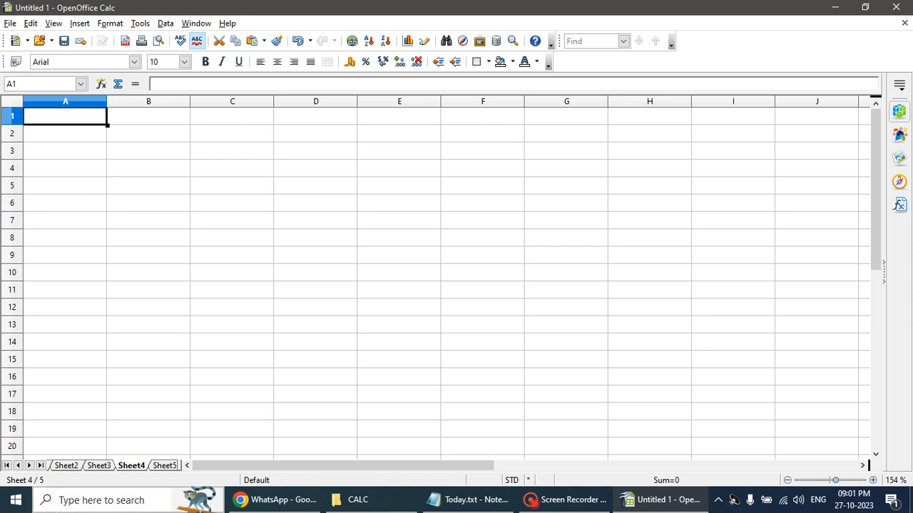
Rename Sheet1 as ENG
{"action": "left_click", "coordinate": [17, 467]}
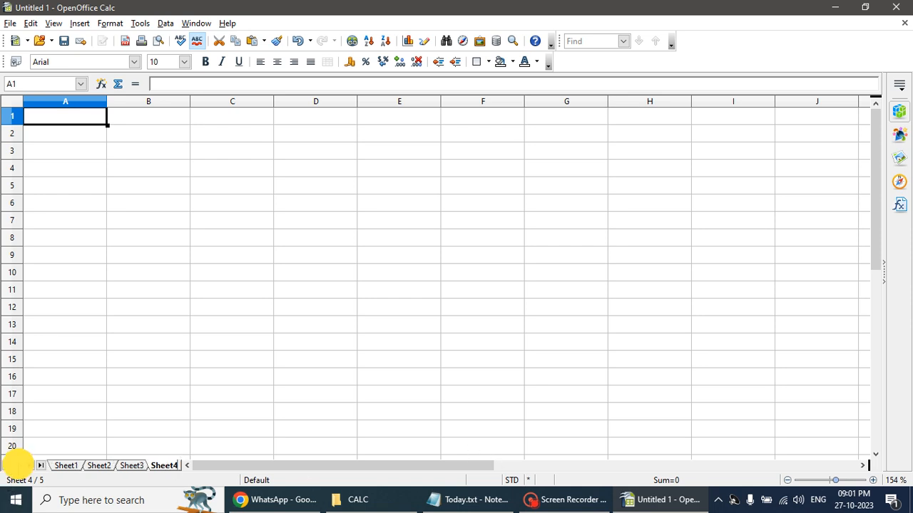
{"action": "left_click", "coordinate": [71, 465]}
{"action": "right_click", "coordinate": [71, 465]}
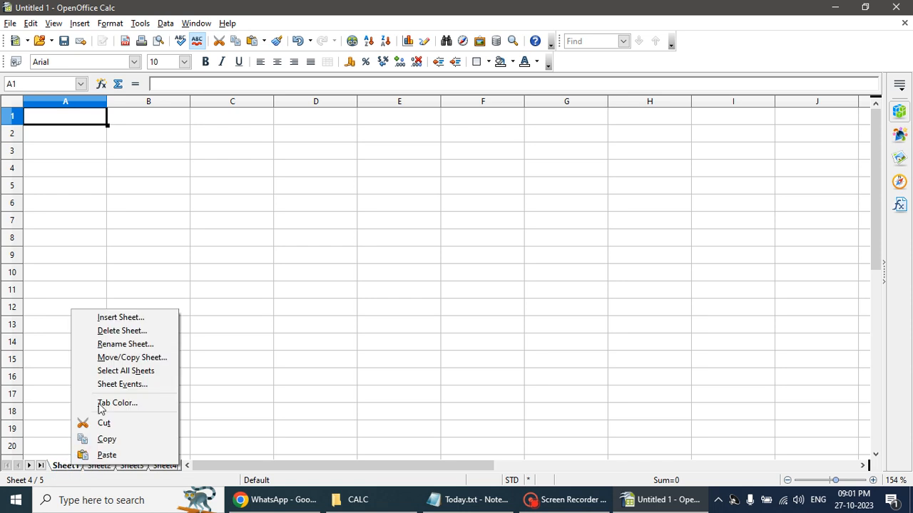
{"action": "left_click", "coordinate": [125, 344]}
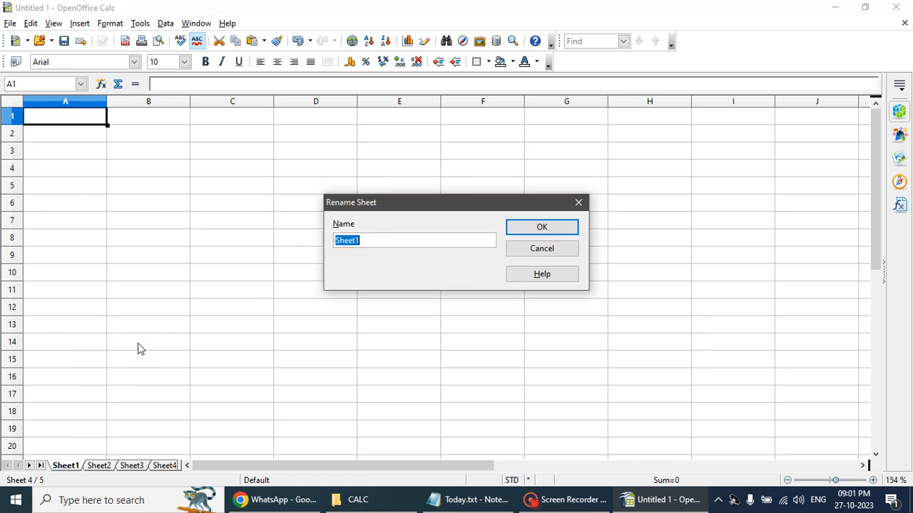
{"action": "type", "text": "ENG"}
{"action": "left_click", "coordinate": [542, 226]}
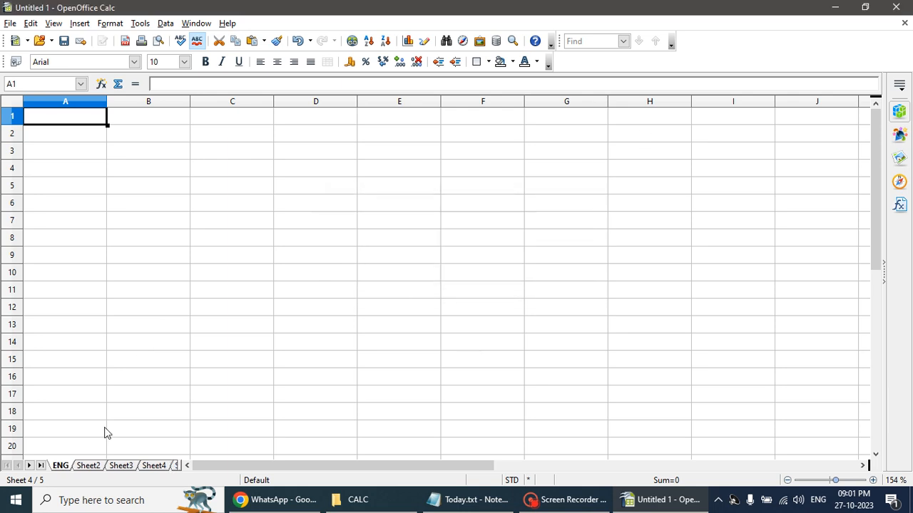
Rename Sheet2 as MAT
{"action": "right_click", "coordinate": [82, 469]}
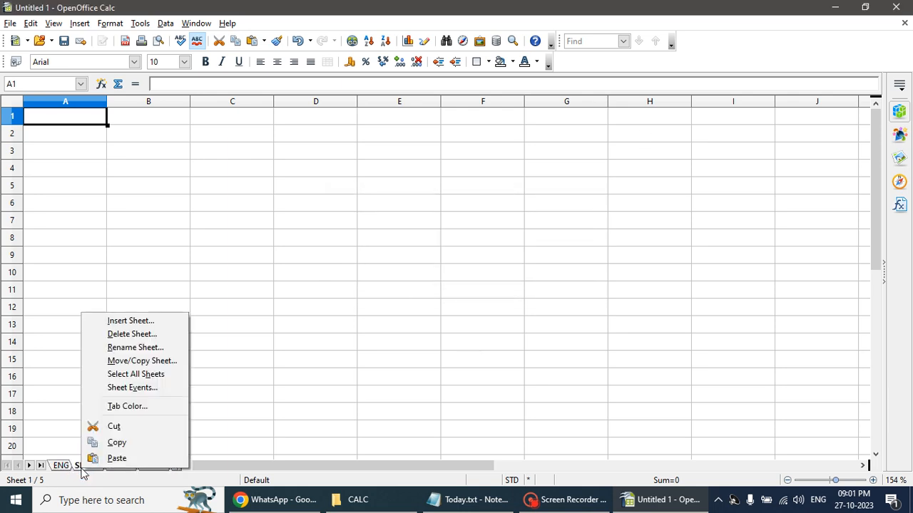
{"action": "left_click", "coordinate": [132, 347]}
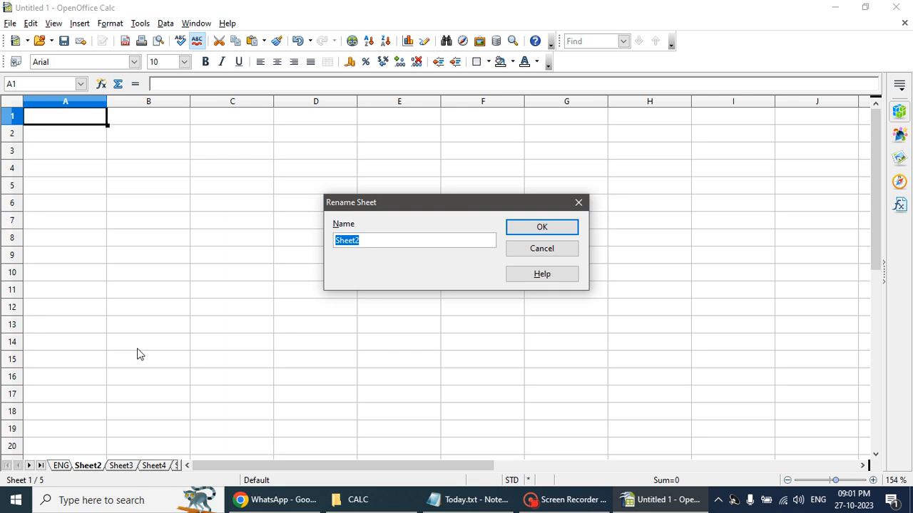
{"action": "type", "text": "MAT"}
{"action": "left_click", "coordinate": [532, 228]}
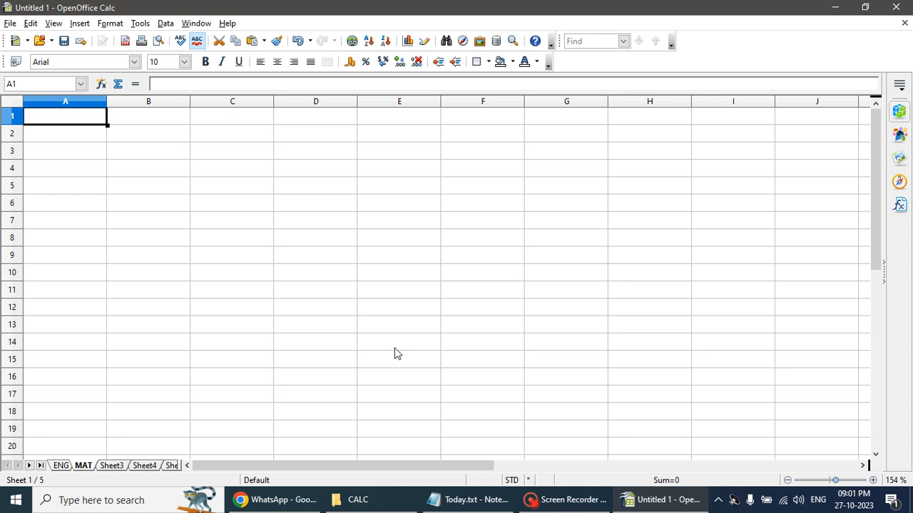
Rename Sheet3 as SCI
{"action": "right_click", "coordinate": [114, 465]}
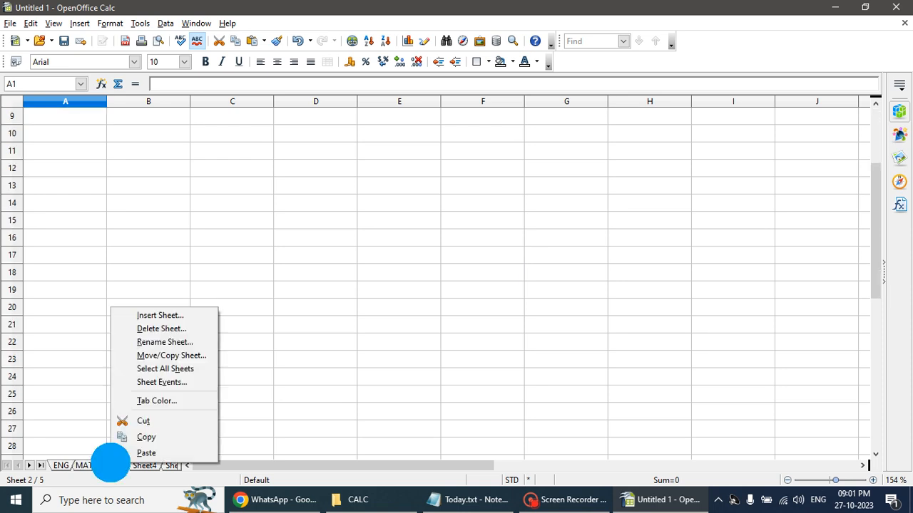
{"action": "left_click", "coordinate": [165, 343]}
{"action": "type", "text": "SCI"}
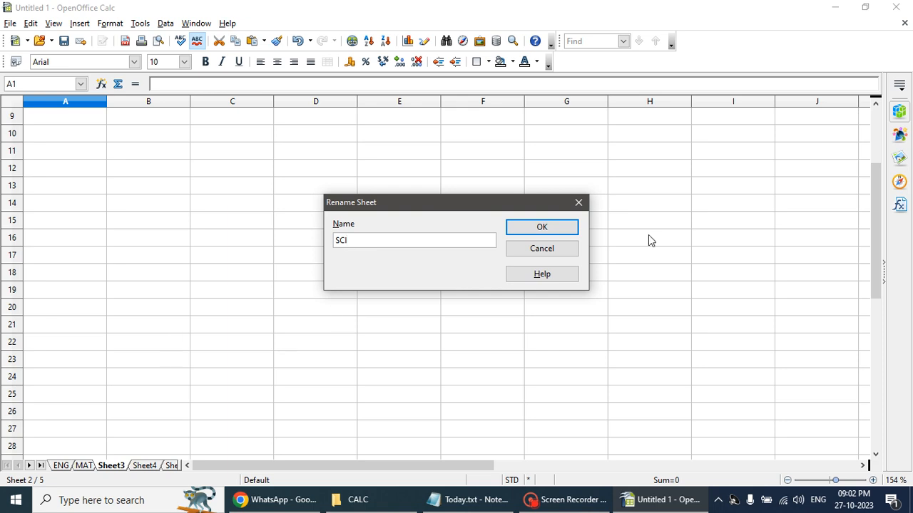
{"action": "left_click", "coordinate": [554, 230]}
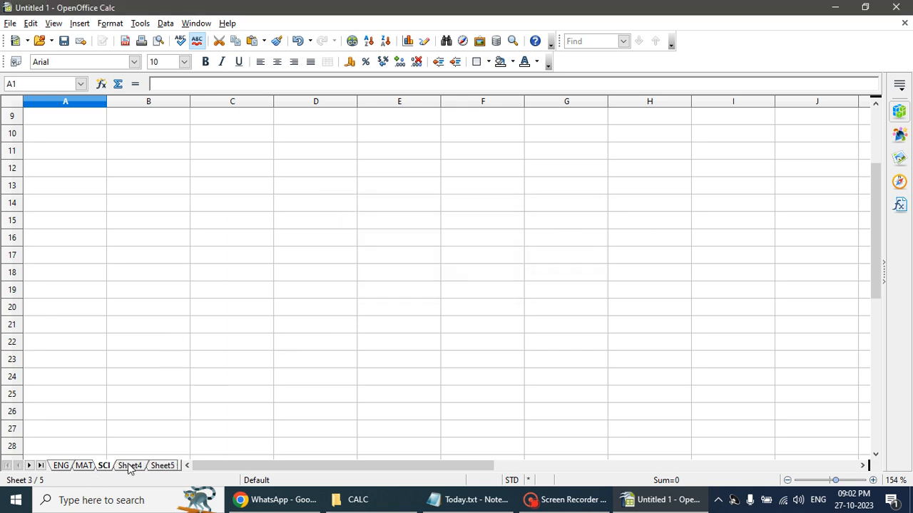
{"action": "left_click", "coordinate": [114, 24]}
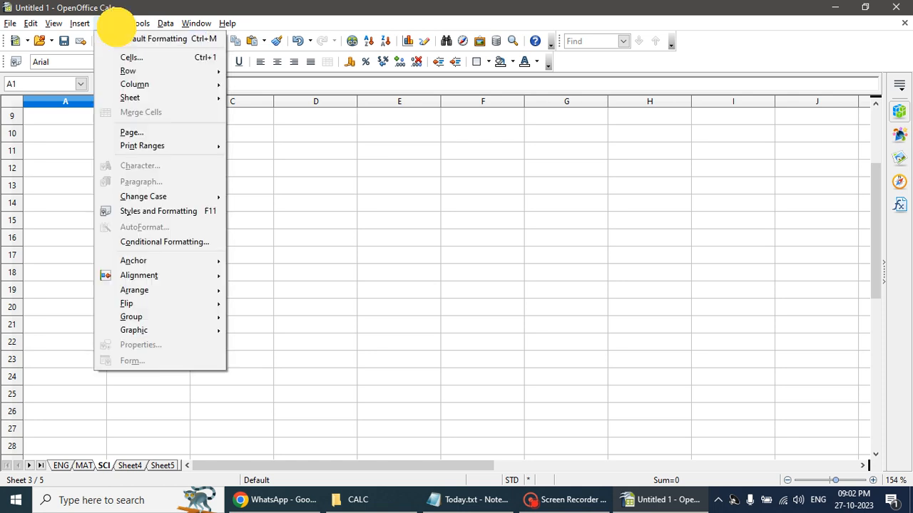
{"action": "mouse_move", "coordinate": [136, 101]}
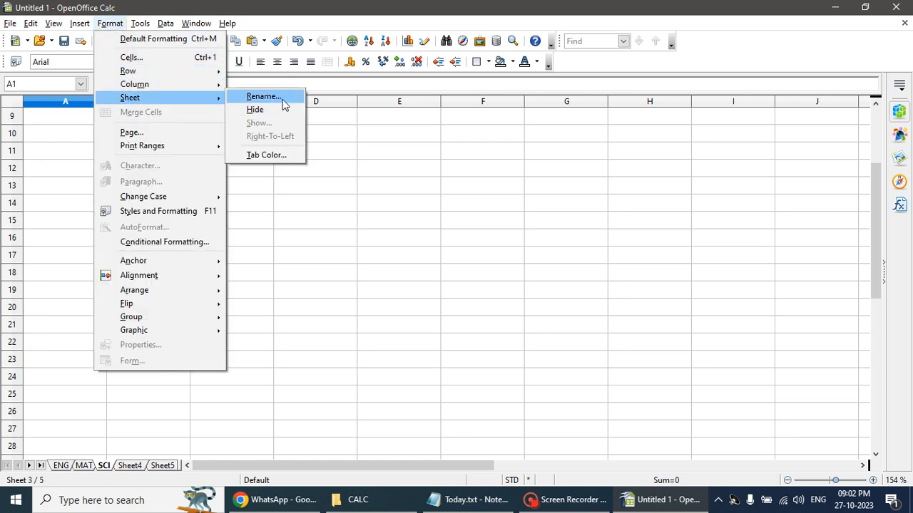
{"action": "left_click", "coordinate": [349, 277]}
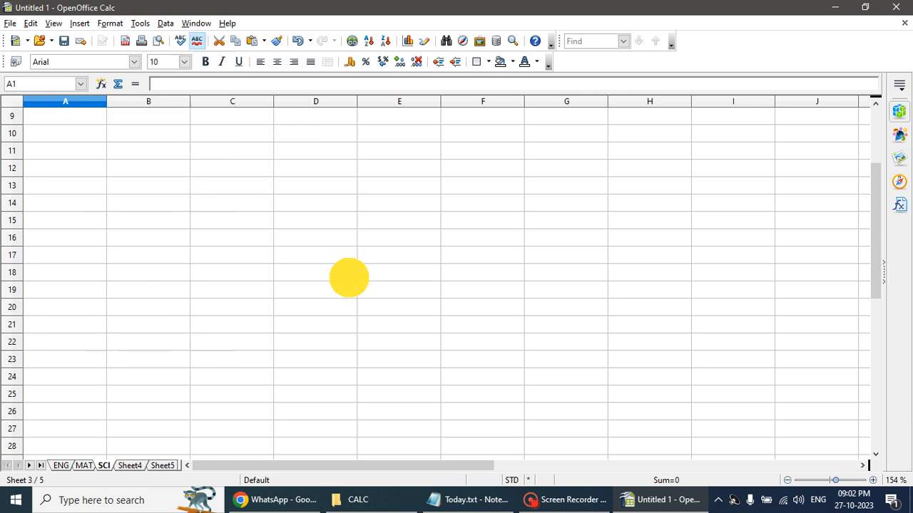
Rename Sheet4 as SOC
{"action": "left_click", "coordinate": [131, 467]}
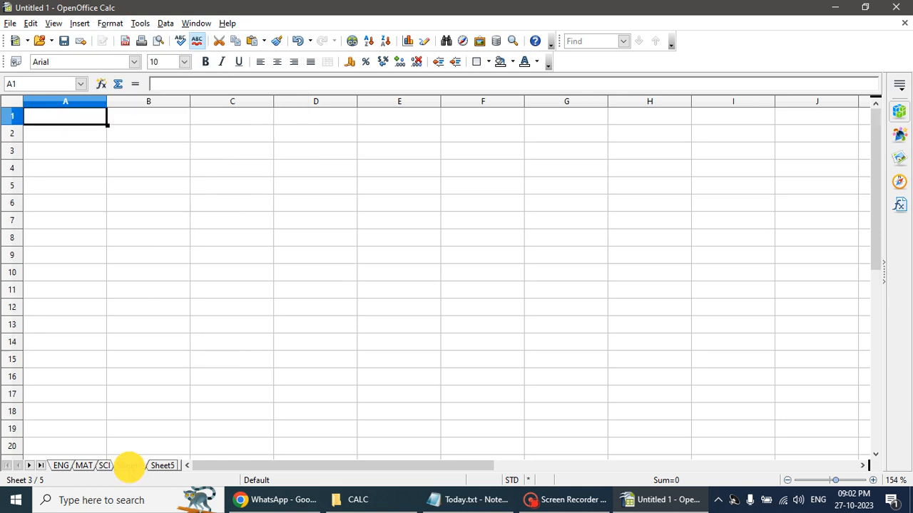
{"action": "left_click", "coordinate": [107, 23]}
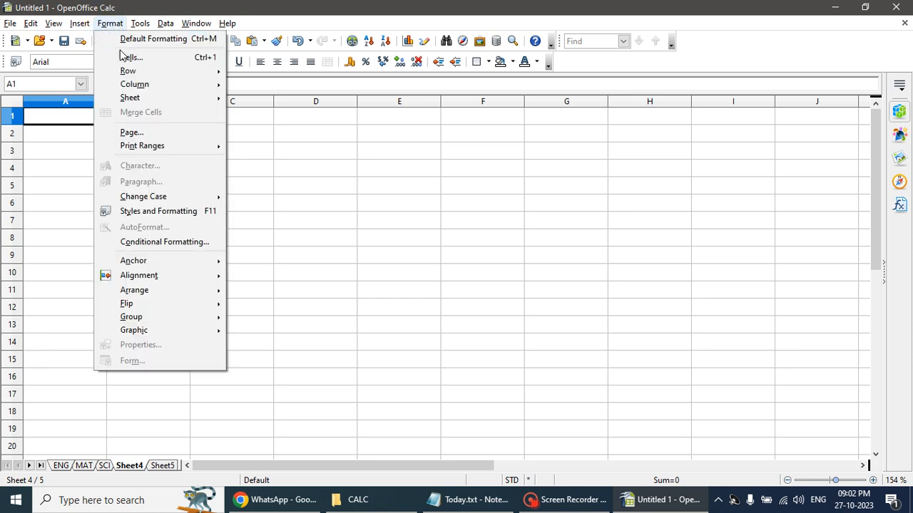
{"action": "mouse_move", "coordinate": [145, 100]}
{"action": "left_click", "coordinate": [262, 95]}
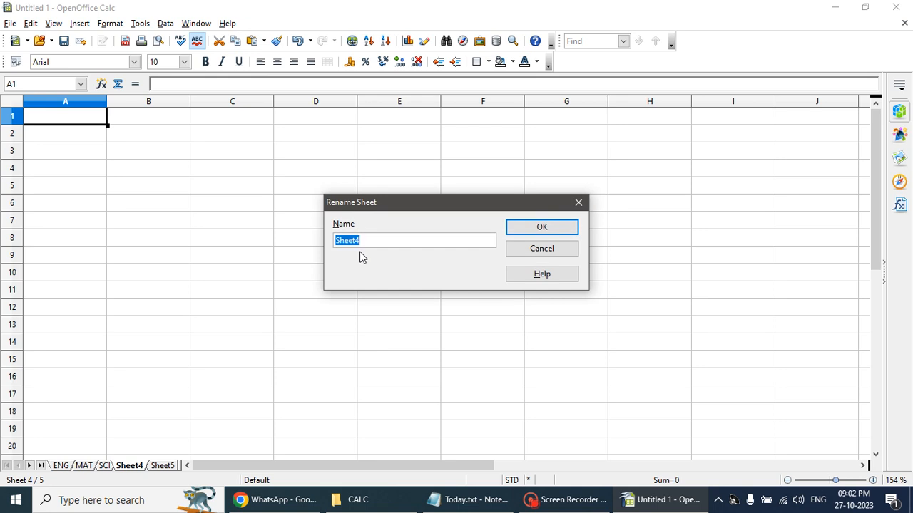
{"action": "type", "text": "SOC"}
{"action": "left_click", "coordinate": [542, 227]}
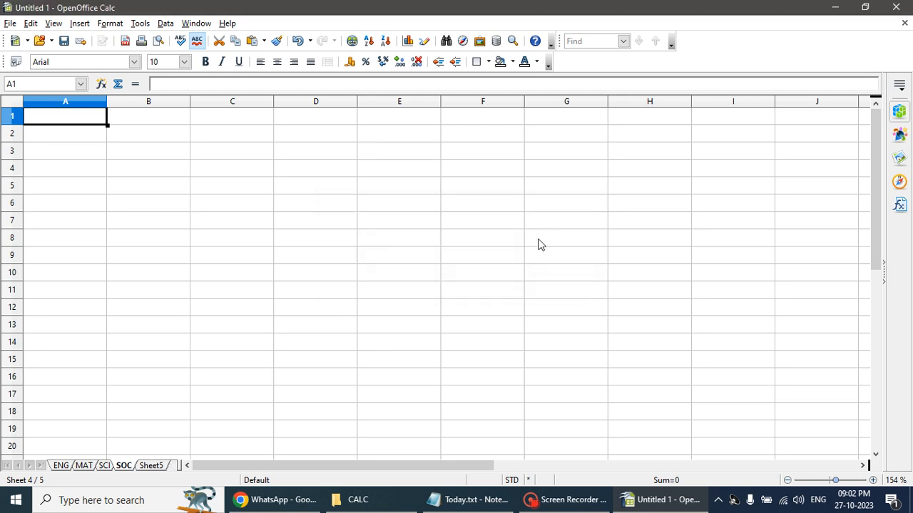
Rename Sheet5 as IT
{"action": "left_click", "coordinate": [148, 466]}
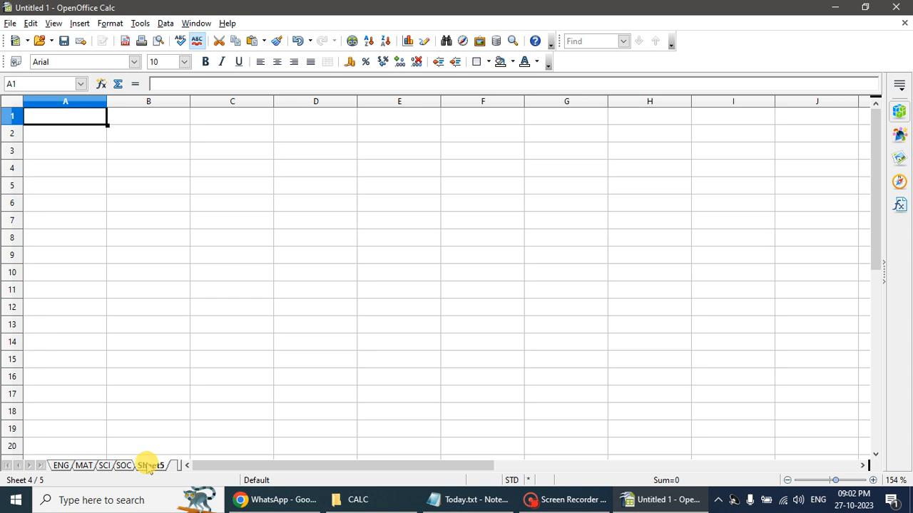
{"action": "left_click", "coordinate": [104, 25]}
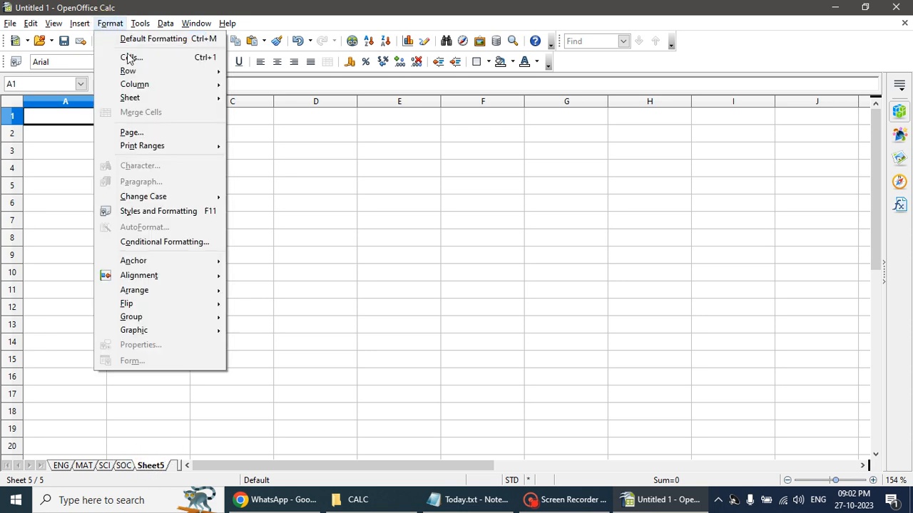
{"action": "mouse_move", "coordinate": [153, 98]}
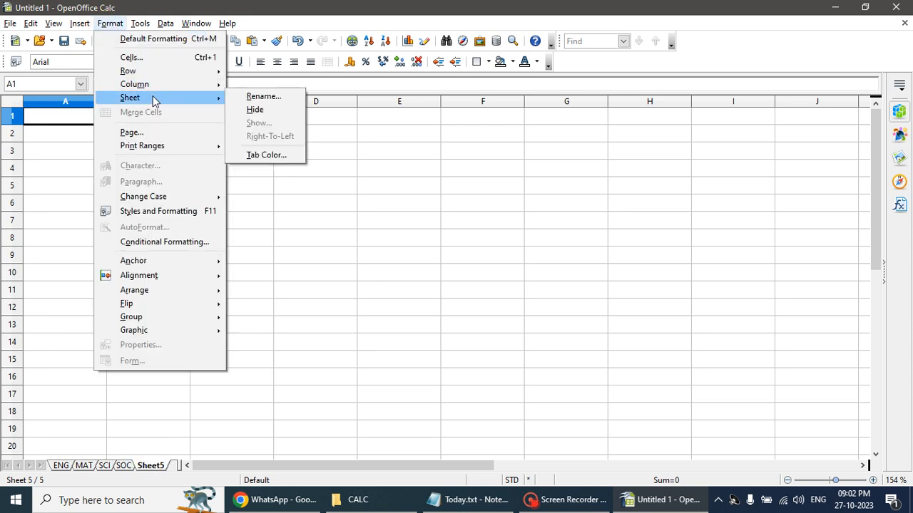
{"action": "left_click", "coordinate": [265, 98]}
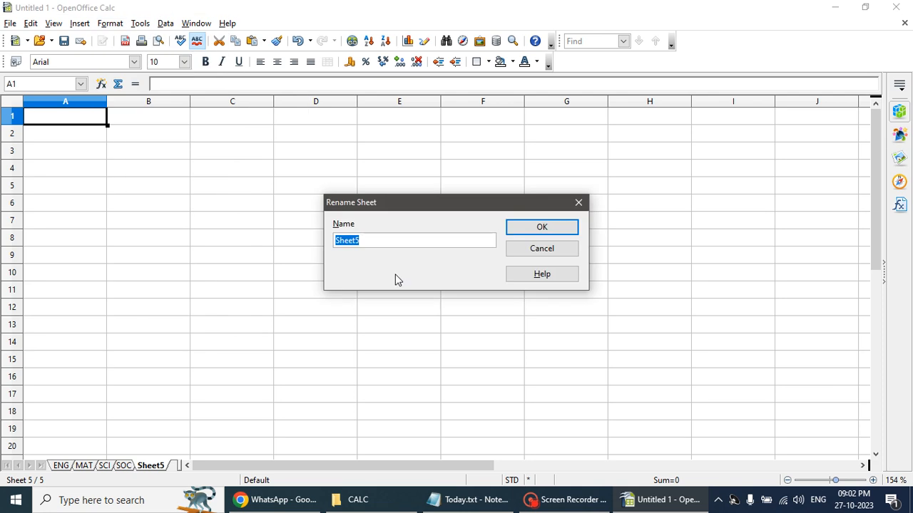
{"action": "type", "text": "IT"}
{"action": "left_click", "coordinate": [538, 228]}
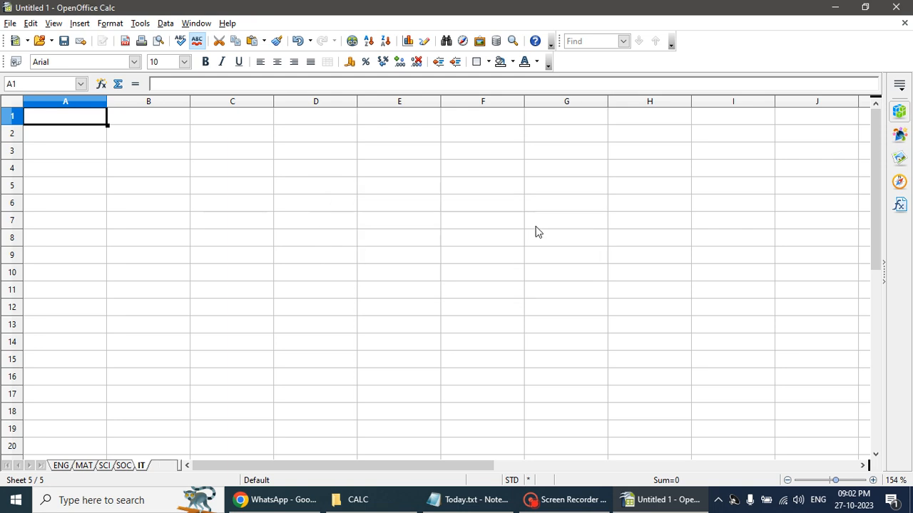
Delete the IT sheet from the spreadsheet and confirm the deletion
{"action": "left_click", "coordinate": [287, 375]}
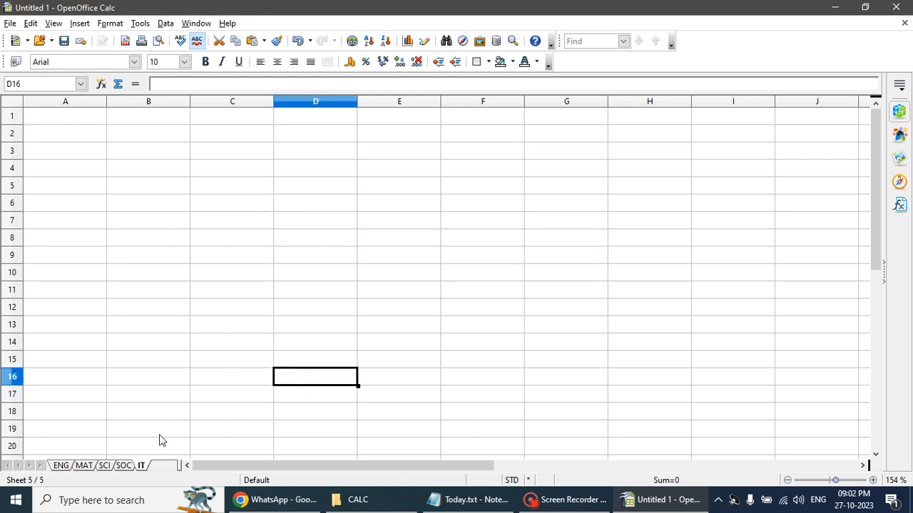
{"action": "right_click", "coordinate": [140, 467]}
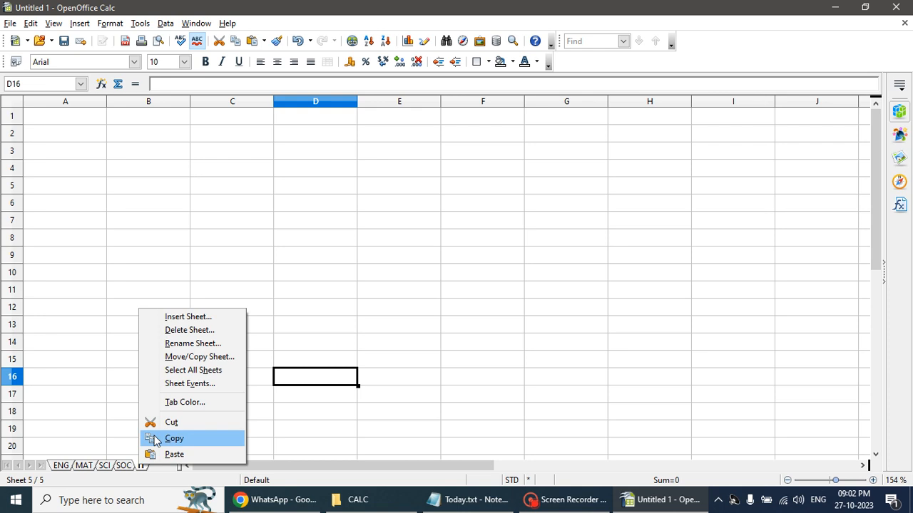
{"action": "left_click", "coordinate": [191, 331]}
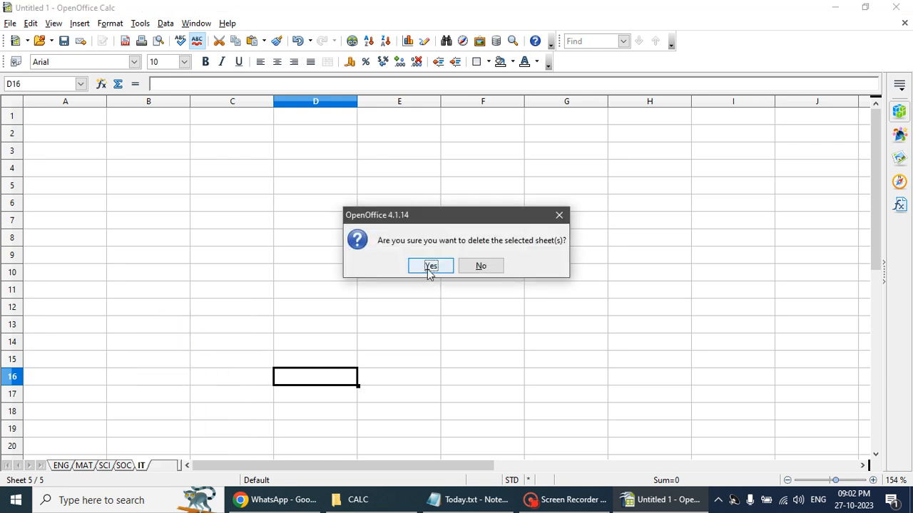
{"action": "left_click", "coordinate": [429, 267]}
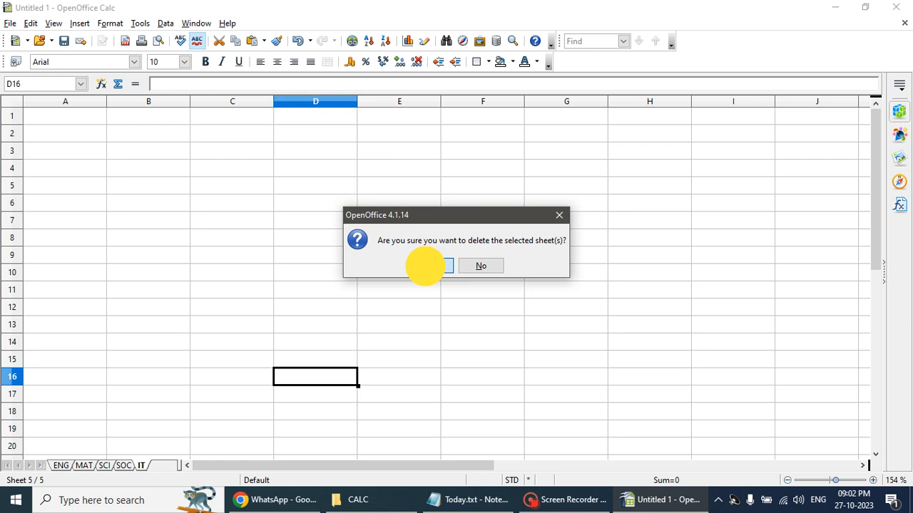
{"action": "left_click", "coordinate": [78, 25]}
{"action": "mouse_move", "coordinate": [110, 24]}
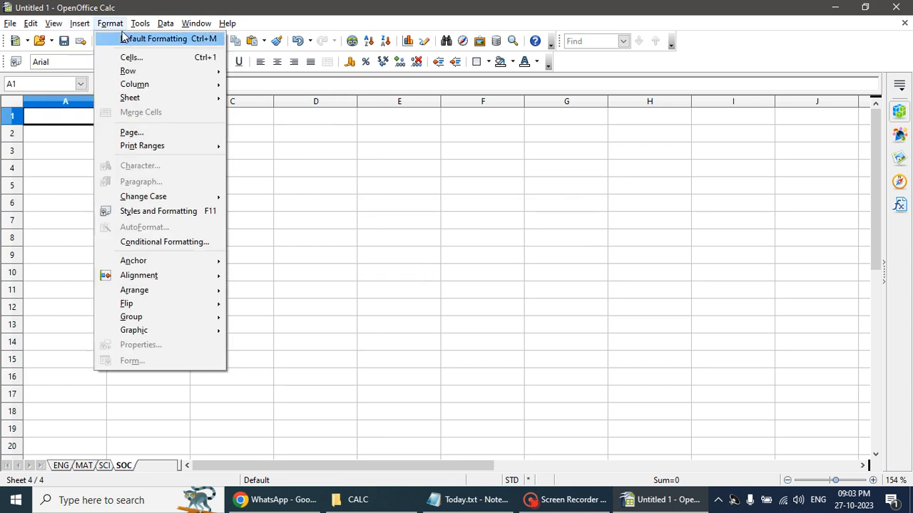
{"action": "mouse_move", "coordinate": [141, 99]}
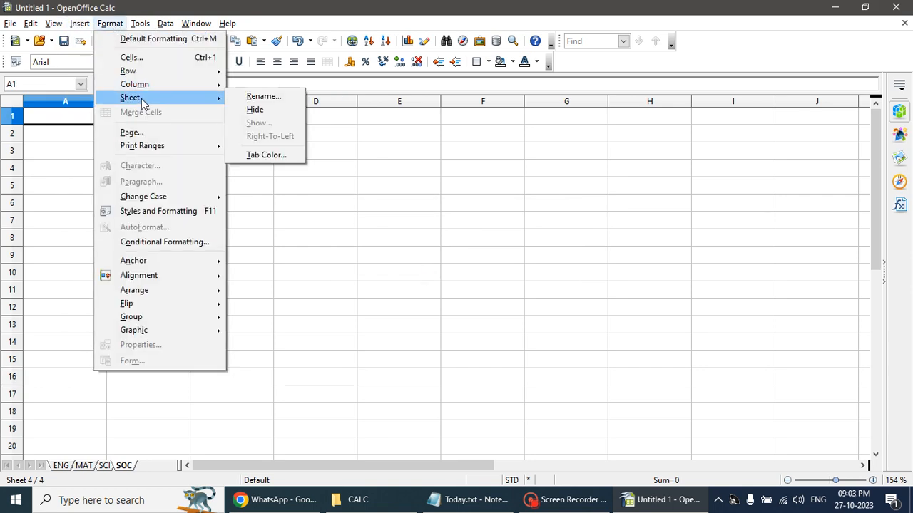
{"action": "left_click", "coordinate": [365, 248]}
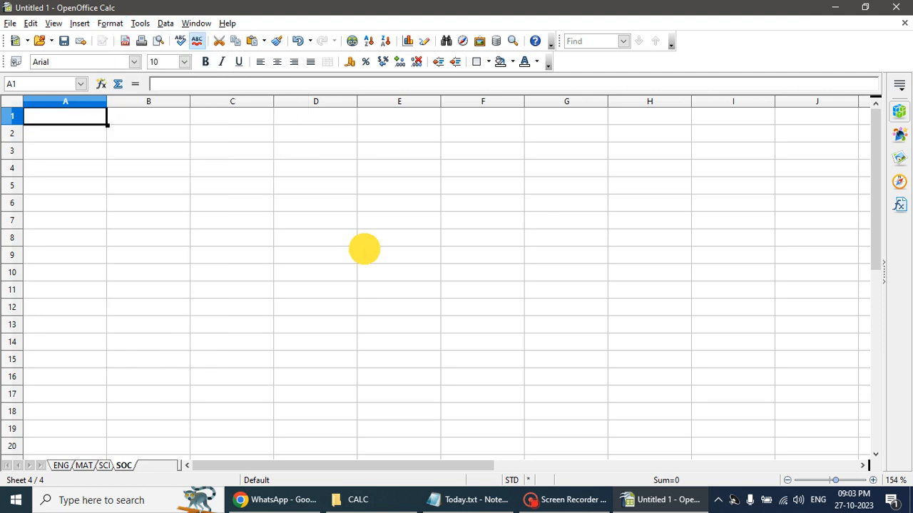
Check the topic list in Notepad, and close the untitled Calc spreadsheet, discarding its changes
{"action": "left_click", "coordinate": [455, 500]}
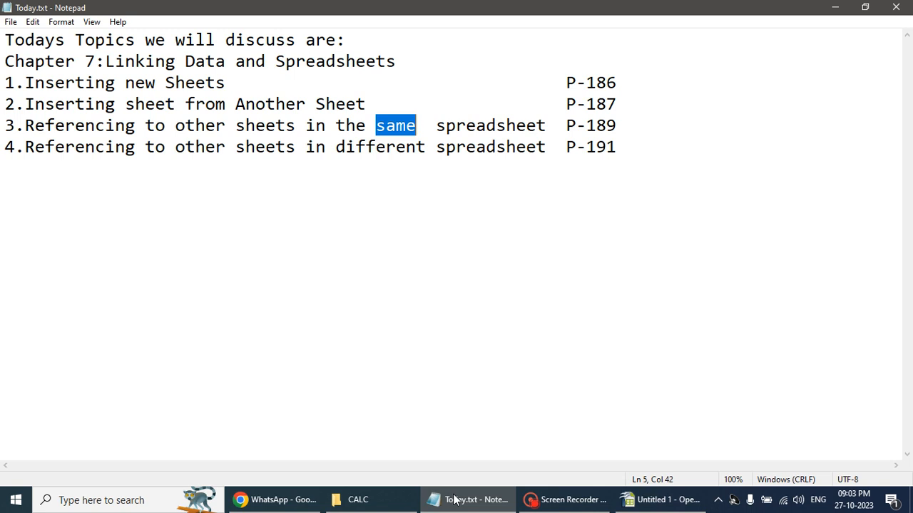
{"action": "left_click", "coordinate": [455, 500]}
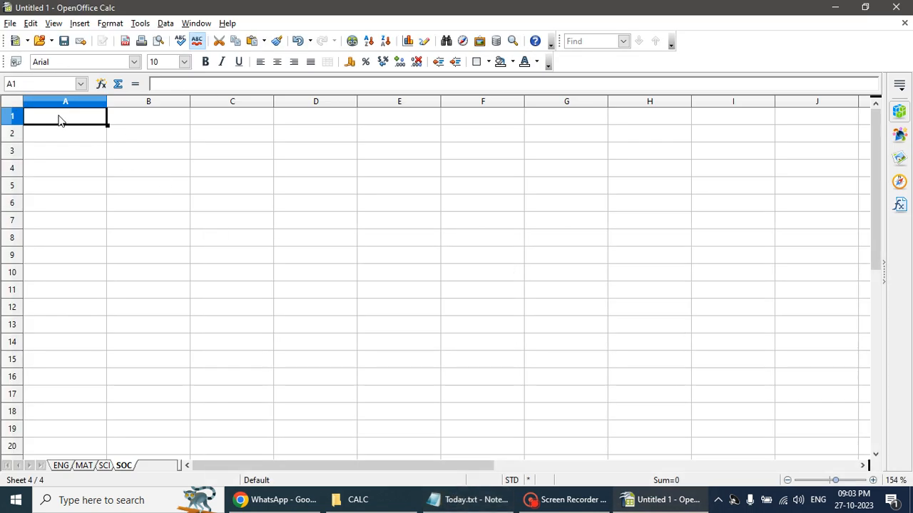
{"action": "left_click", "coordinate": [893, 7]}
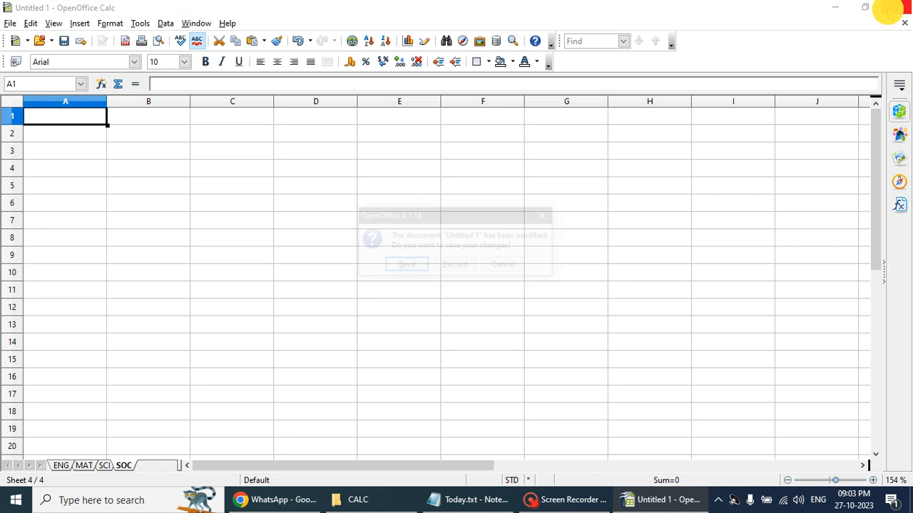
{"action": "left_click", "coordinate": [465, 266]}
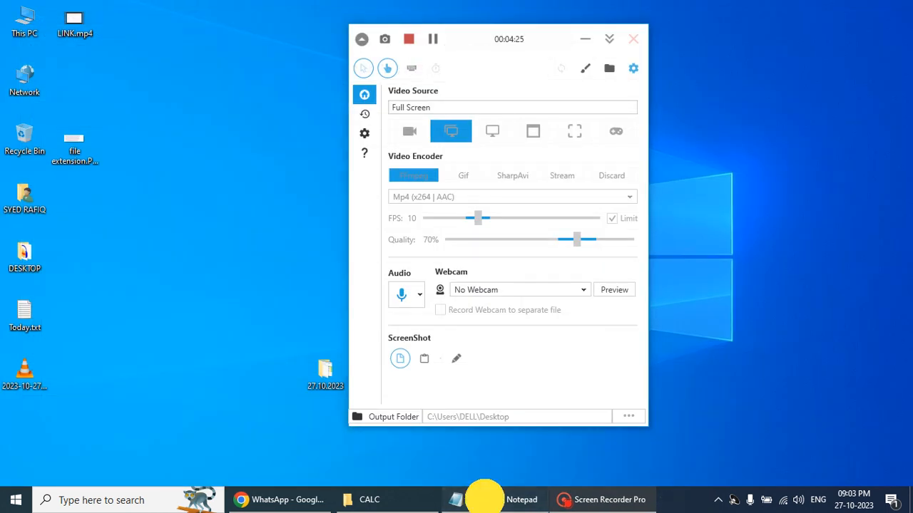
Review the chapter topics on referencing other sheets in the Today.txt file in Notepad
{"action": "left_click", "coordinate": [486, 500]}
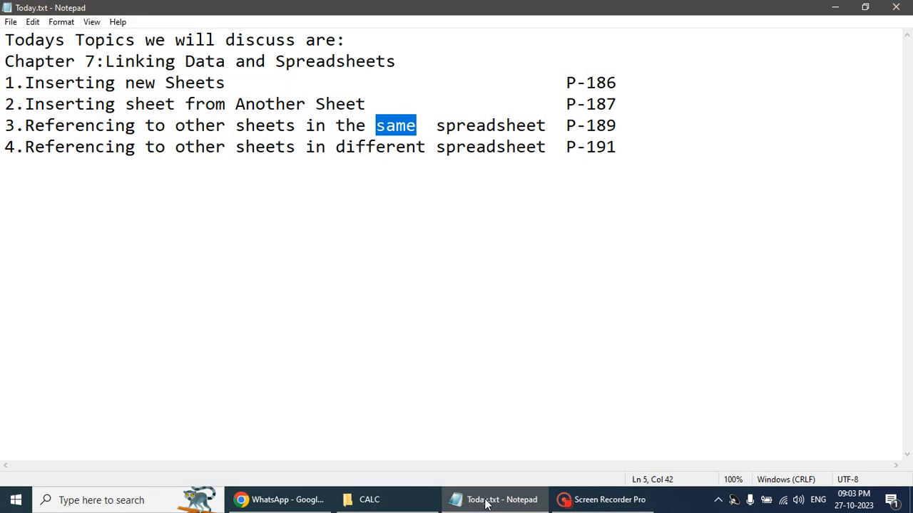
{"action": "left_click", "coordinate": [486, 501]}
{"action": "left_click", "coordinate": [486, 500]}
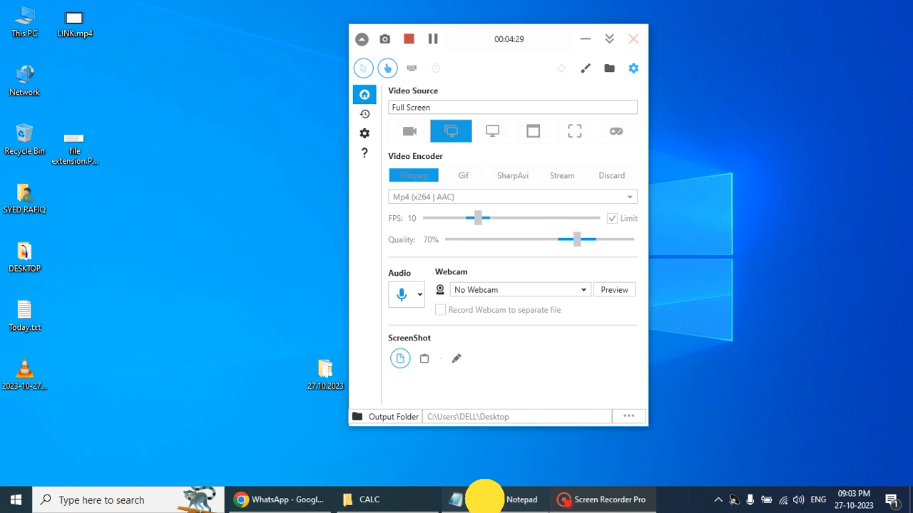
{"action": "left_click", "coordinate": [486, 501]}
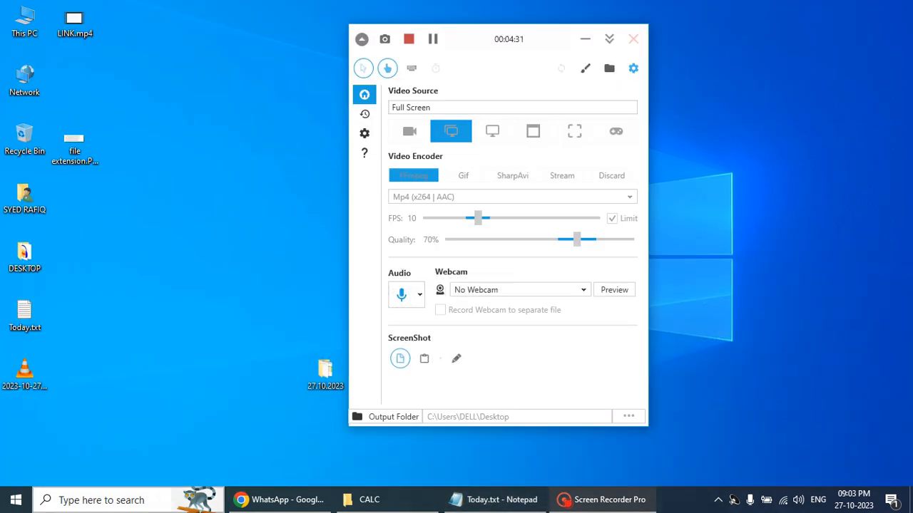
{"action": "left_click", "coordinate": [151, 501]}
{"action": "type", "text": "CALC"}
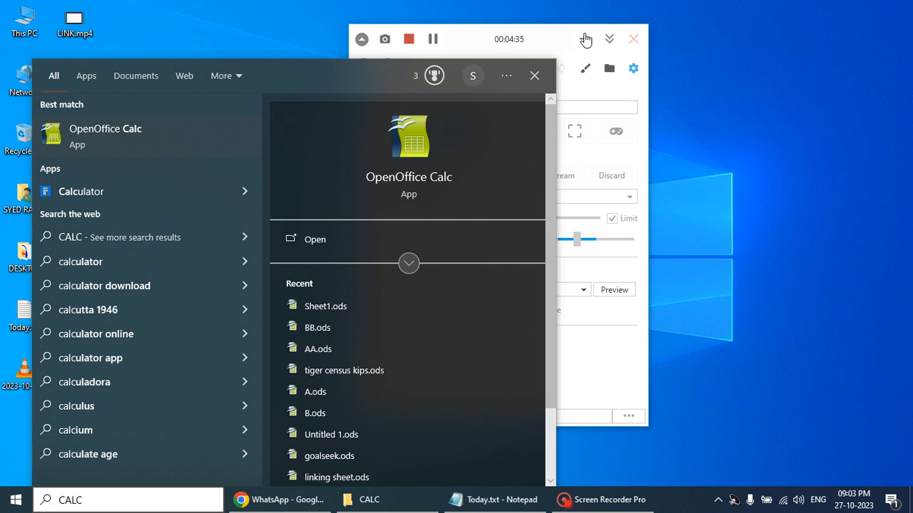
{"action": "left_click", "coordinate": [584, 38]}
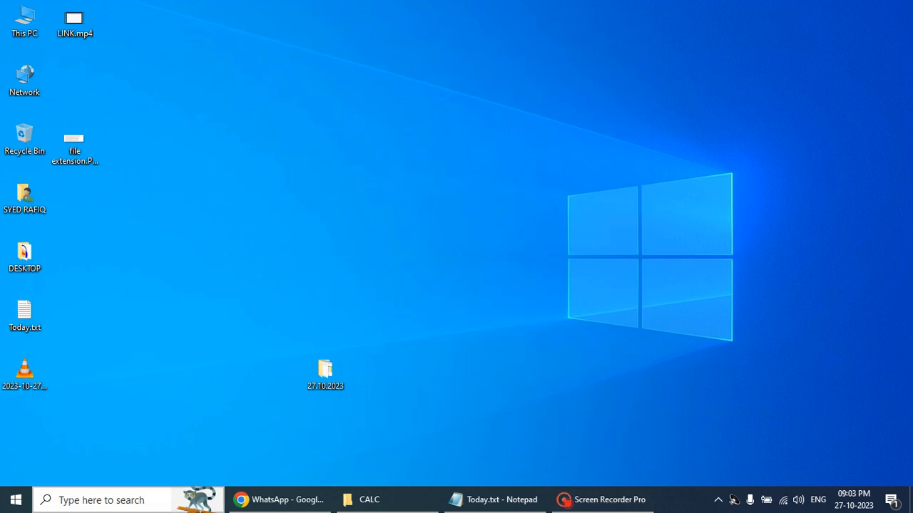
Search Windows for CALC and launch OpenOffice Calc with a new blank spreadsheet
{"action": "left_click", "coordinate": [68, 500]}
{"action": "type", "text": "CA"}
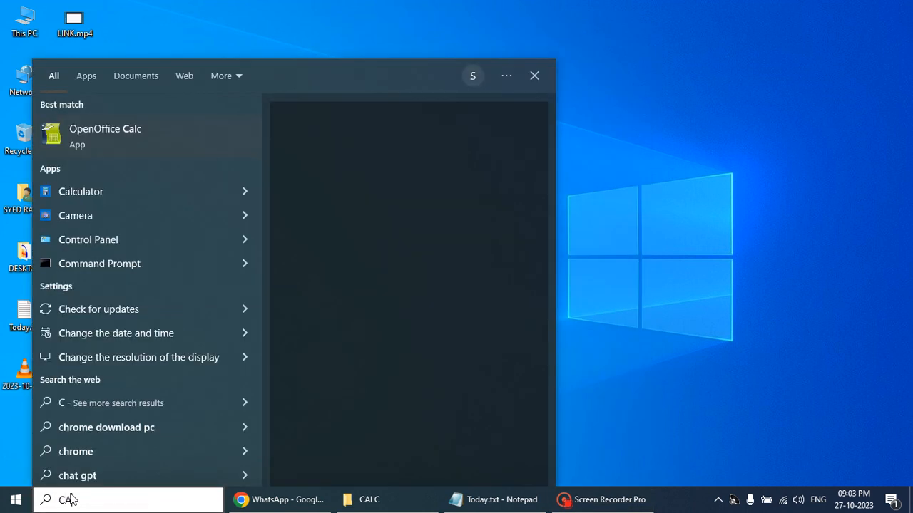
{"action": "type", "text": "LC"}
{"action": "left_click", "coordinate": [77, 129]}
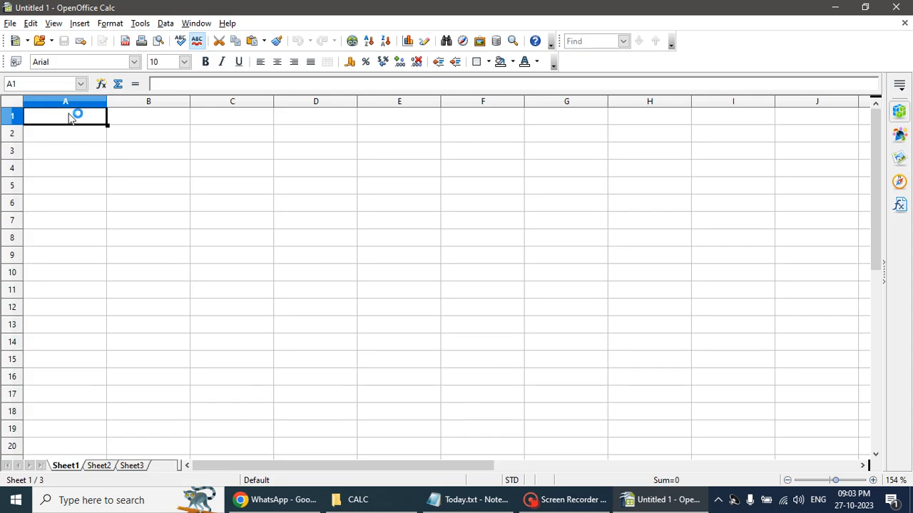
Enter the column headings SUB in cell A1 and MARKS in cell B1 of Sheet1
{"action": "type", "text": "sub"}
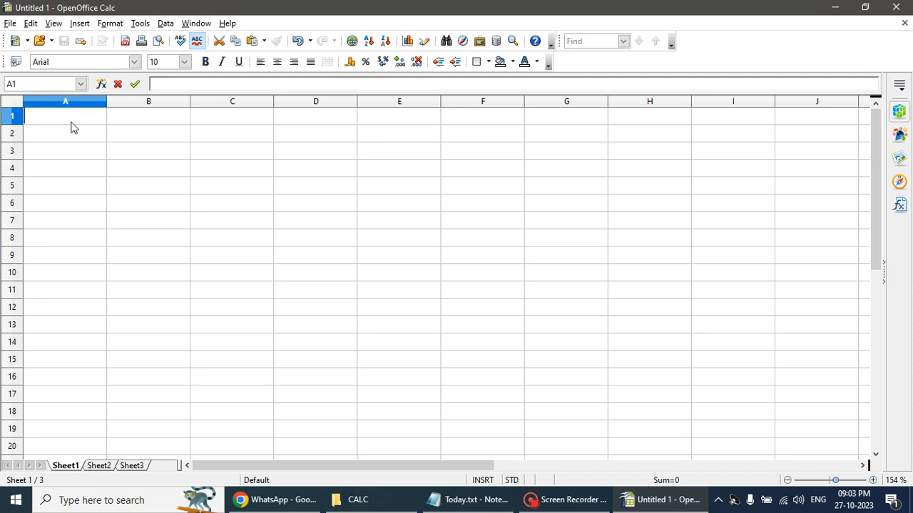
{"action": "type", "text": "SUB"}
{"action": "key", "text": "Tab"}
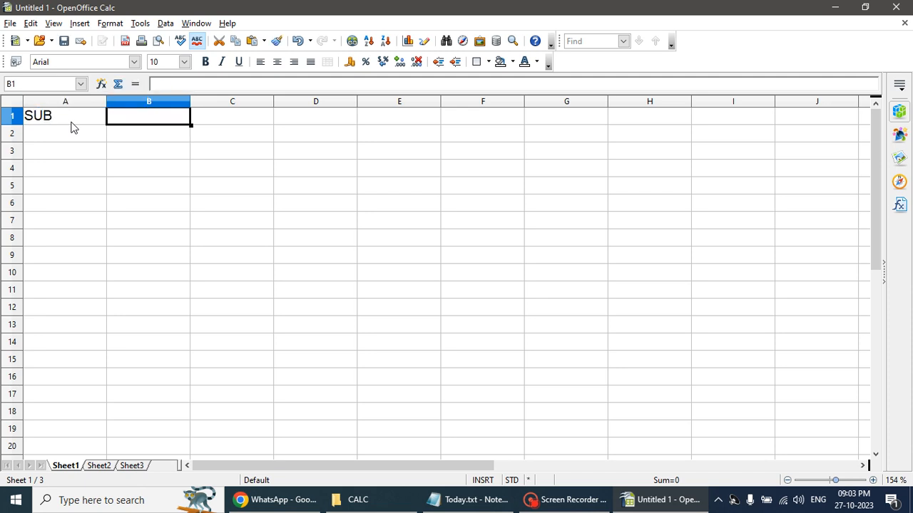
{"action": "type", "text": "MARKS"}
{"action": "key", "text": "Return"}
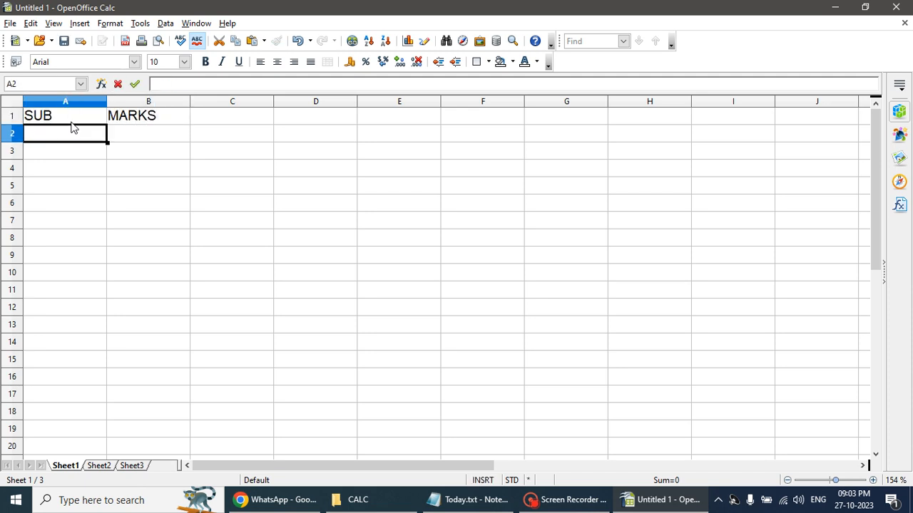
List the subjects ENG, TEL, MAT, SCI, SOC and IT in cells A2 to A7 under the SUB heading
{"action": "type", "text": "ENG"}
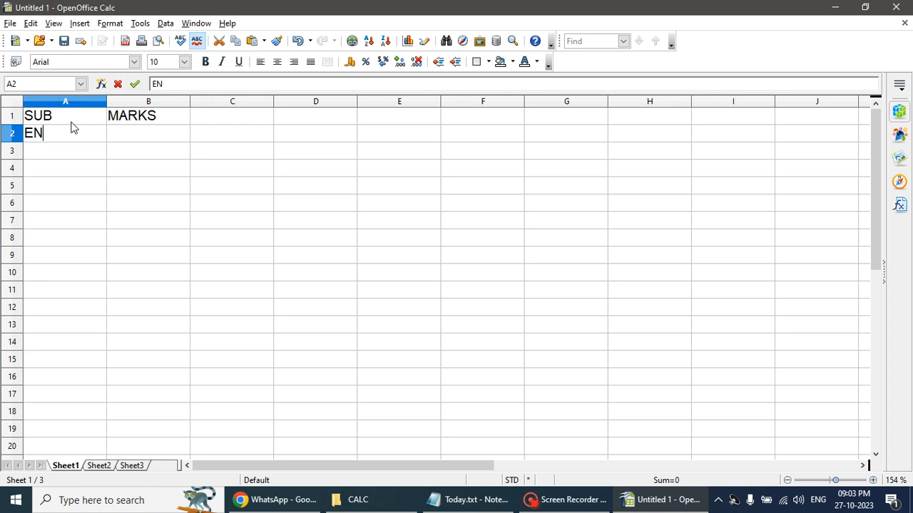
{"action": "key", "text": "Return"}
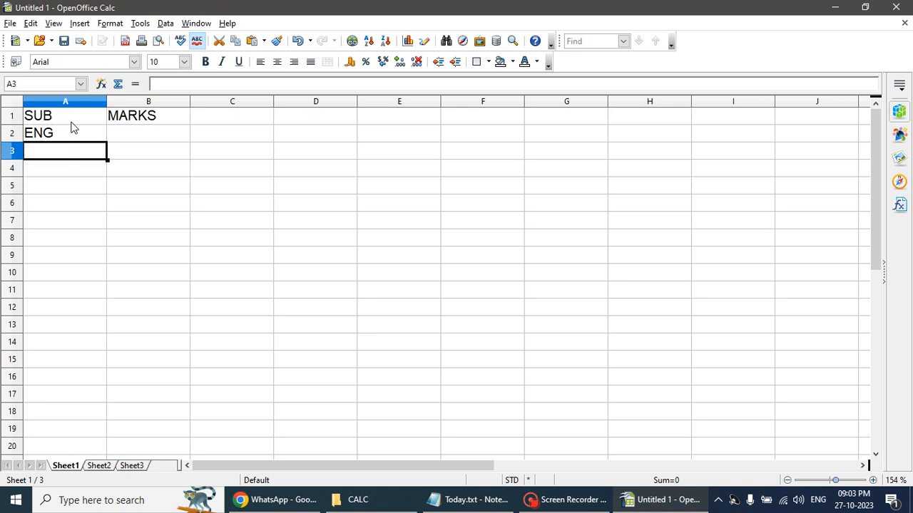
{"action": "type", "text": "TEL"}
{"action": "key", "text": "Return"}
{"action": "type", "text": "S"}
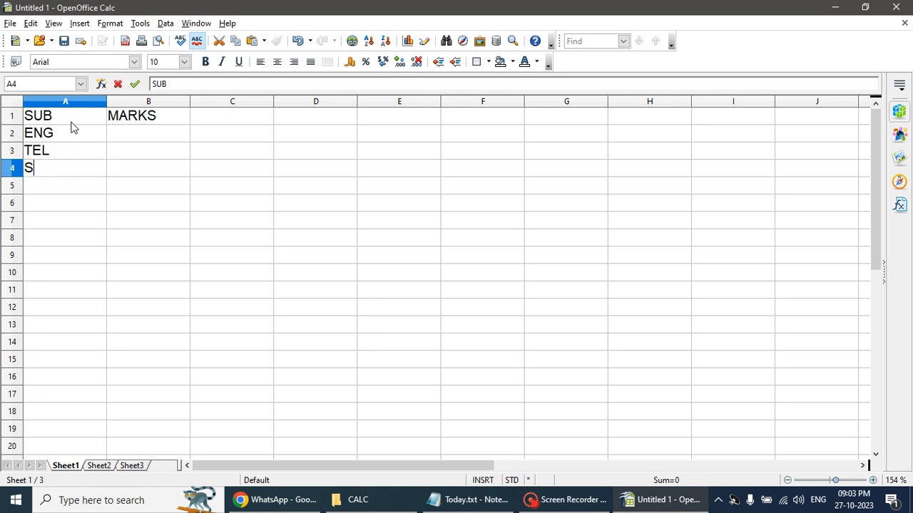
{"action": "key", "text": "BackSpace"}
{"action": "type", "text": "MAT"}
{"action": "key", "text": "Return"}
{"action": "type", "text": "SC"}
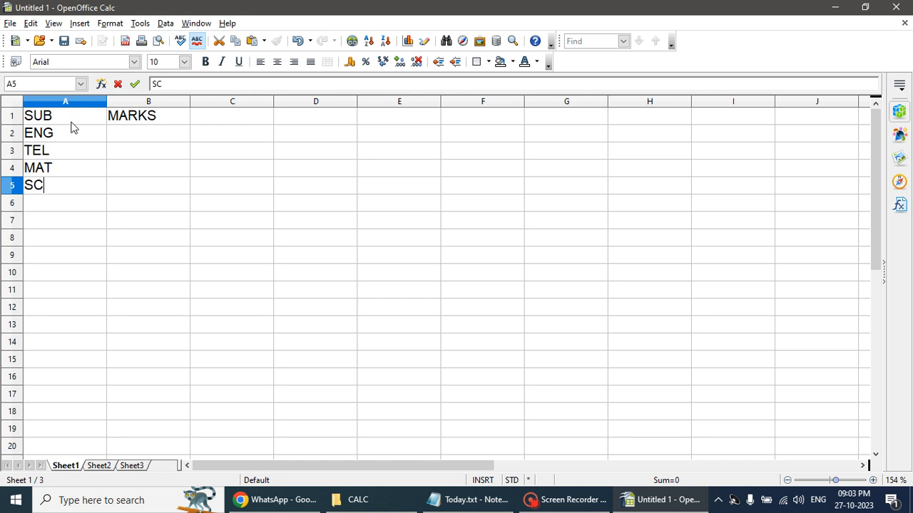
{"action": "type", "text": "I"}
{"action": "key", "text": "Return"}
{"action": "type", "text": "SOC"}
{"action": "key", "text": "Return"}
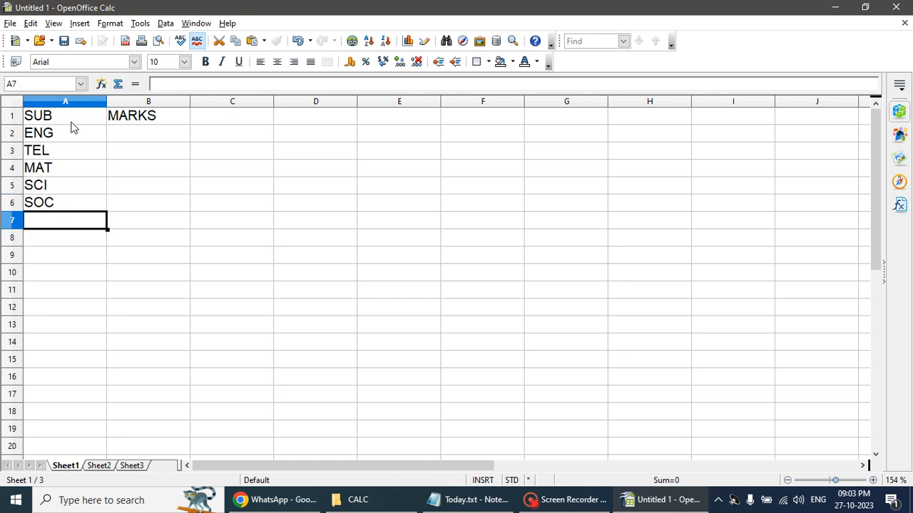
{"action": "type", "text": "IT"}
Enter the marks 10, 20, 30, 40, 50 and 60 in cells B2 to B7 beside the subjects
{"action": "key", "text": "Up"}
{"action": "key", "text": "Up"}
{"action": "key", "text": "Up"}
{"action": "key", "text": "Up"}
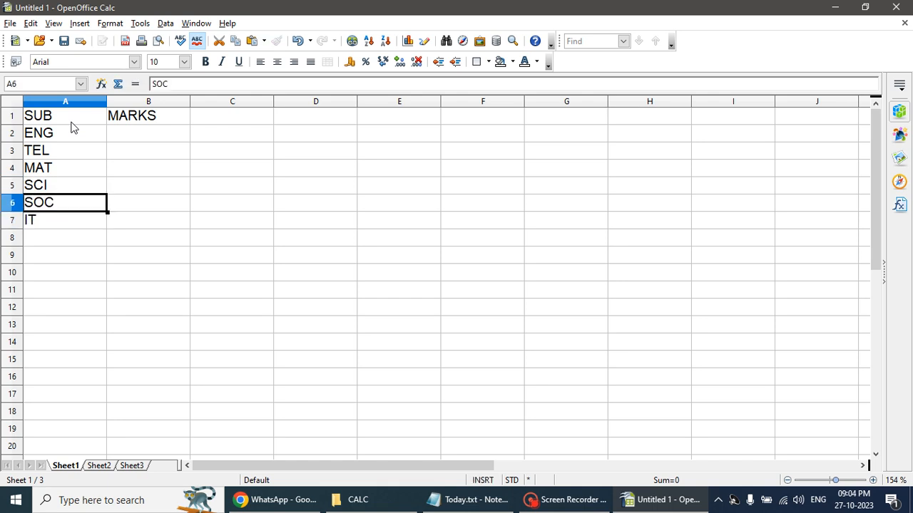
{"action": "key", "text": "Up"}
{"action": "key", "text": "Right"}
{"action": "type", "text": "10"}
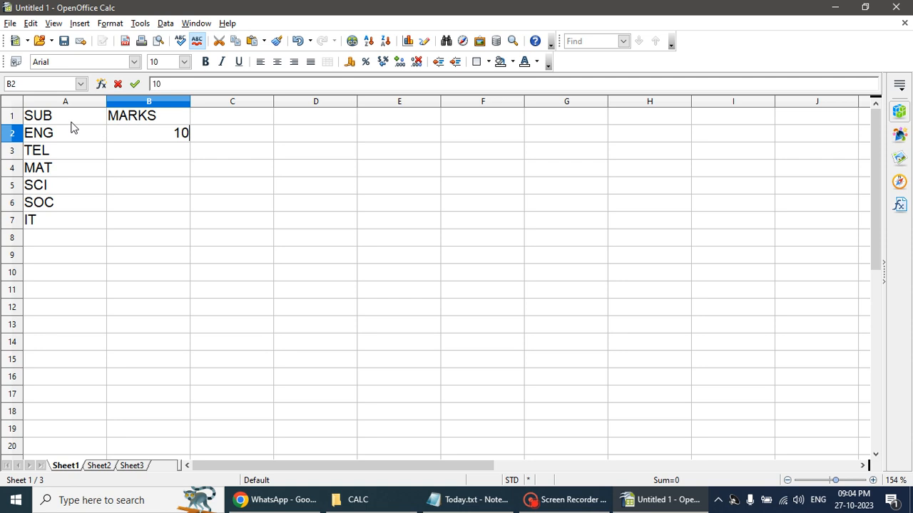
{"action": "key", "text": "Return"}
{"action": "type", "text": "20"}
{"action": "key", "text": "Return"}
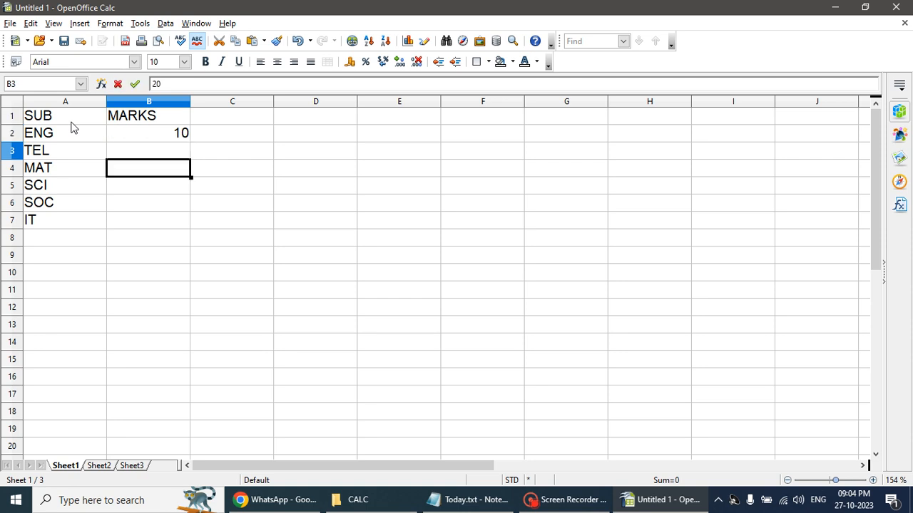
{"action": "type", "text": "30"}
{"action": "key", "text": "Return"}
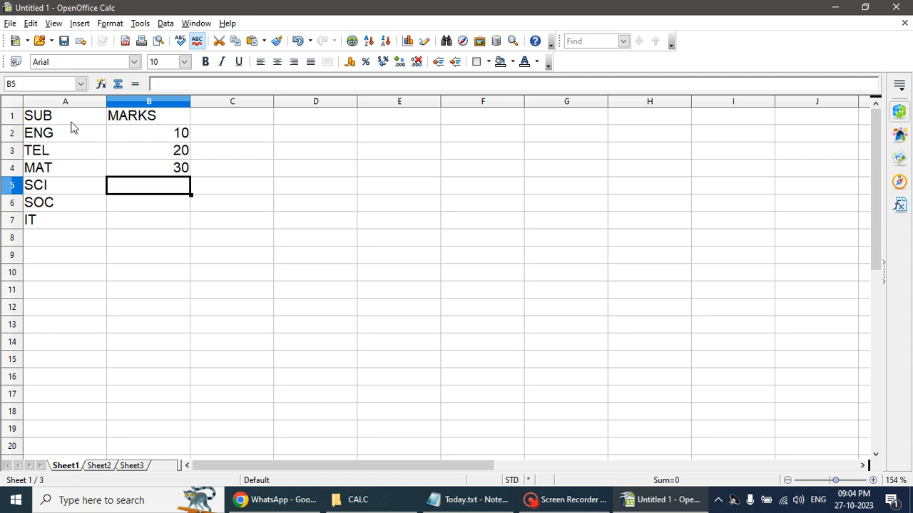
{"action": "type", "text": "40"}
{"action": "key", "text": "Return"}
{"action": "type", "text": "50"}
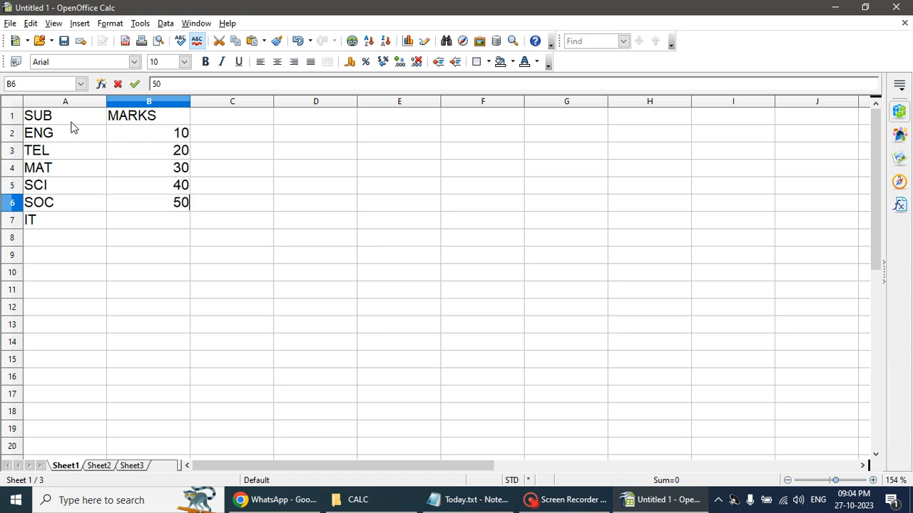
{"action": "key", "text": "Return"}
{"action": "type", "text": "6"}
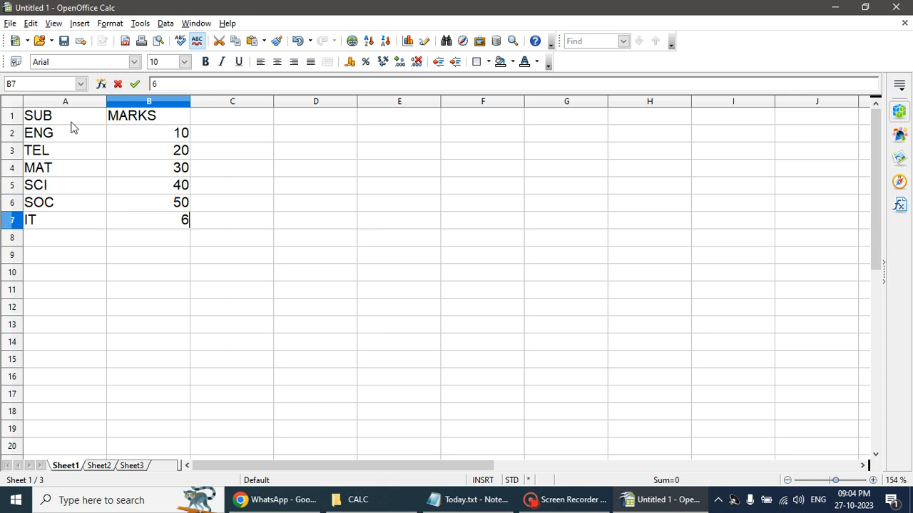
{"action": "type", "text": "0"}
Save the marks spreadsheet on the Desktop under the file name A, and close it
{"action": "left_click", "coordinate": [11, 25]}
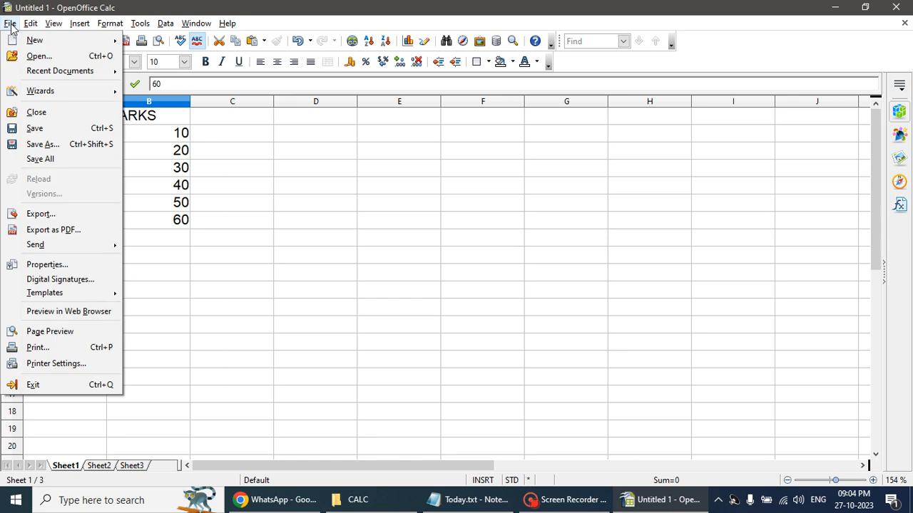
{"action": "left_click", "coordinate": [105, 129]}
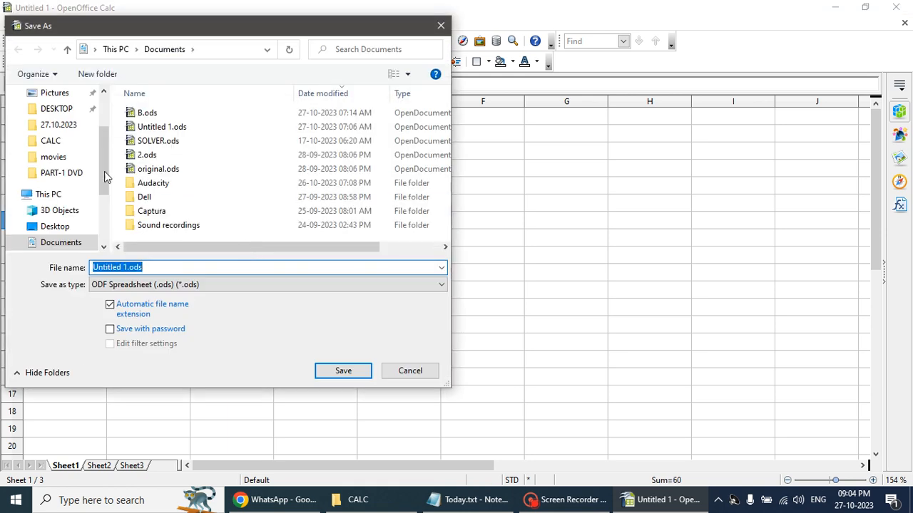
{"action": "left_click_drag", "start_coordinate": [104, 178], "coordinate": [97, 118]}
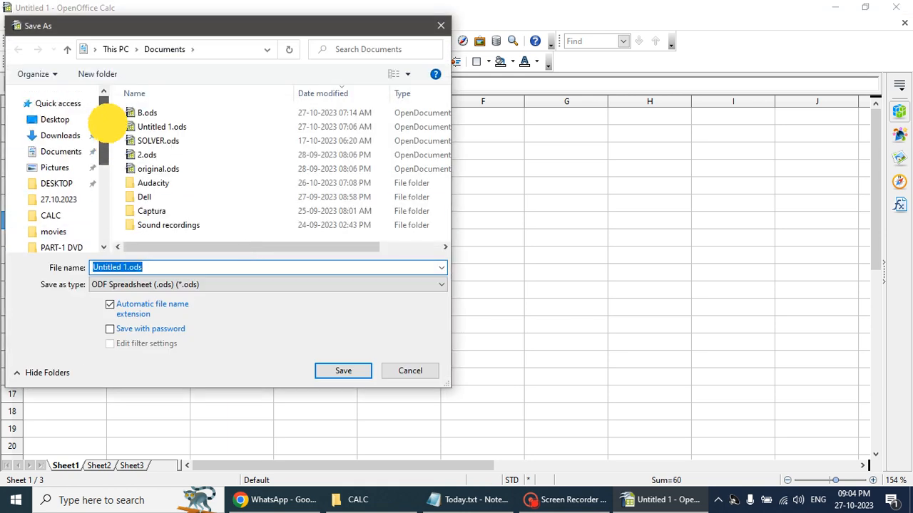
{"action": "left_click", "coordinate": [52, 122]}
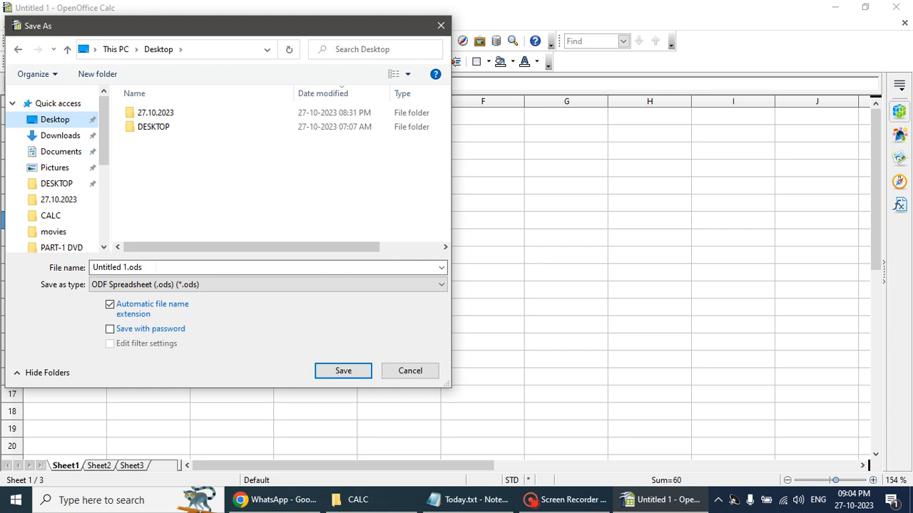
{"action": "type", "text": "A"}
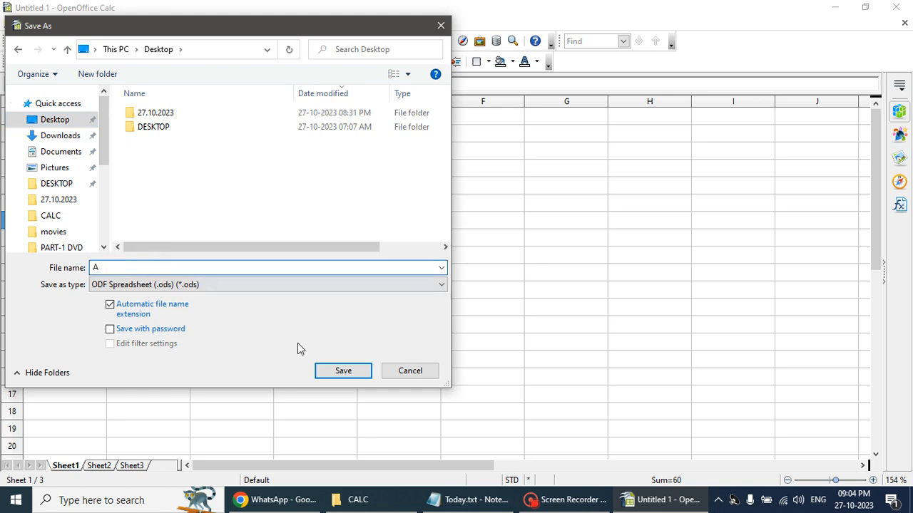
{"action": "left_click", "coordinate": [332, 371]}
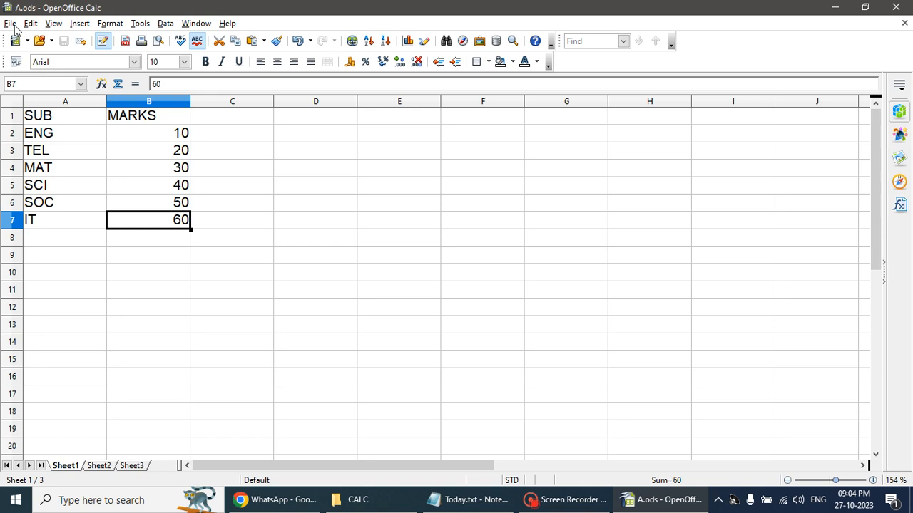
{"action": "left_click", "coordinate": [896, 7]}
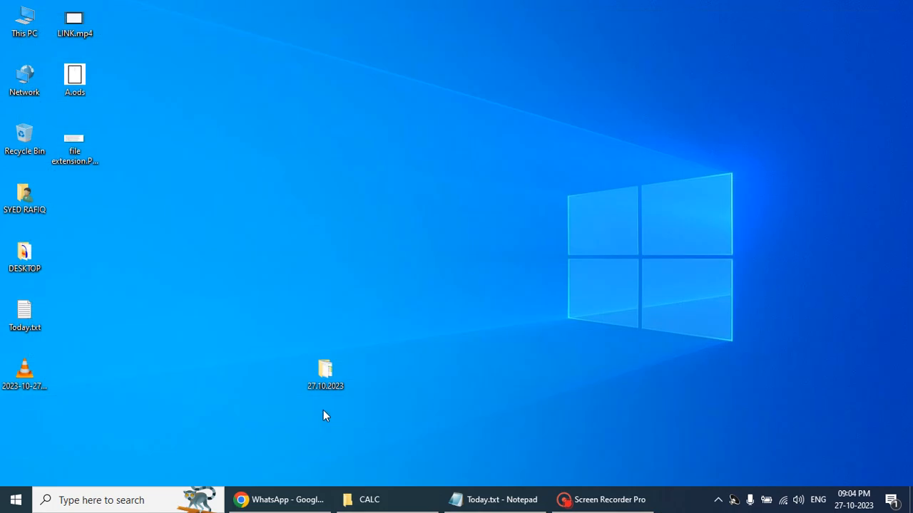
Check the topic list in Notepad, and search Windows for CALC to launch OpenOffice Calc with a blank spreadsheet
{"action": "left_click", "coordinate": [495, 499]}
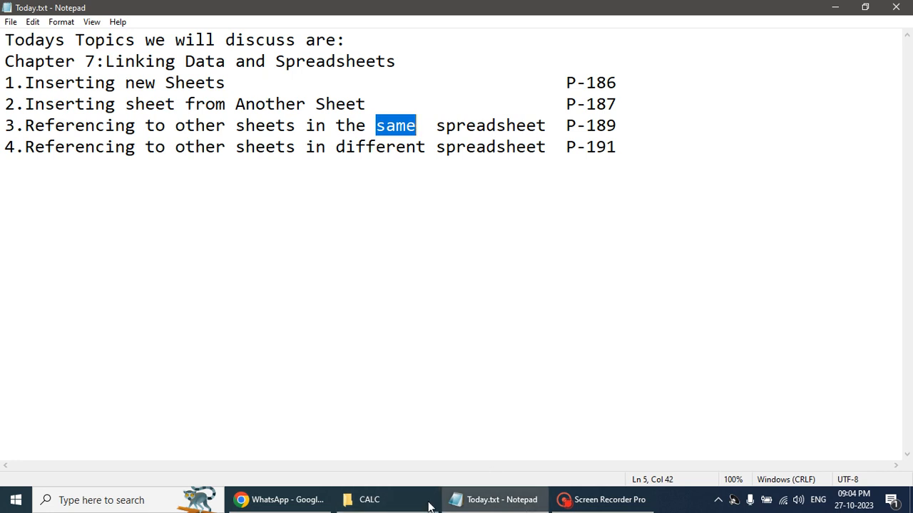
{"action": "left_click", "coordinate": [173, 505]}
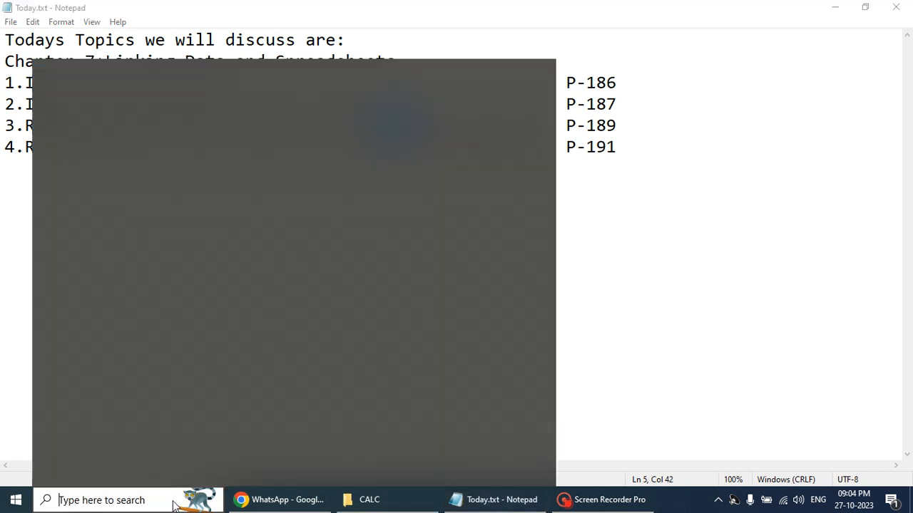
{"action": "type", "text": "CALC"}
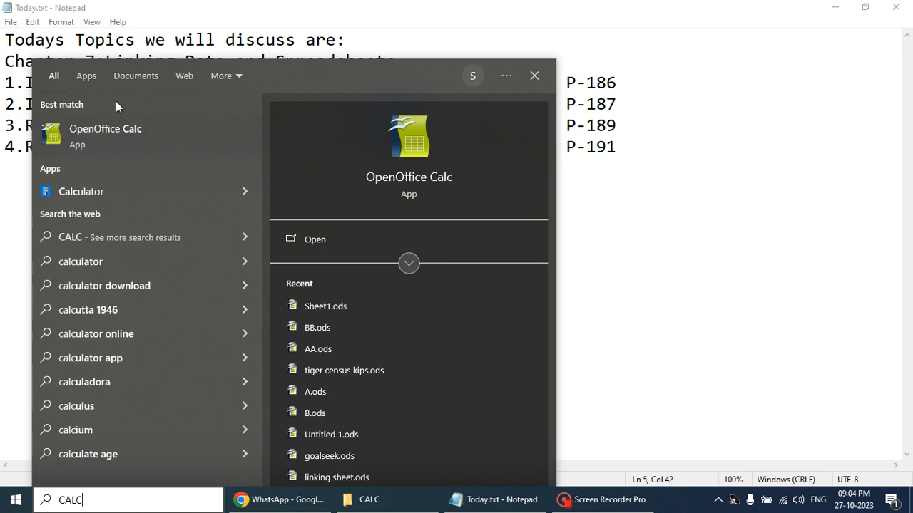
{"action": "left_click", "coordinate": [125, 134]}
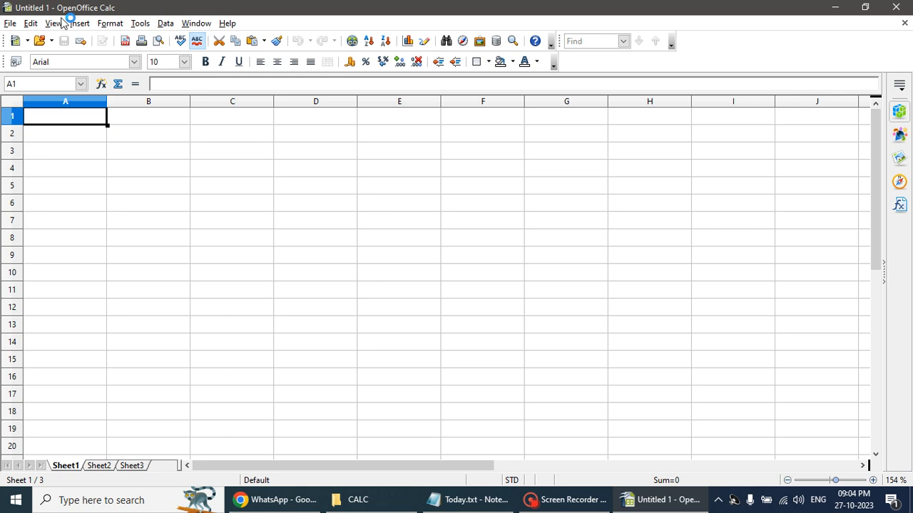
Insert Sheet1 from the Desktop file A.ods before the current sheet as a linked sheet, and accept updating all links
{"action": "left_click", "coordinate": [80, 26]}
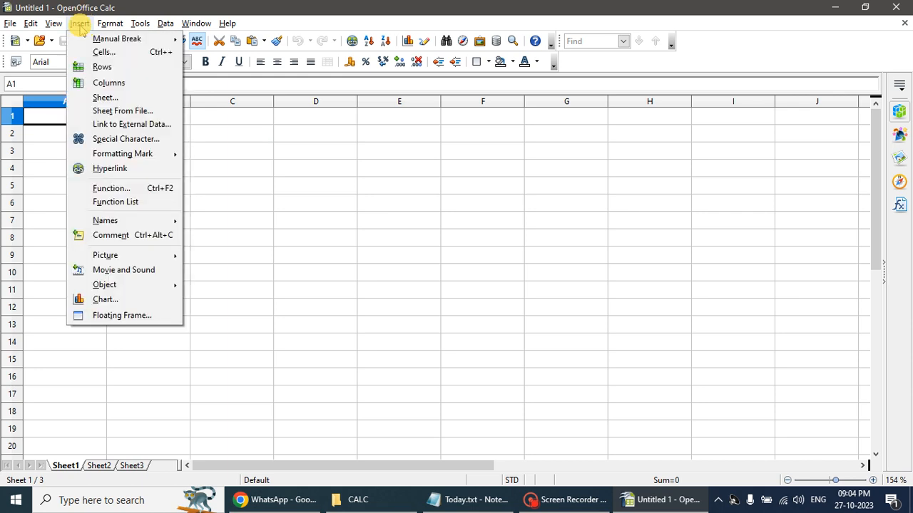
{"action": "left_click", "coordinate": [123, 117]}
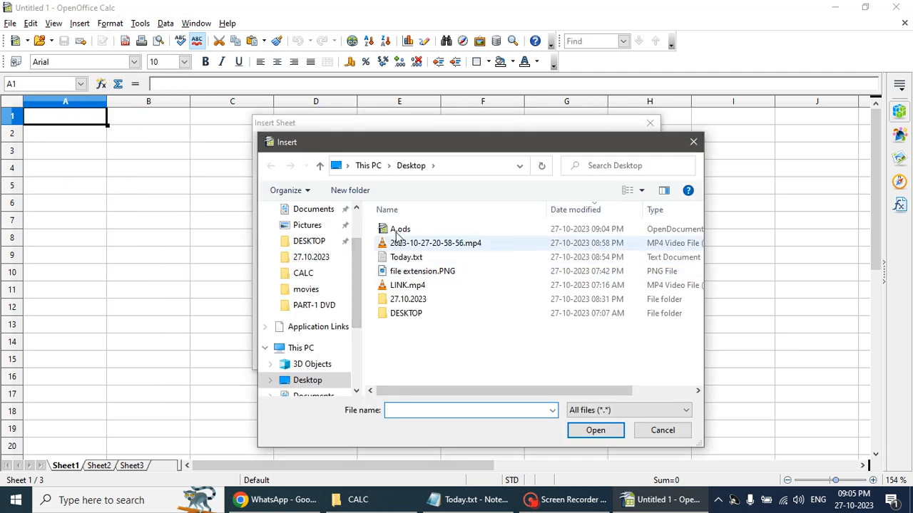
{"action": "left_click", "coordinate": [394, 230]}
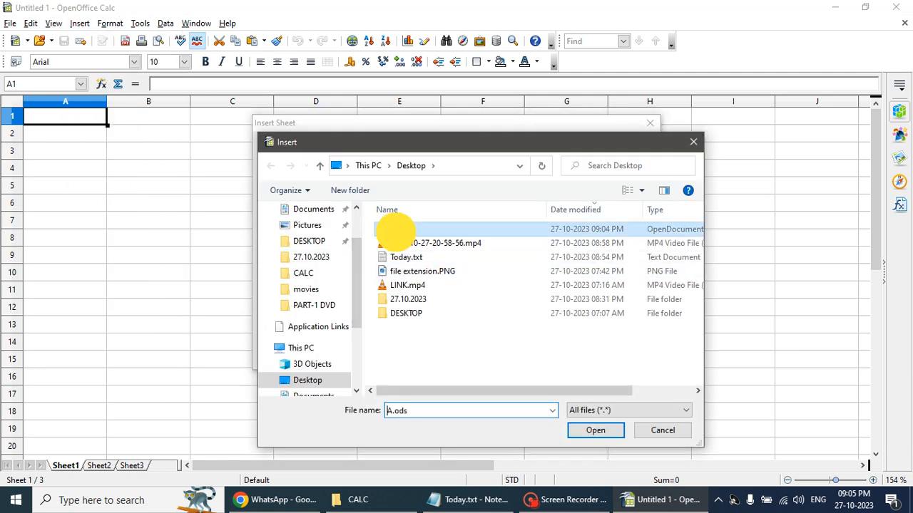
{"action": "left_click", "coordinate": [595, 430]}
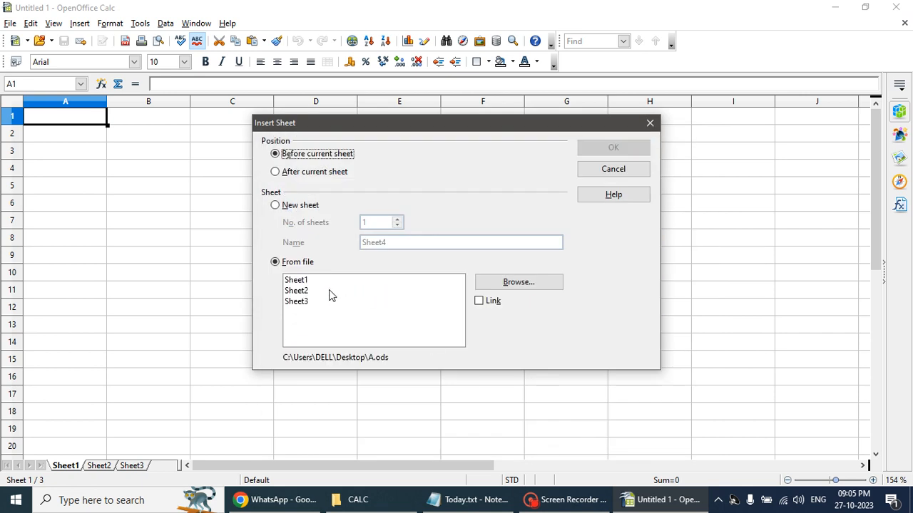
{"action": "left_click", "coordinate": [306, 282]}
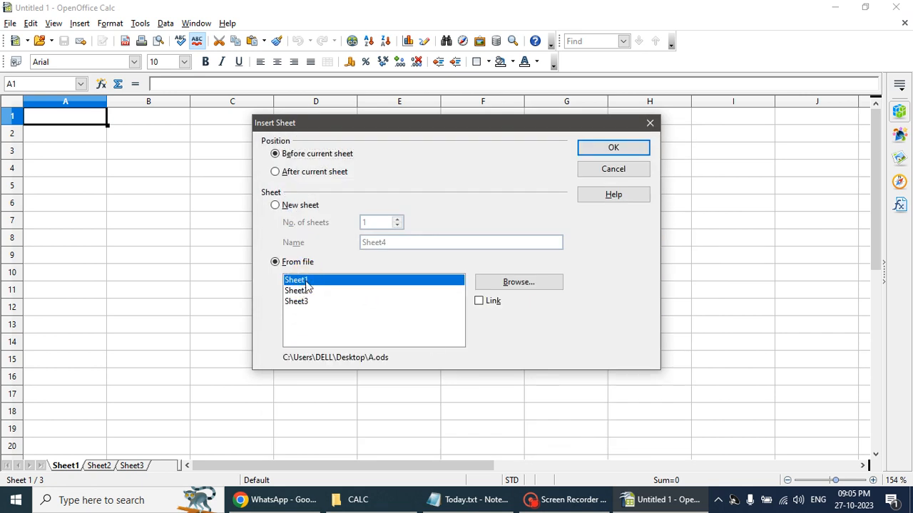
{"action": "left_click", "coordinate": [479, 300]}
{"action": "left_click", "coordinate": [611, 151]}
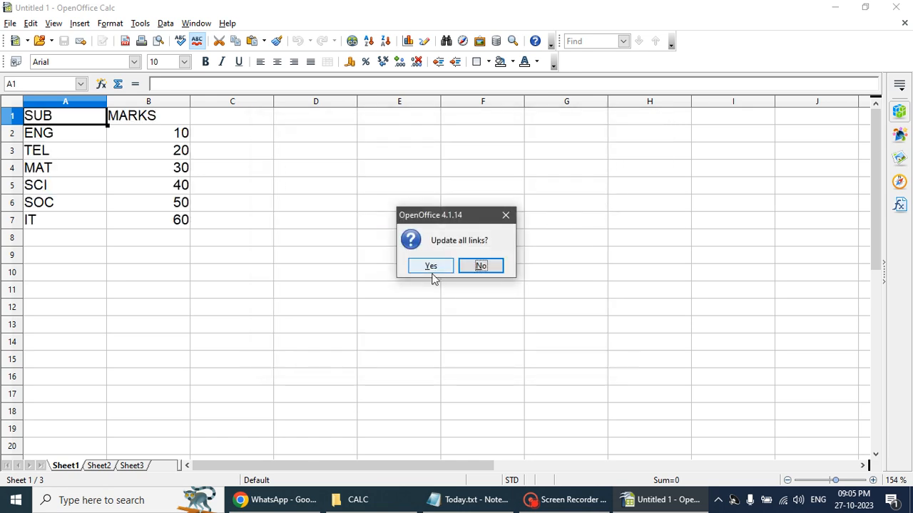
{"action": "left_click", "coordinate": [429, 272]}
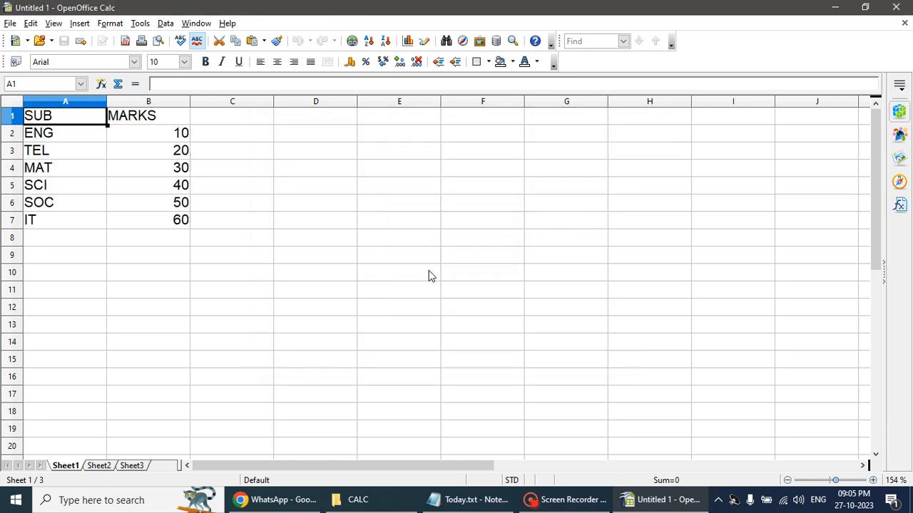
Save the spreadsheet containing the linked sheet on the Desktop under the file name B
{"action": "left_click", "coordinate": [9, 24]}
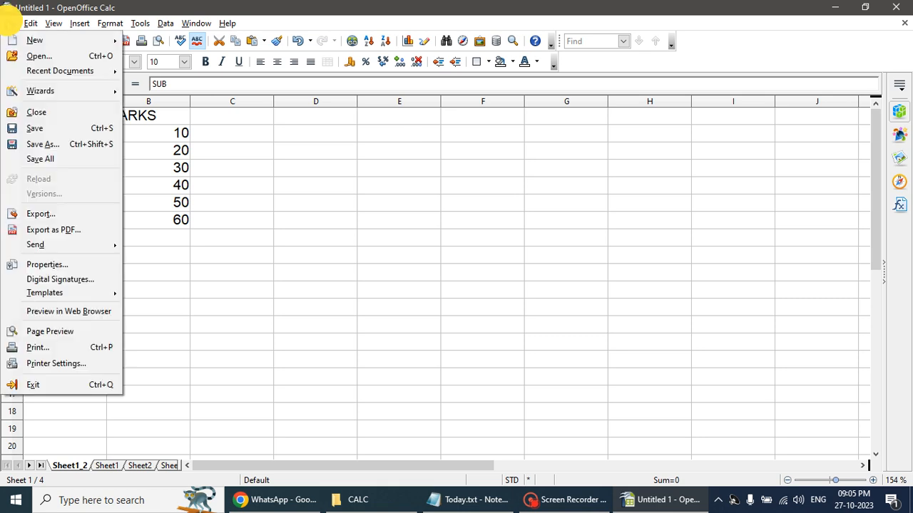
{"action": "left_click", "coordinate": [55, 132]}
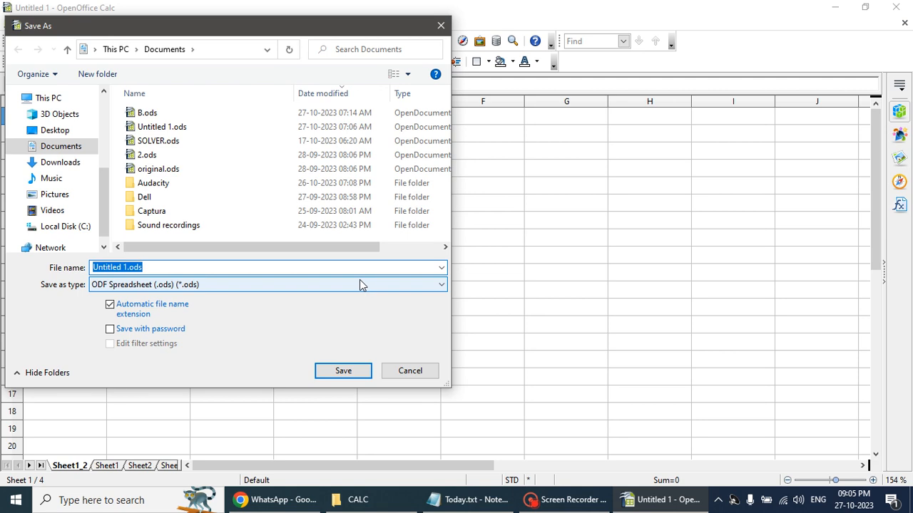
{"action": "left_click_drag", "start_coordinate": [103, 187], "coordinate": [107, 110]}
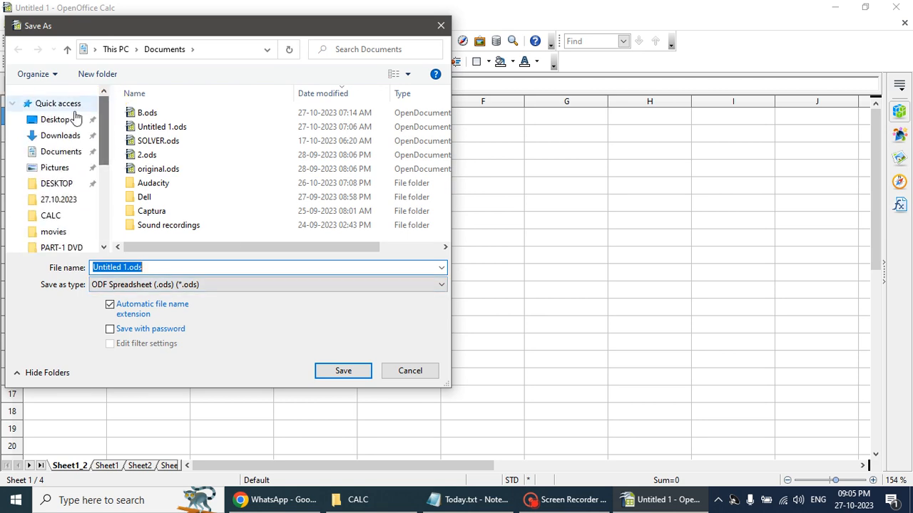
{"action": "left_click", "coordinate": [57, 119]}
{"action": "left_click", "coordinate": [171, 267]}
{"action": "type", "text": "B"}
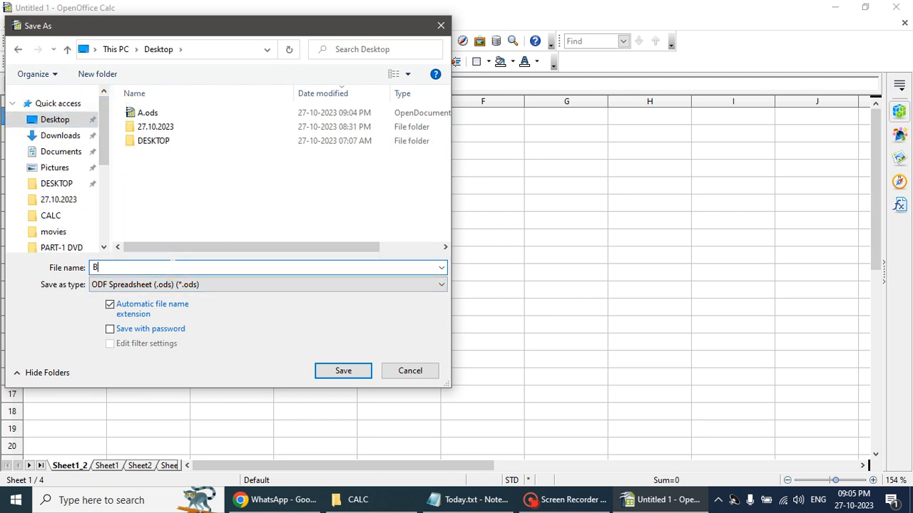
{"action": "left_click", "coordinate": [342, 370]}
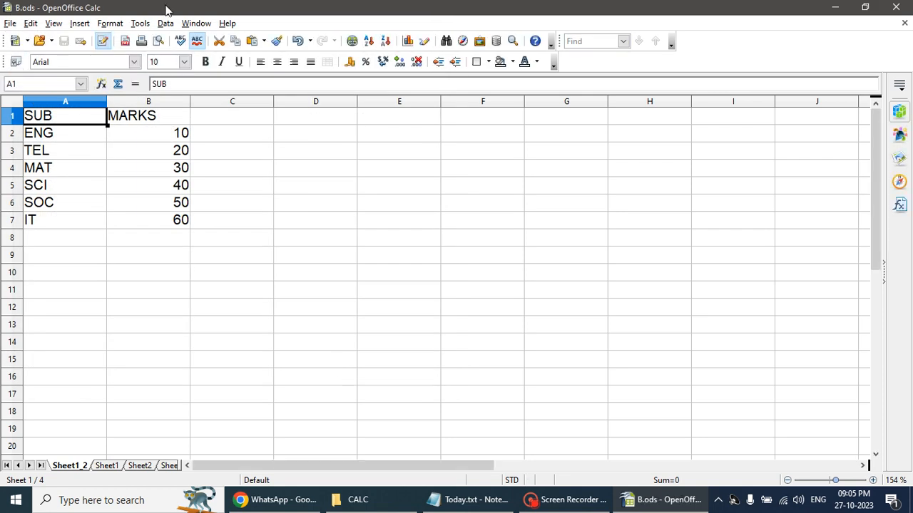
Reduce the B.ods window, minimize Notepad, and open A.ods from the Desktop
{"action": "double_click", "coordinate": [270, 12]}
{"action": "left_click_drag", "start_coordinate": [270, 12], "coordinate": [494, 17]}
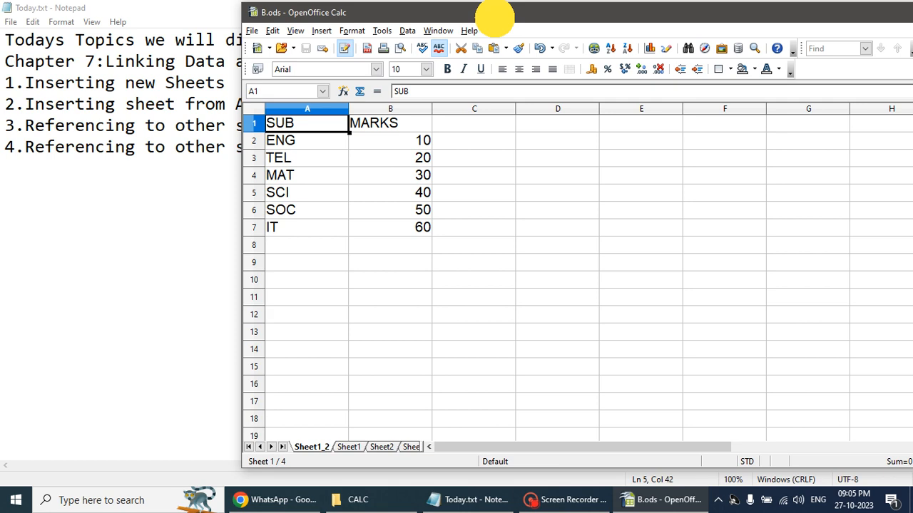
{"action": "left_click", "coordinate": [127, 224]}
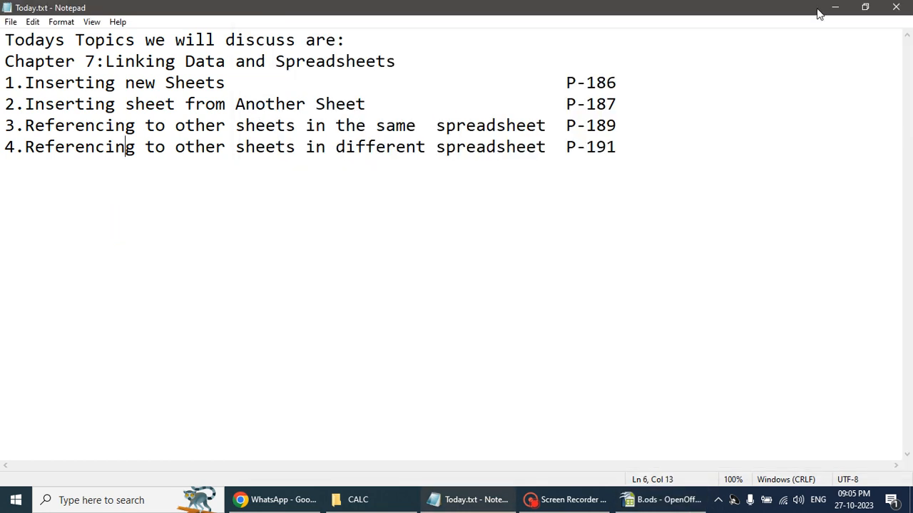
{"action": "left_click", "coordinate": [835, 7]}
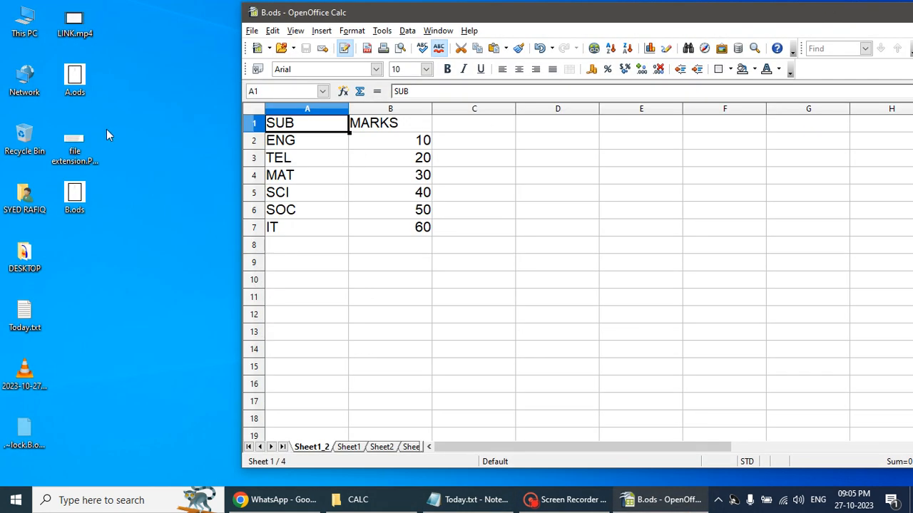
{"action": "left_click", "coordinate": [75, 79]}
{"action": "right_click", "coordinate": [92, 80]}
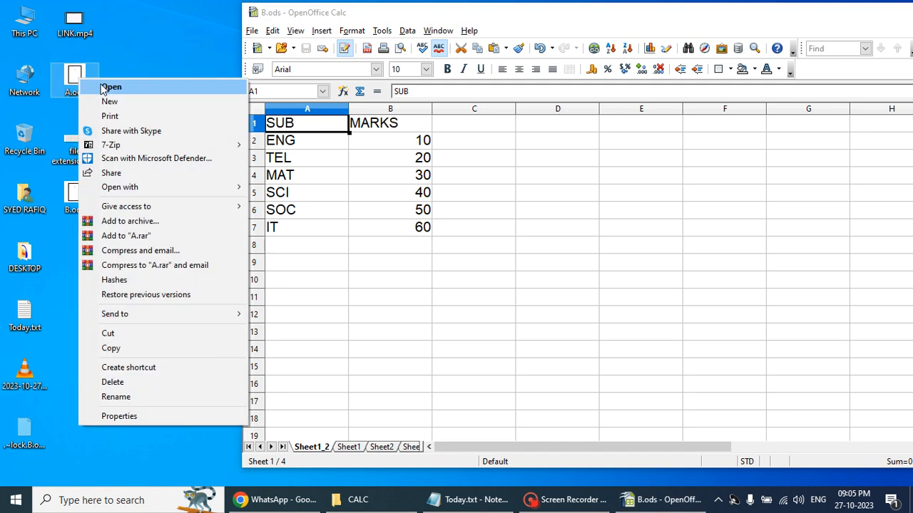
{"action": "left_click", "coordinate": [96, 86]}
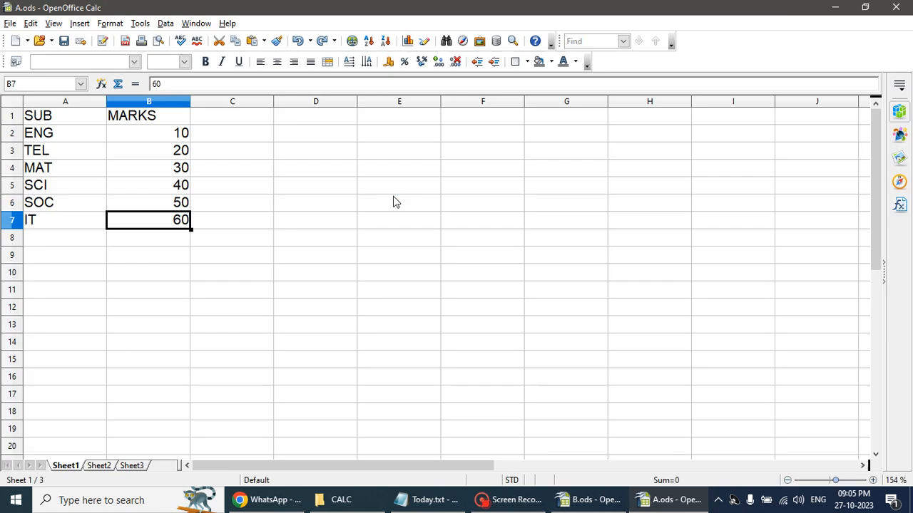
Restore the A.ods window to a smaller size and arrange it side by side with the B.ods window
{"action": "left_click", "coordinate": [862, 7]}
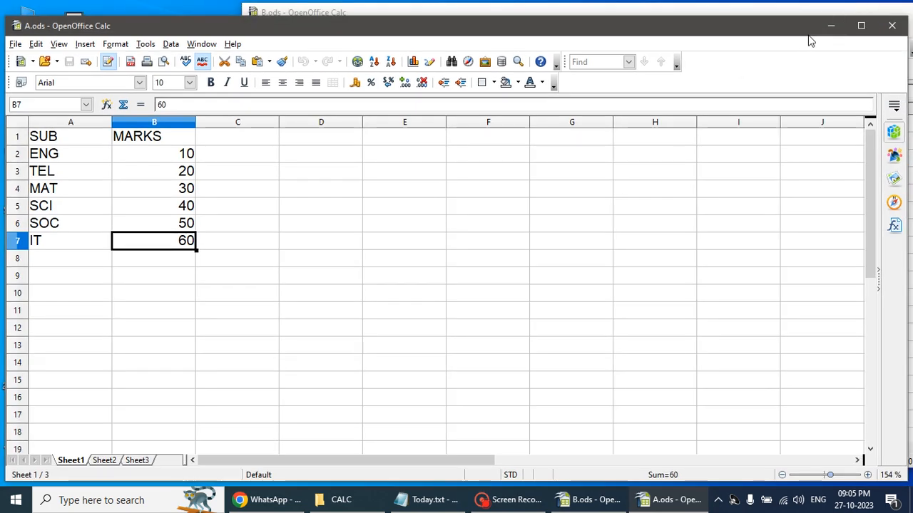
{"action": "left_click_drag", "start_coordinate": [787, 26], "coordinate": [694, 50]}
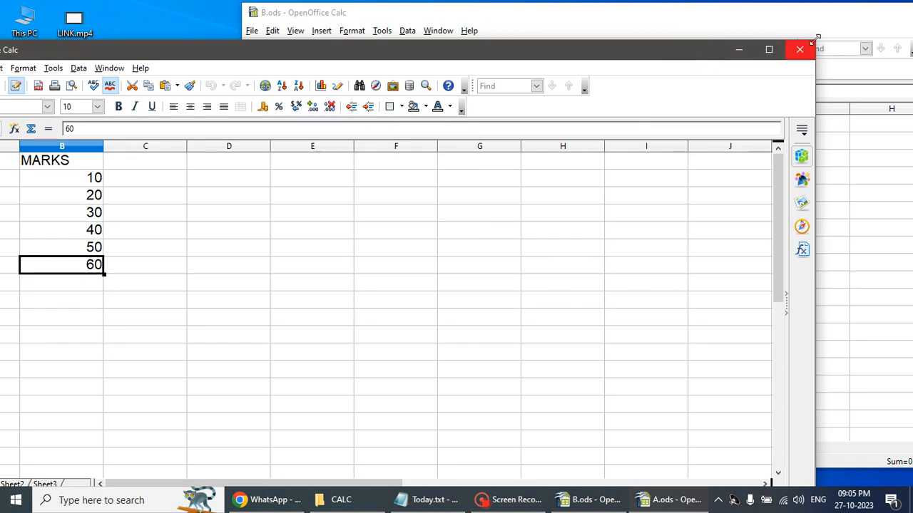
{"action": "left_click_drag", "start_coordinate": [816, 40], "coordinate": [523, 179]}
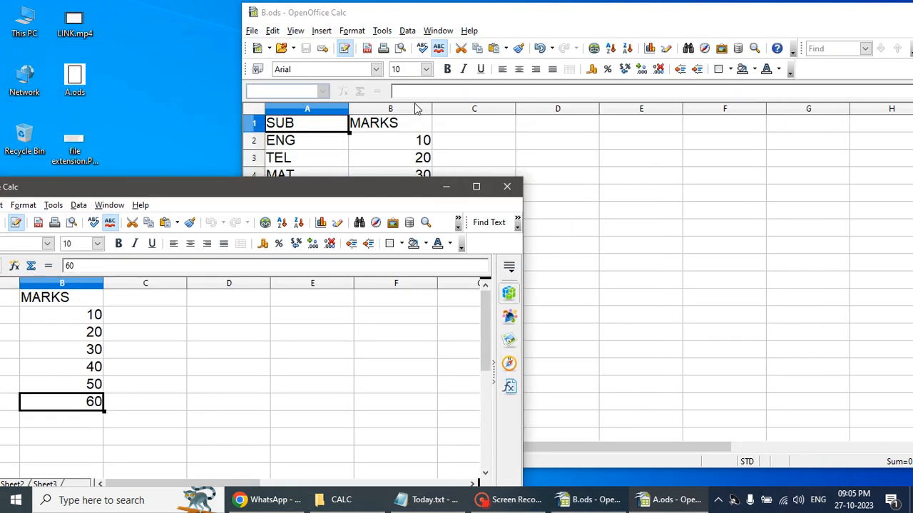
{"action": "left_click", "coordinate": [373, 10]}
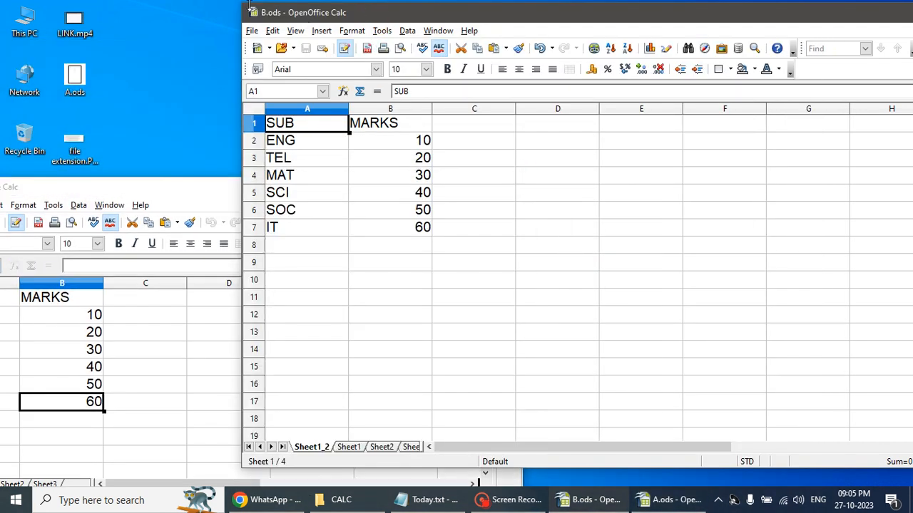
{"action": "left_click_drag", "start_coordinate": [245, 5], "coordinate": [524, 77]}
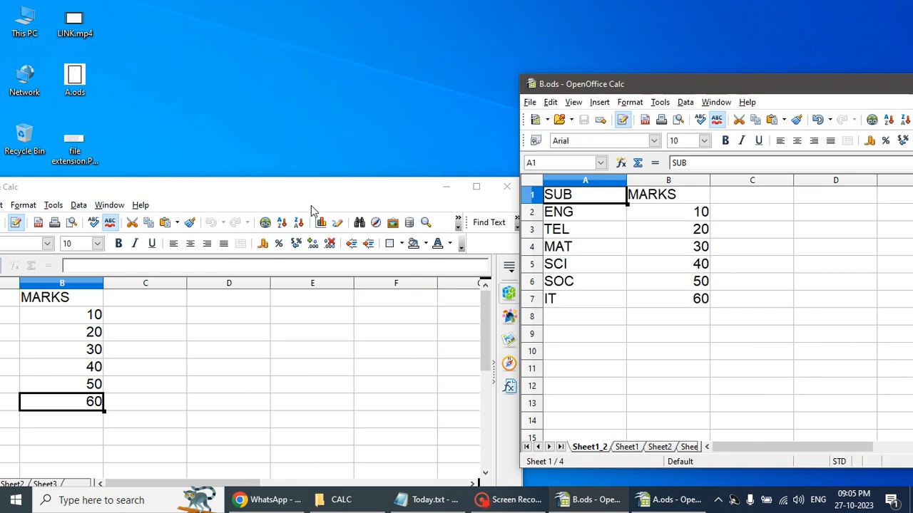
{"action": "left_click_drag", "start_coordinate": [300, 196], "coordinate": [391, 21]}
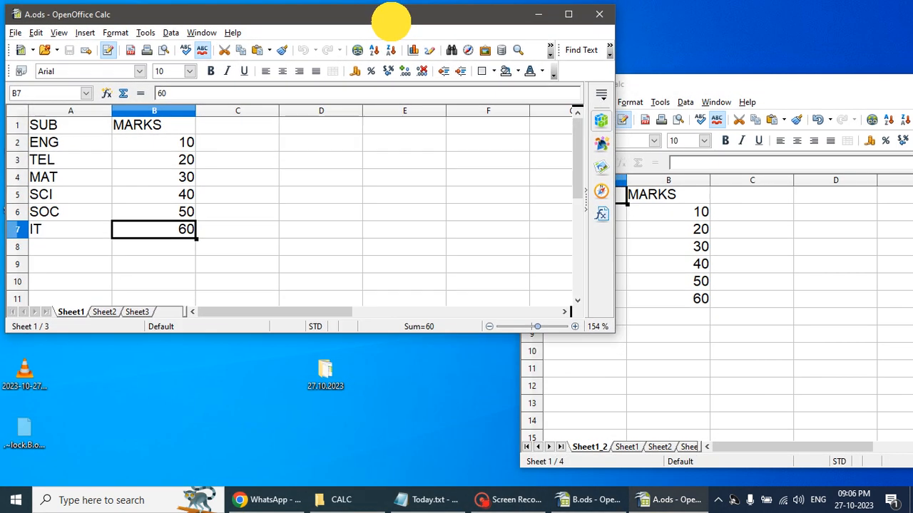
{"action": "left_click", "coordinate": [692, 83]}
{"action": "left_click_drag", "start_coordinate": [692, 83], "coordinate": [695, 12]}
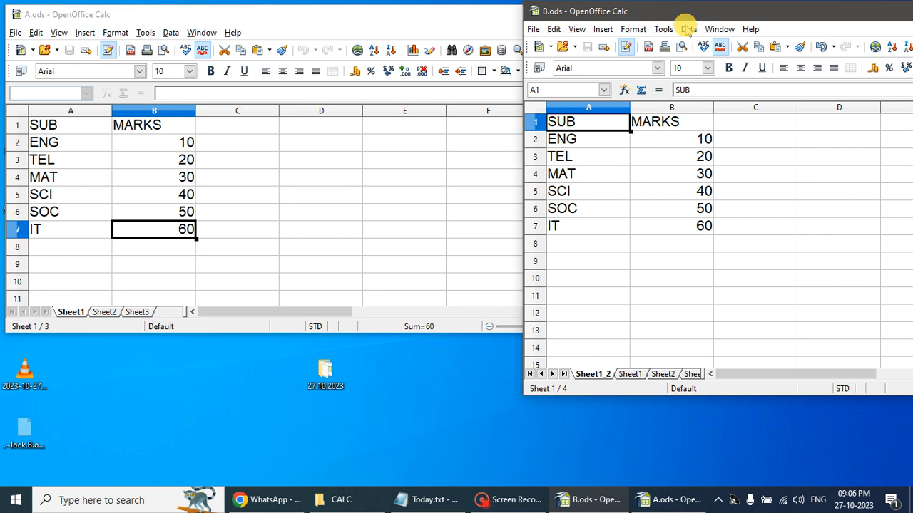
Set the MAT marks in cell B4 of A.ods to 70 and save the spreadsheet
{"action": "left_click", "coordinate": [286, 218]}
{"action": "left_click", "coordinate": [164, 158]}
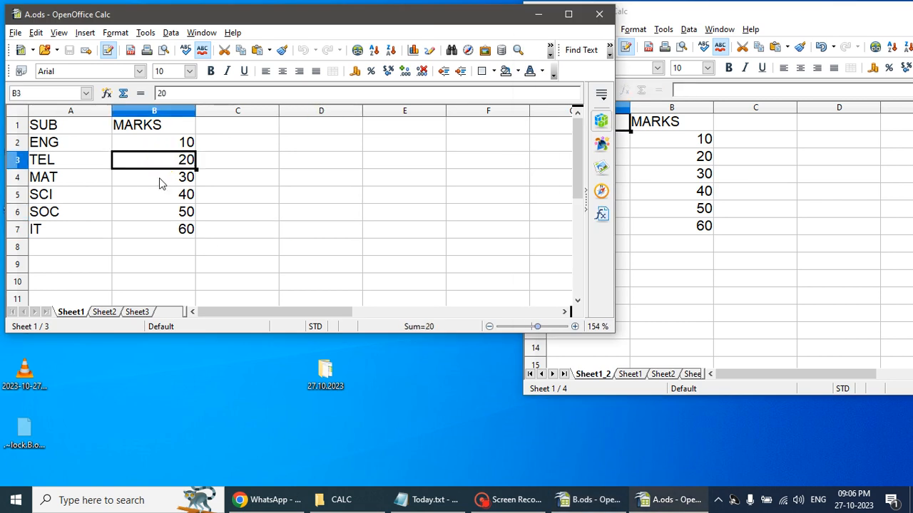
{"action": "left_click", "coordinate": [164, 179]}
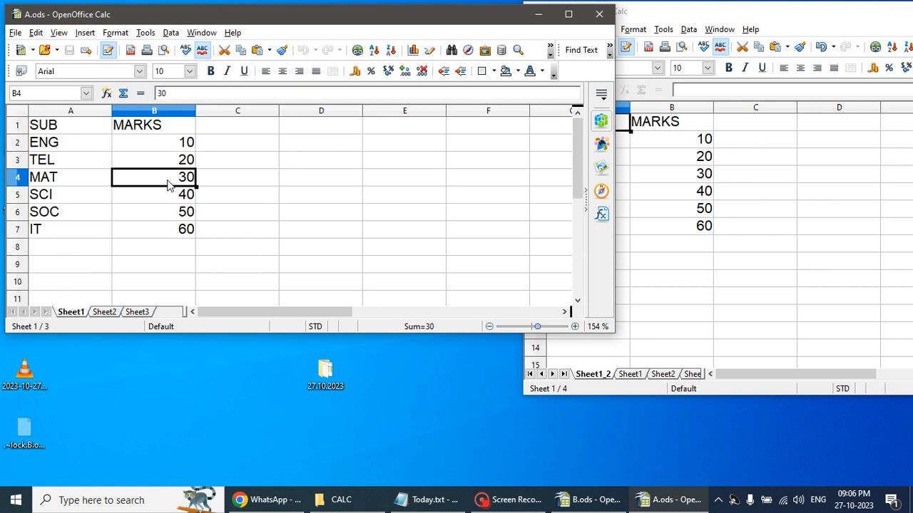
{"action": "type", "text": "70"}
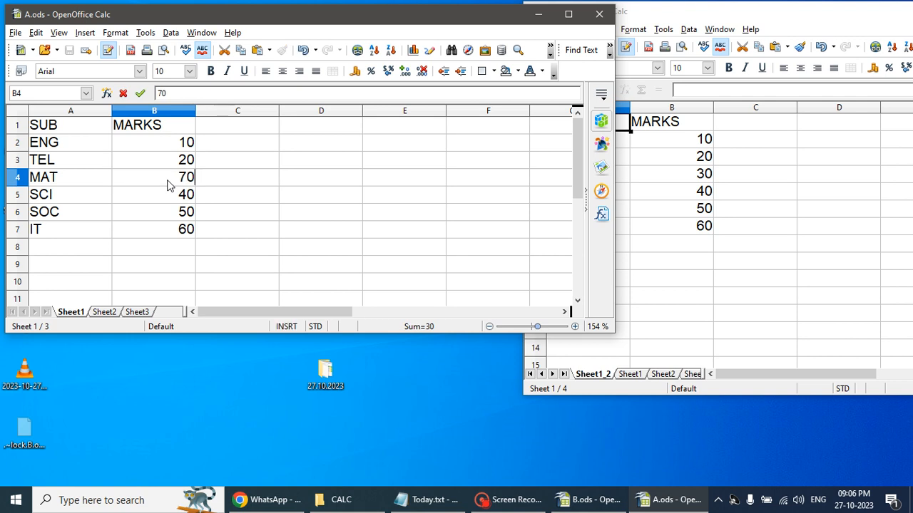
{"action": "left_click", "coordinate": [308, 238]}
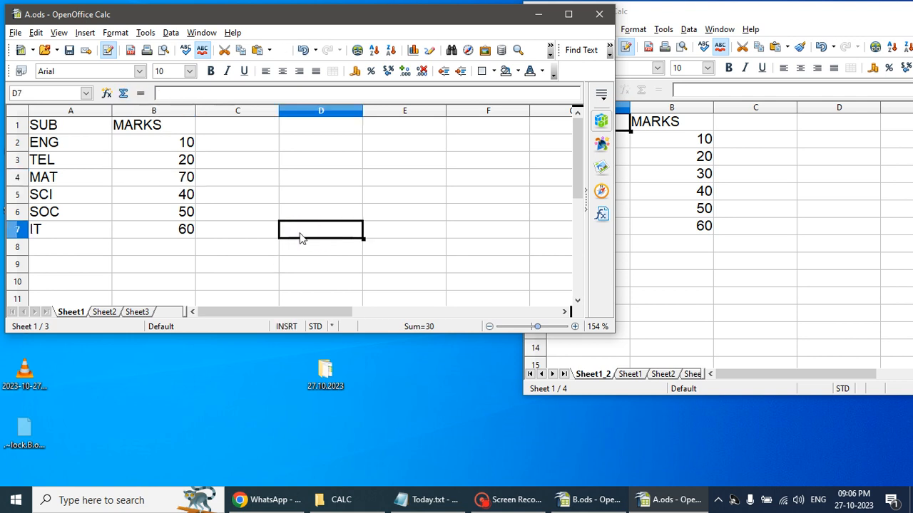
{"action": "left_click", "coordinate": [70, 51]}
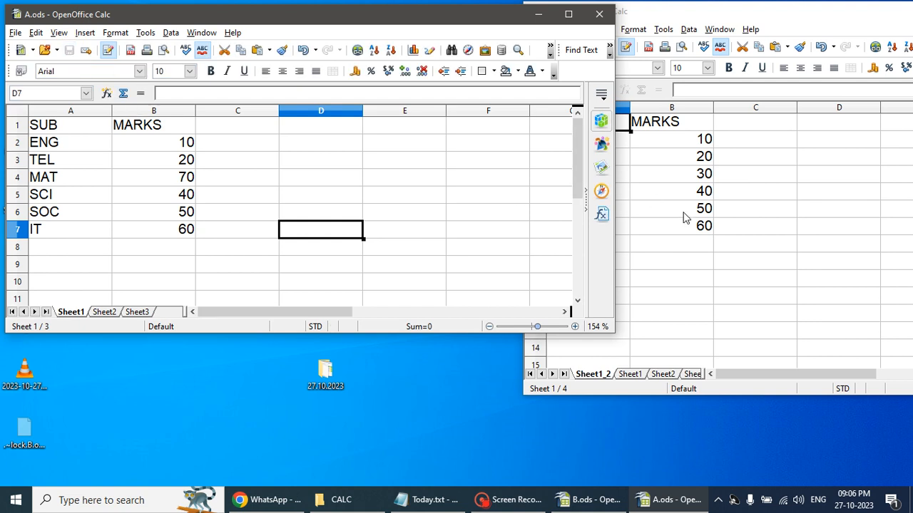
Check the linked marks in B.ods against A.ods, and close B.ods
{"action": "left_click", "coordinate": [820, 267]}
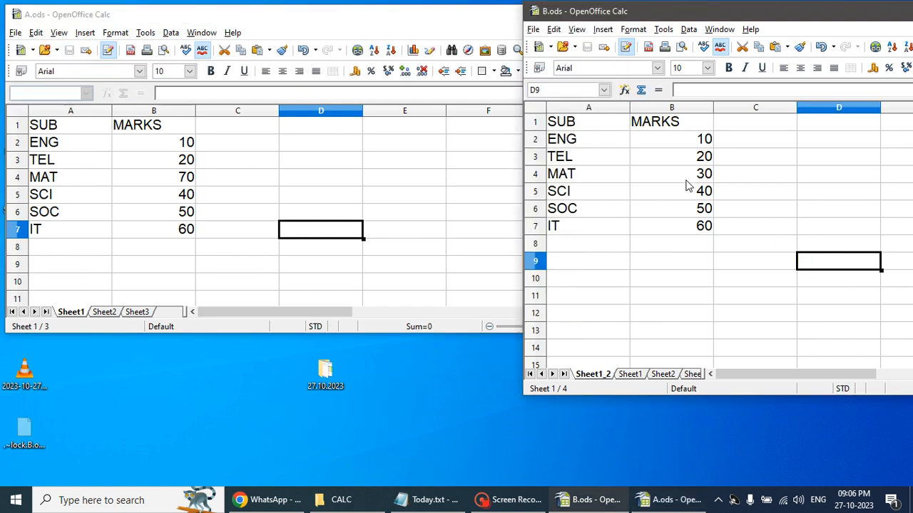
{"action": "left_click", "coordinate": [652, 280]}
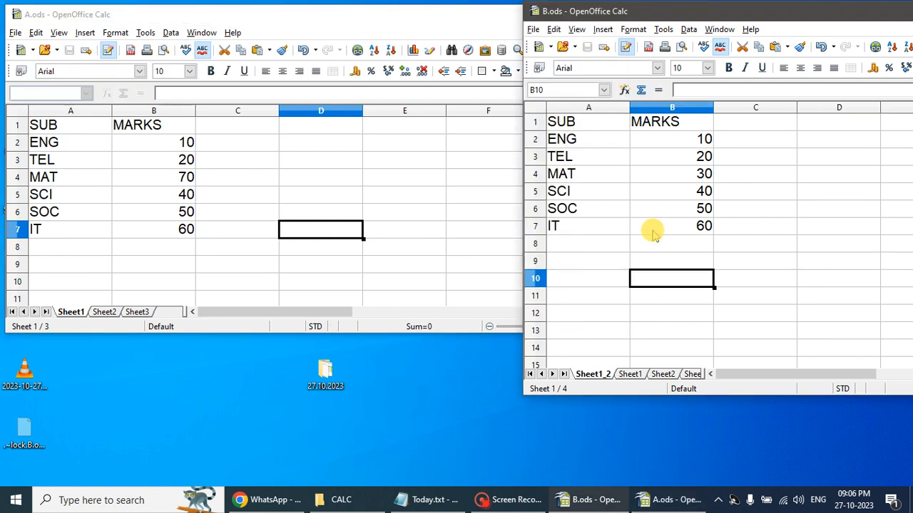
{"action": "left_click_drag", "start_coordinate": [738, 18], "coordinate": [525, 35]}
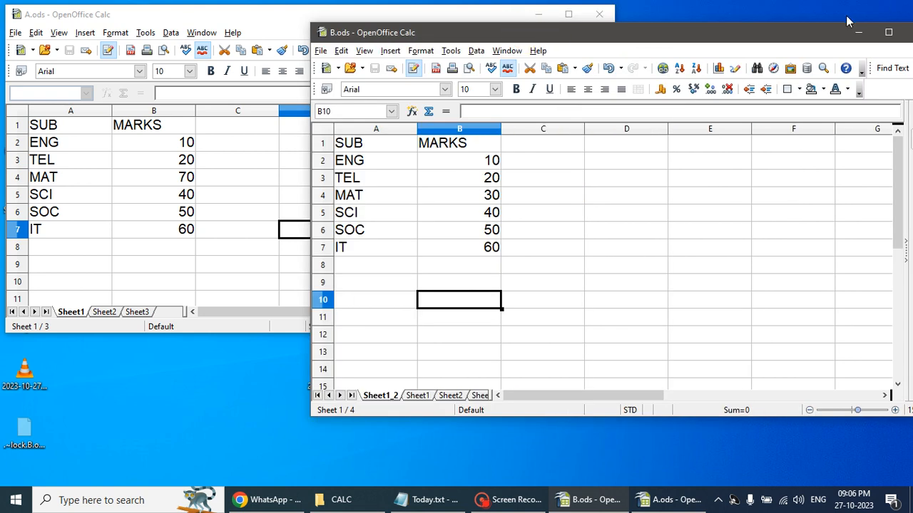
{"action": "left_click_drag", "start_coordinate": [744, 31], "coordinate": [562, 44]}
{"action": "left_click", "coordinate": [738, 41]}
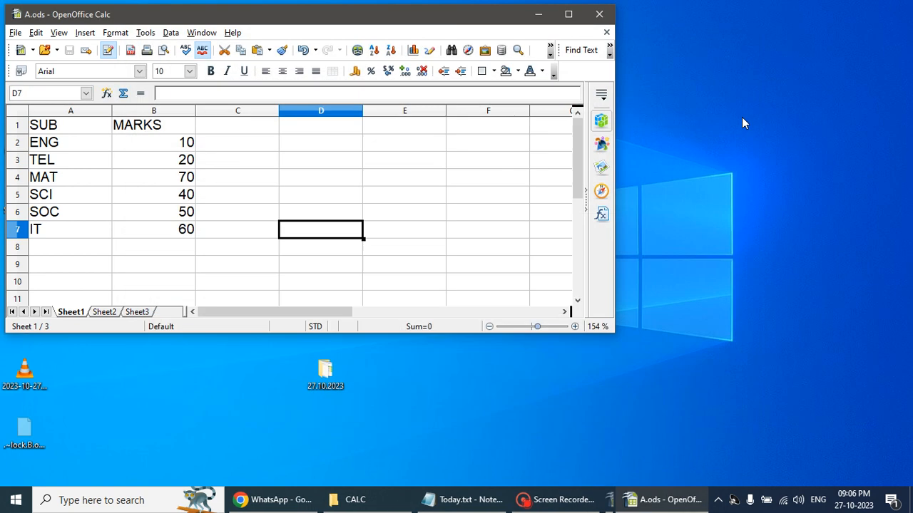
Minimize A.ods, refresh the Desktop, and reopen B.ods from there
{"action": "left_click", "coordinate": [539, 14]}
{"action": "right_click", "coordinate": [158, 199]}
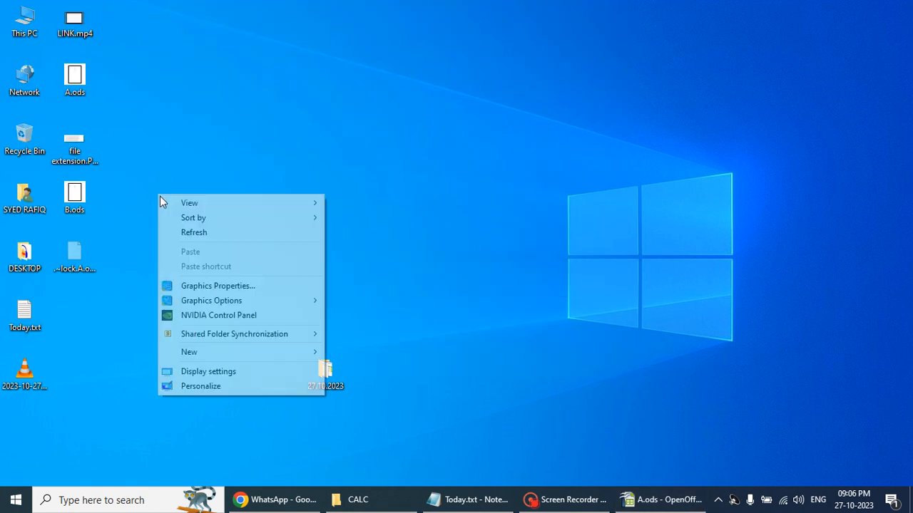
{"action": "left_click", "coordinate": [189, 232]}
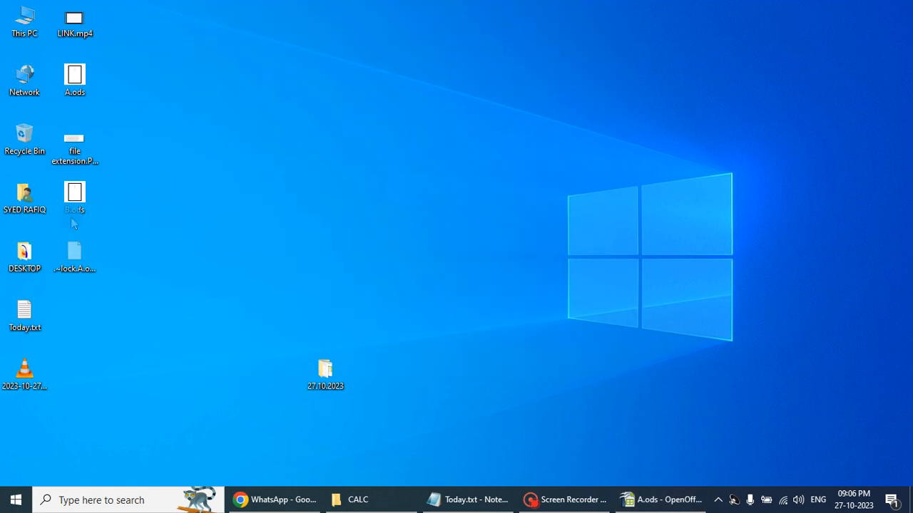
{"action": "right_click", "coordinate": [70, 218]}
{"action": "left_click", "coordinate": [76, 194]}
{"action": "right_click", "coordinate": [80, 192]}
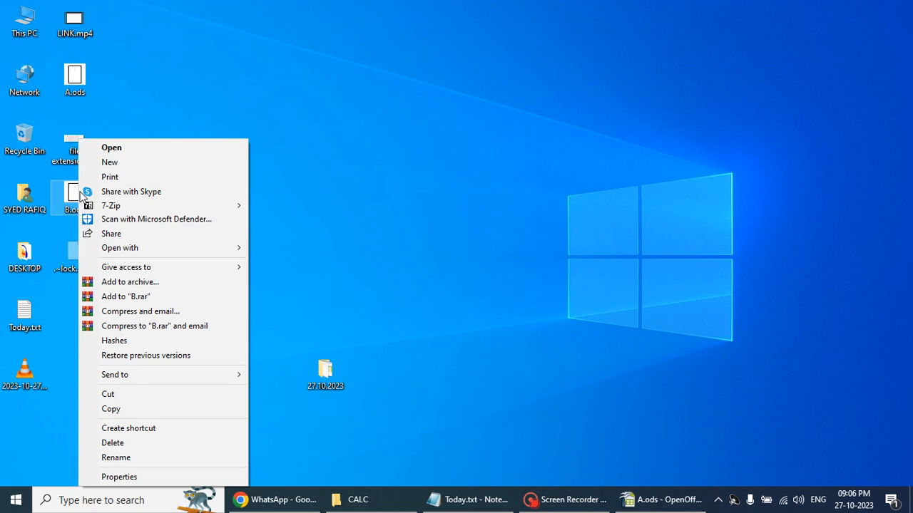
{"action": "left_click", "coordinate": [130, 149]}
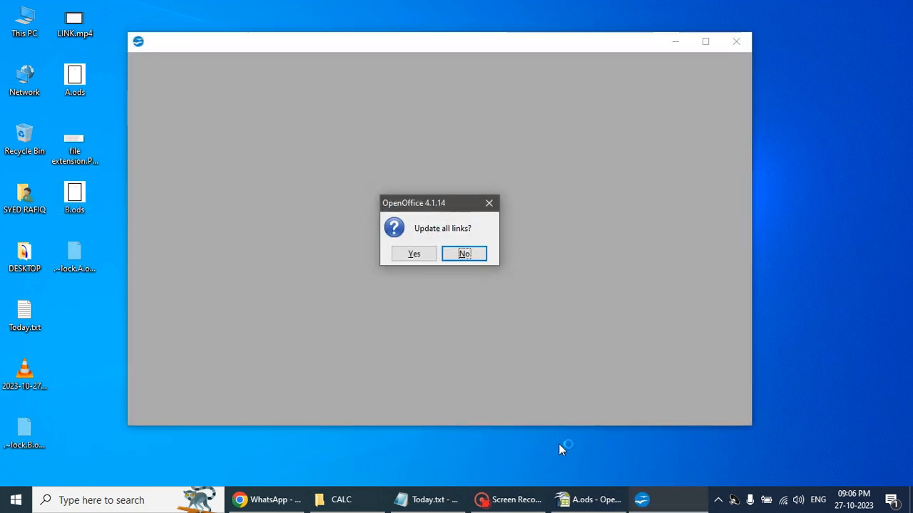
Accept updating all links to other files in B.ods, and close it with its changes saved
{"action": "left_click", "coordinate": [606, 499]}
{"action": "left_click", "coordinate": [529, 465]}
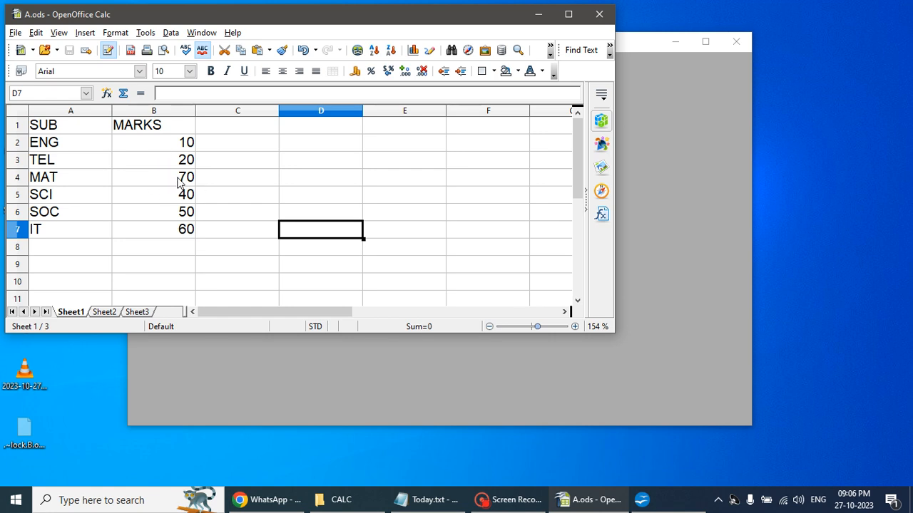
{"action": "left_click", "coordinate": [638, 42]}
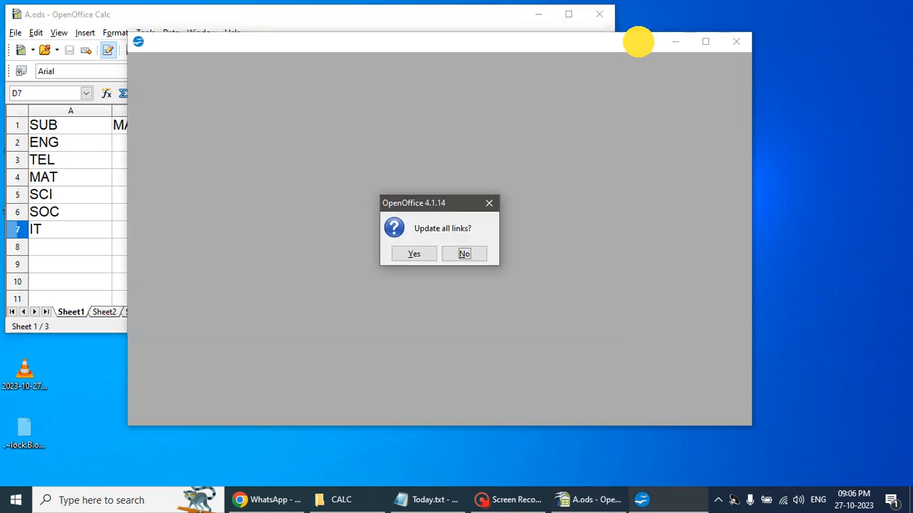
{"action": "left_click_drag", "start_coordinate": [624, 45], "coordinate": [792, 14]}
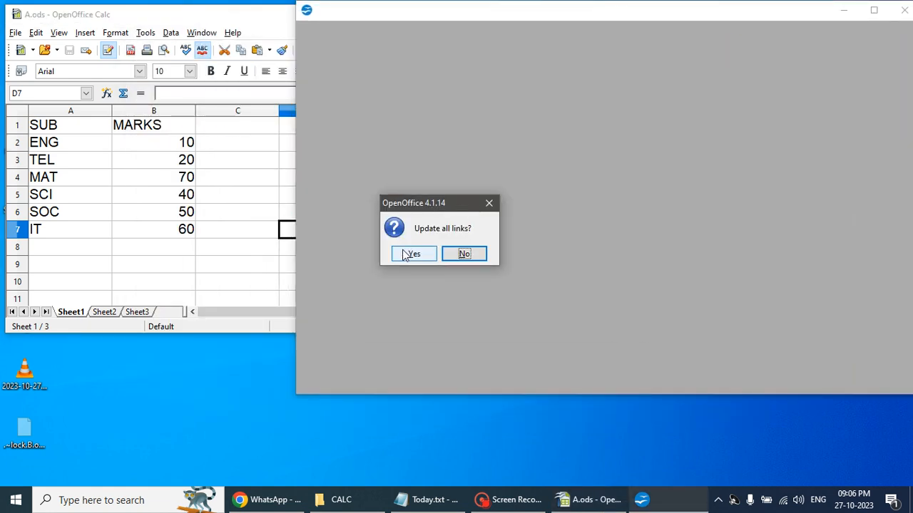
{"action": "left_click", "coordinate": [411, 254]}
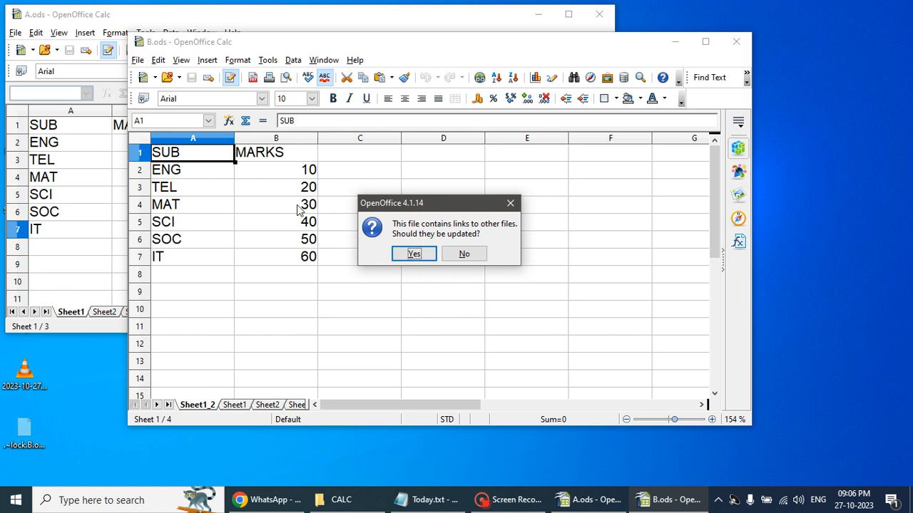
{"action": "left_click", "coordinate": [408, 254]}
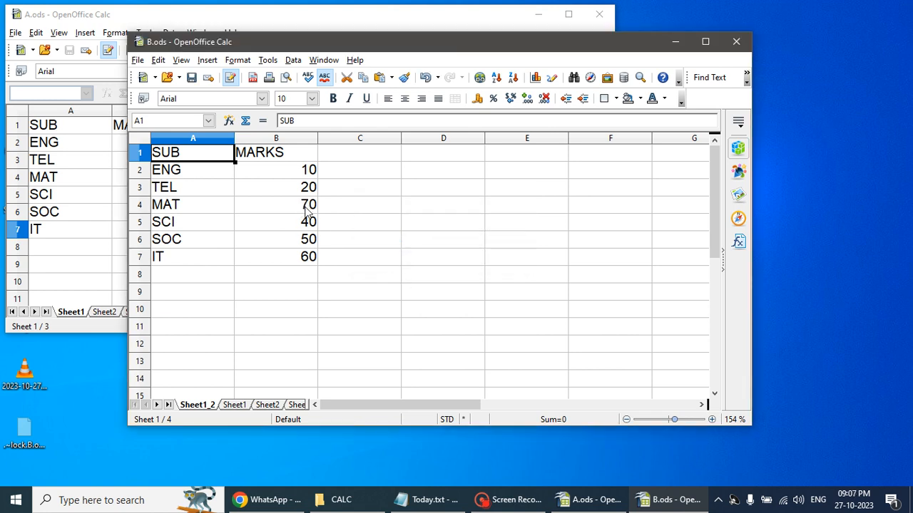
{"action": "left_click", "coordinate": [733, 44]}
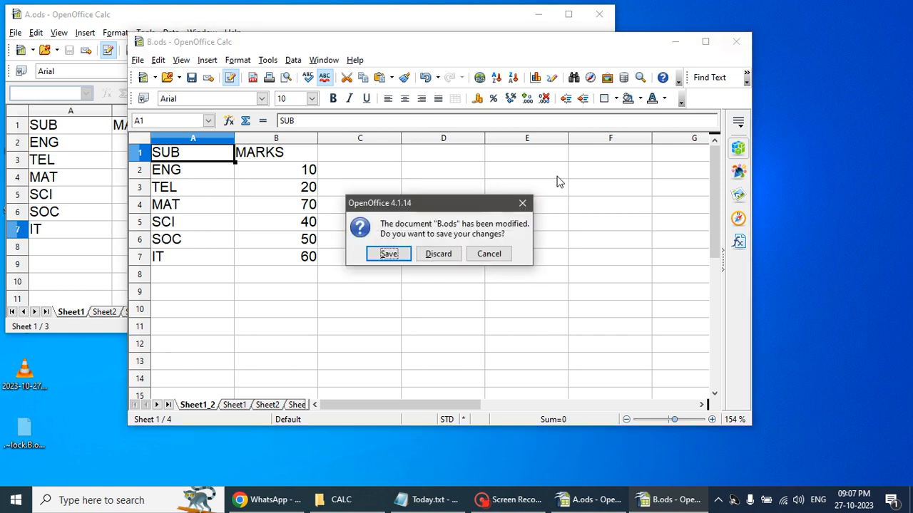
{"action": "left_click", "coordinate": [403, 254]}
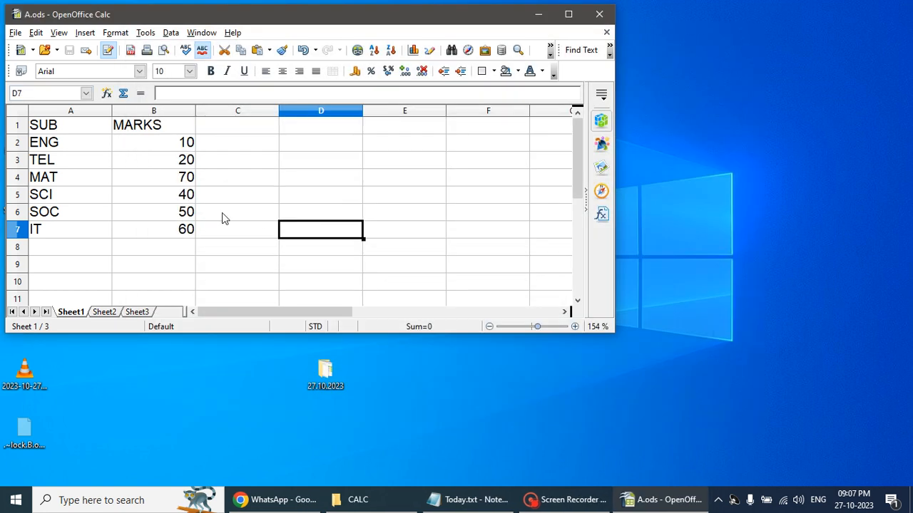
Set the ENG marks in cell B2 of A.ods to 80 and save the spreadsheet
{"action": "left_click", "coordinate": [186, 145]}
{"action": "type", "text": "8"}
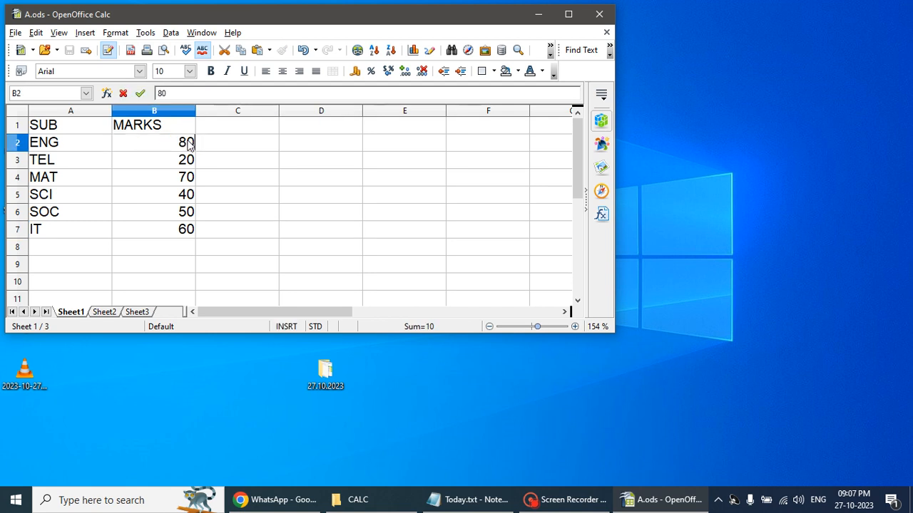
{"action": "type", "text": "0"}
{"action": "left_click", "coordinate": [282, 200]}
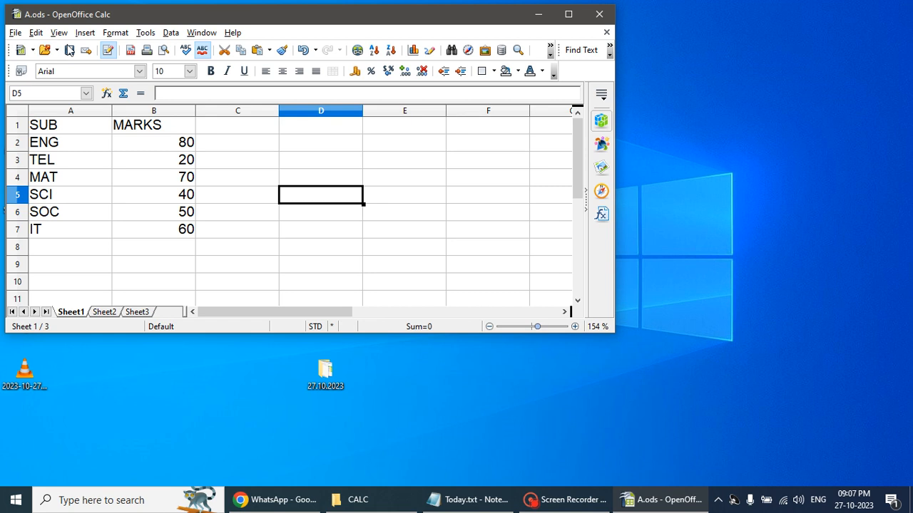
{"action": "left_click", "coordinate": [69, 50]}
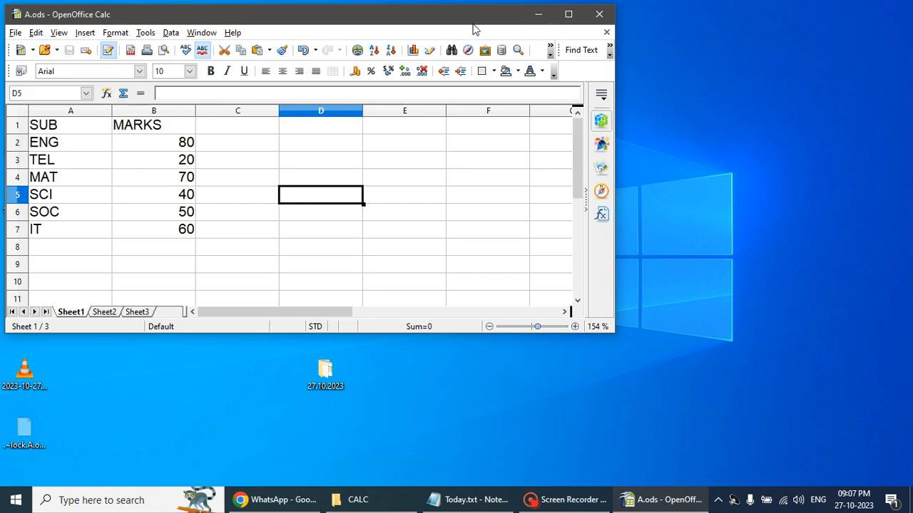
Move A.ods clear of the Desktop icons, reopen B.ods from the Desktop, and agree to update all links
{"action": "left_click_drag", "start_coordinate": [465, 14], "coordinate": [603, 63]}
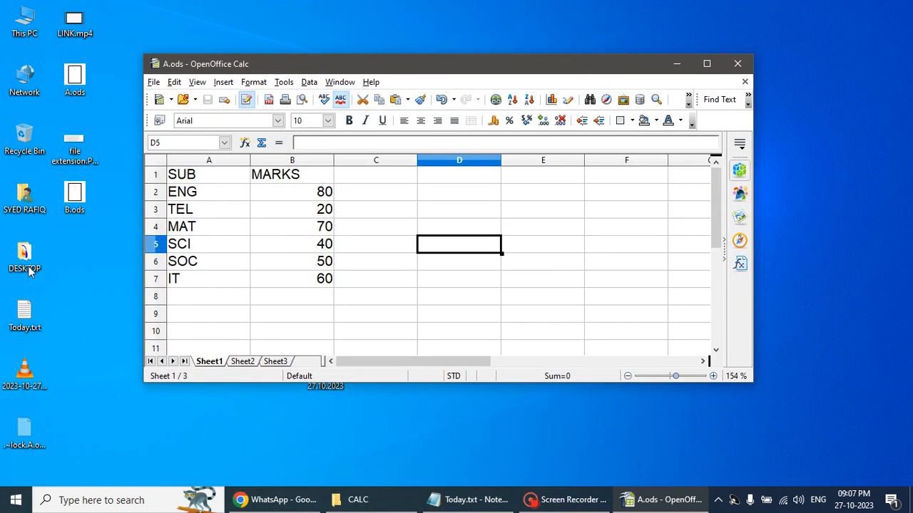
{"action": "right_click", "coordinate": [83, 206]}
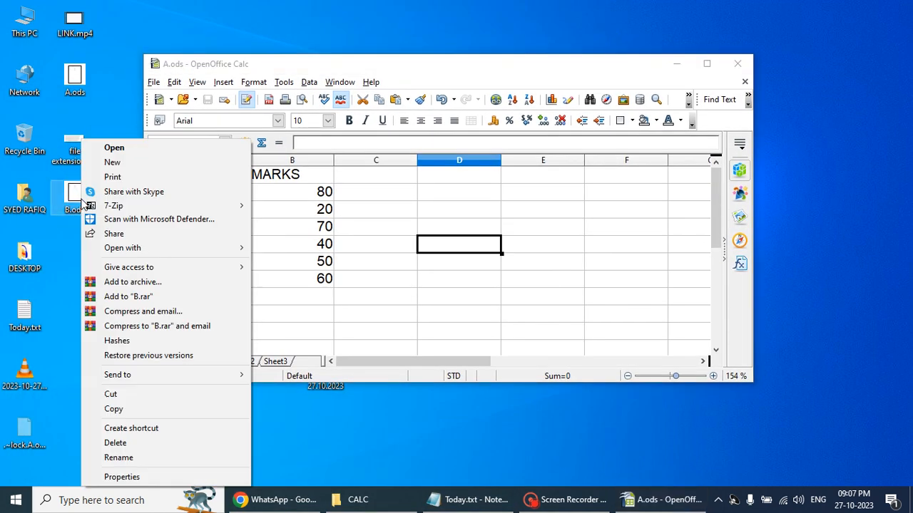
{"action": "left_click", "coordinate": [121, 147]}
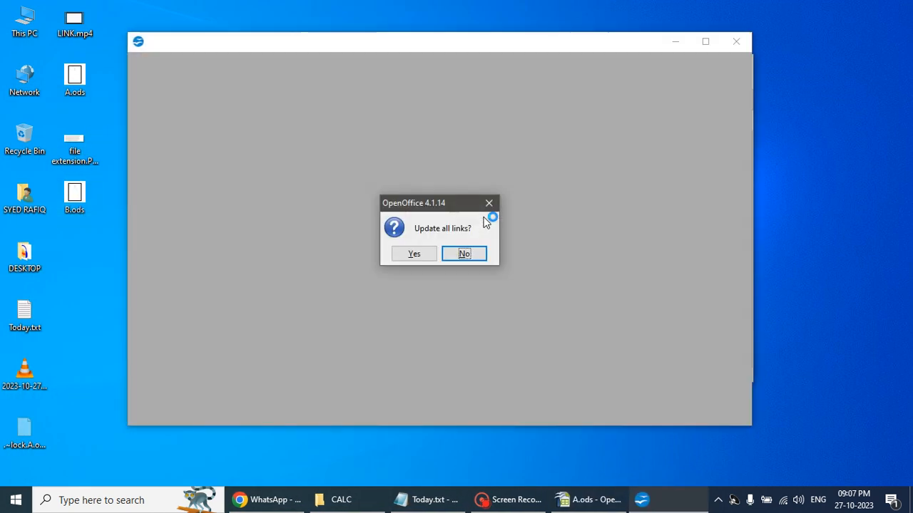
{"action": "left_click", "coordinate": [417, 256]}
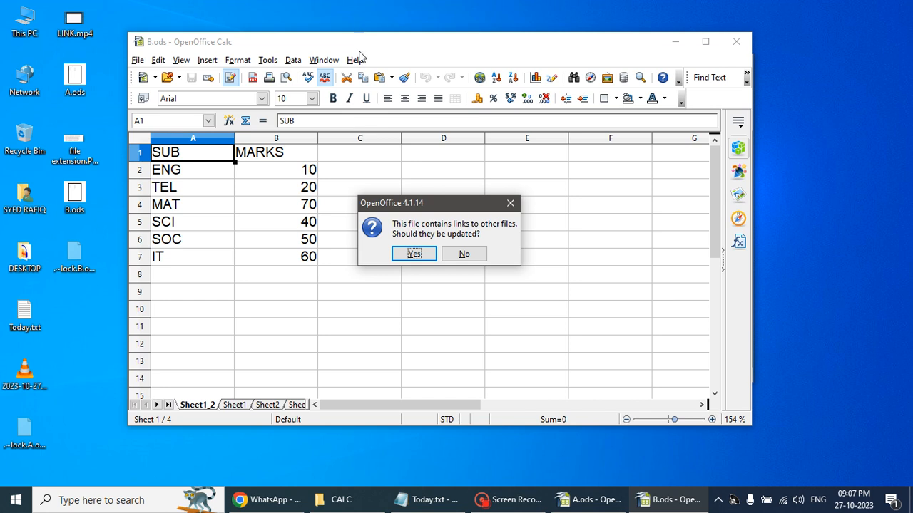
Arrange A.ods and B.ods side by side to compare their marks, and accept updating B.ods's links to other files
{"action": "left_click_drag", "start_coordinate": [360, 51], "coordinate": [685, 58]}
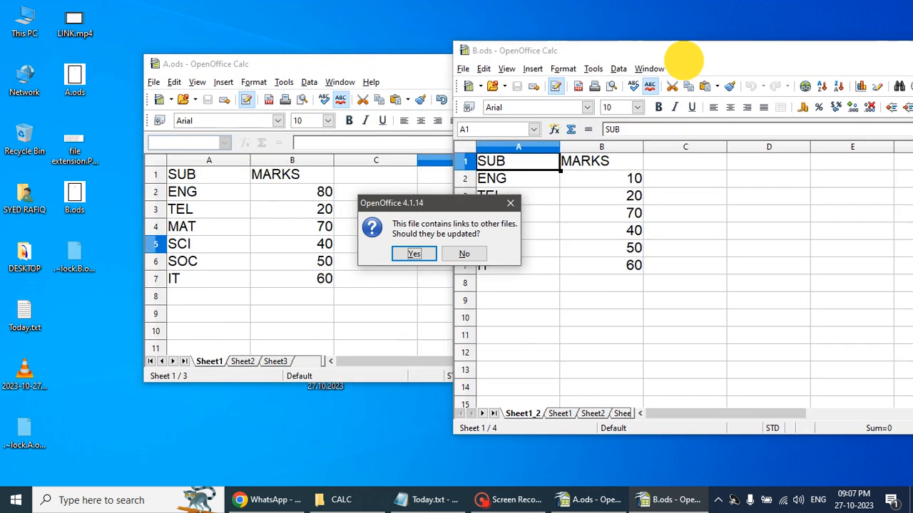
{"action": "left_click_drag", "start_coordinate": [424, 70], "coordinate": [198, 29]}
{"action": "left_click", "coordinate": [637, 56]}
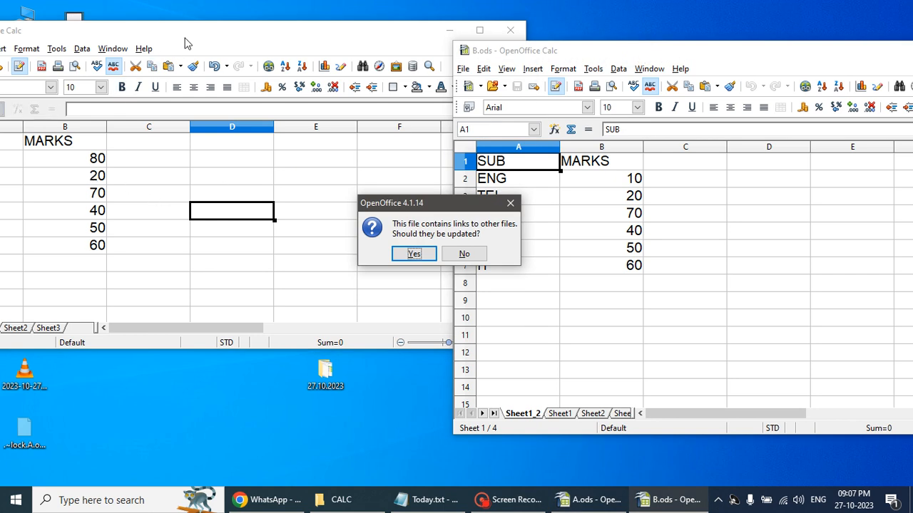
{"action": "mouse_move", "coordinate": [184, 43]}
{"action": "left_mouse_down"}
{"action": "mouse_move", "coordinate": [275, 37]}
{"action": "mouse_move", "coordinate": [177, 52]}
{"action": "left_mouse_up"}
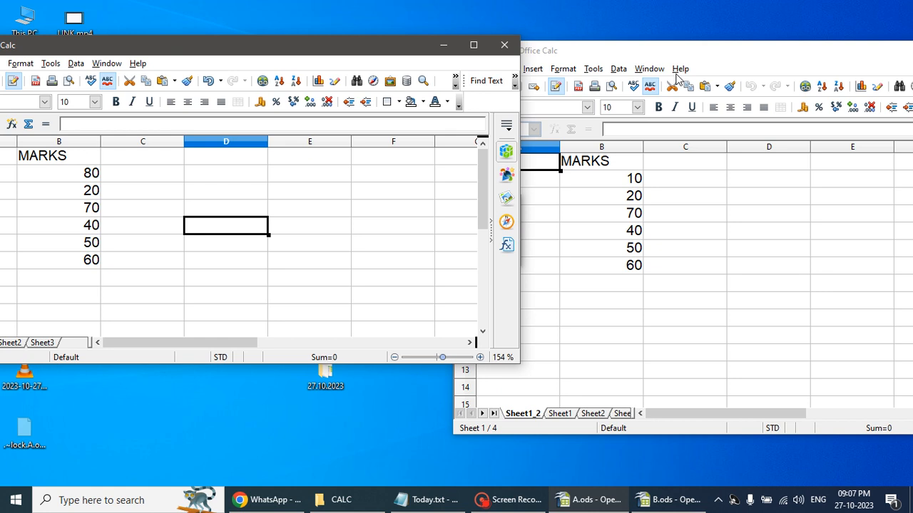
{"action": "left_click", "coordinate": [651, 54]}
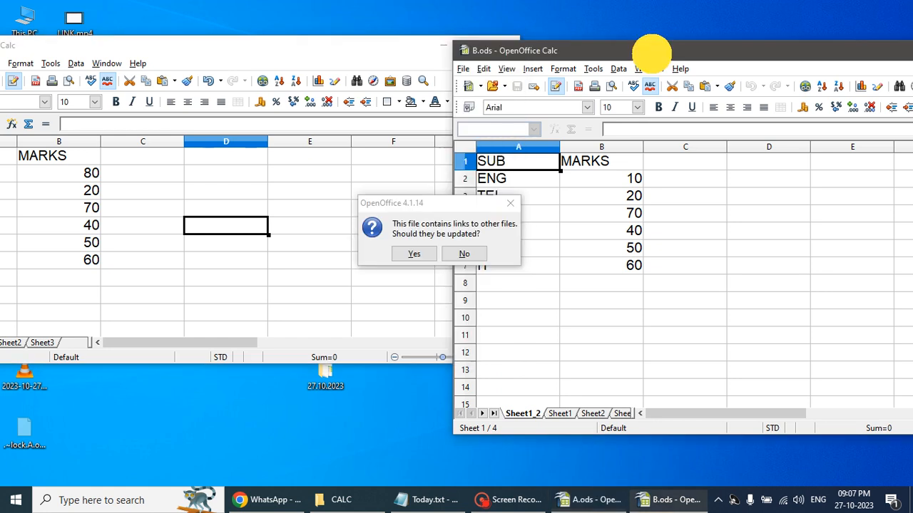
{"action": "left_click", "coordinate": [415, 255]}
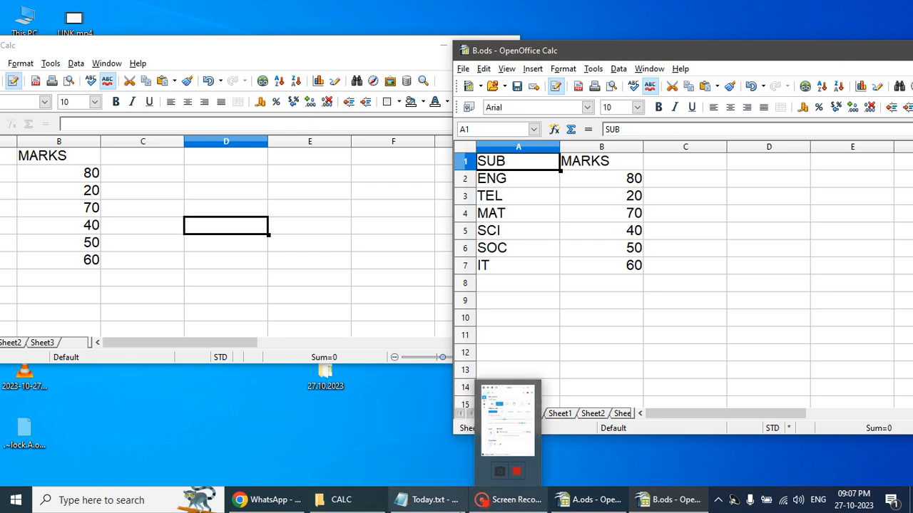
Switch to Notepad and review the list of topics in Today.txt
{"action": "left_click", "coordinate": [421, 501]}
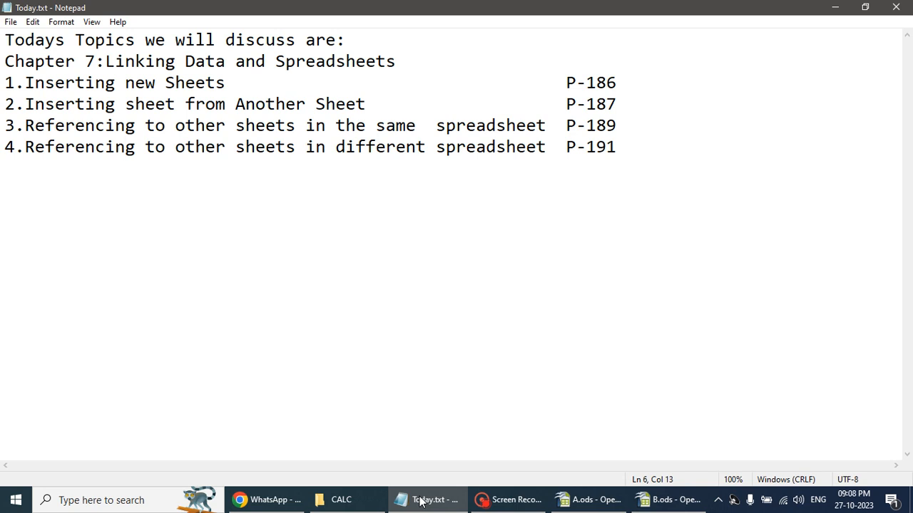
{"action": "left_click", "coordinate": [420, 502]}
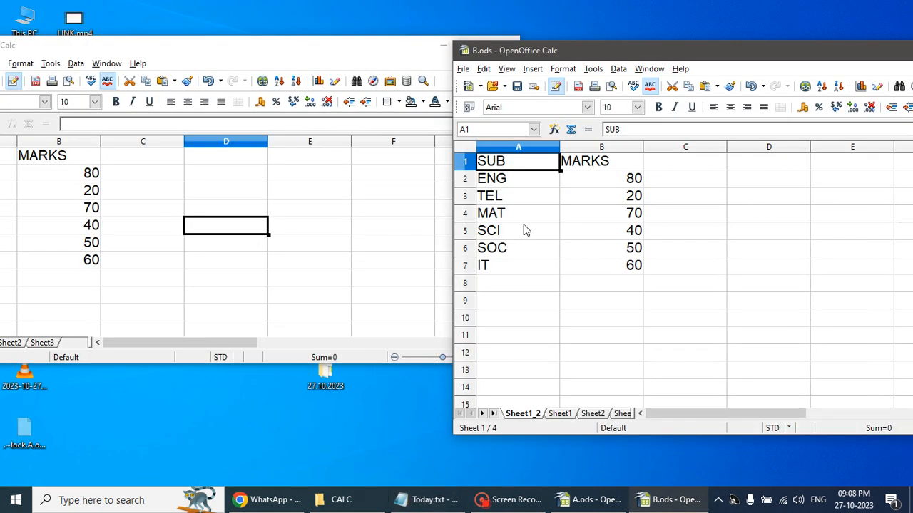
{"action": "left_click", "coordinate": [421, 501]}
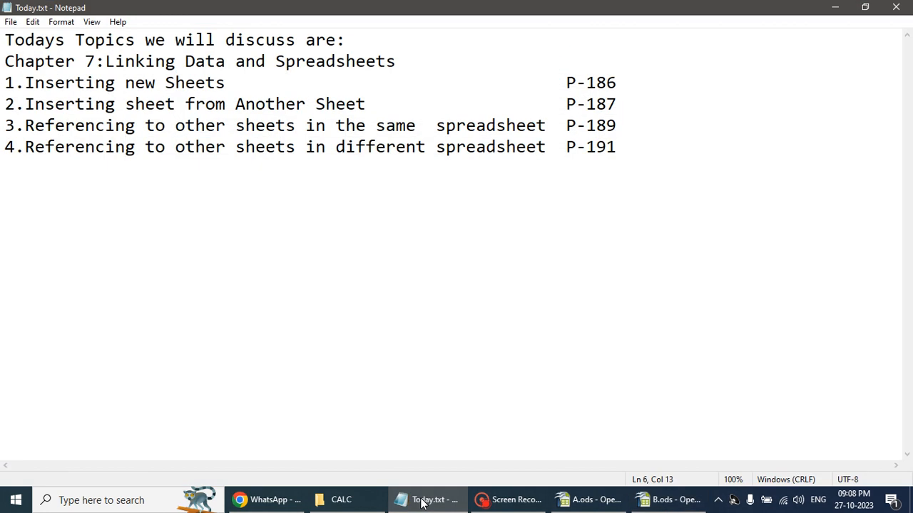
{"action": "left_click", "coordinate": [421, 501]}
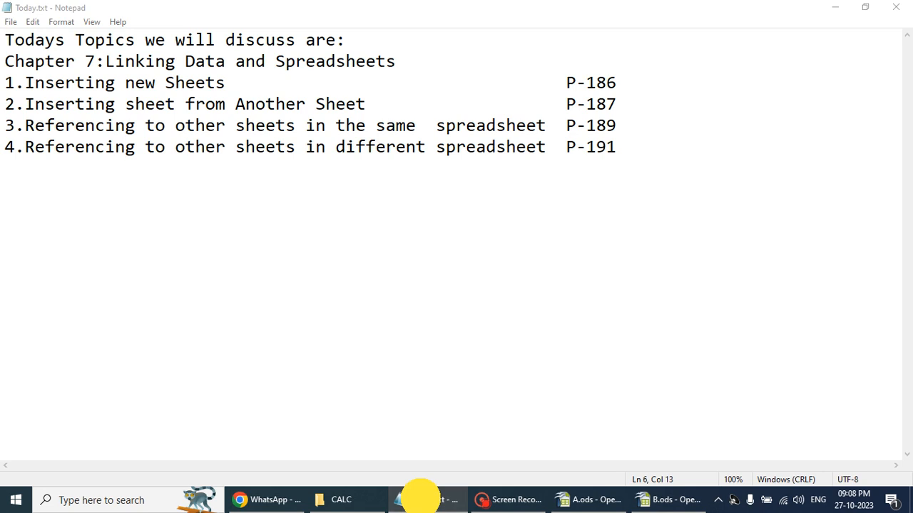
Close A.ods, and close B.ods with its changes saved
{"action": "left_click", "coordinate": [371, 52]}
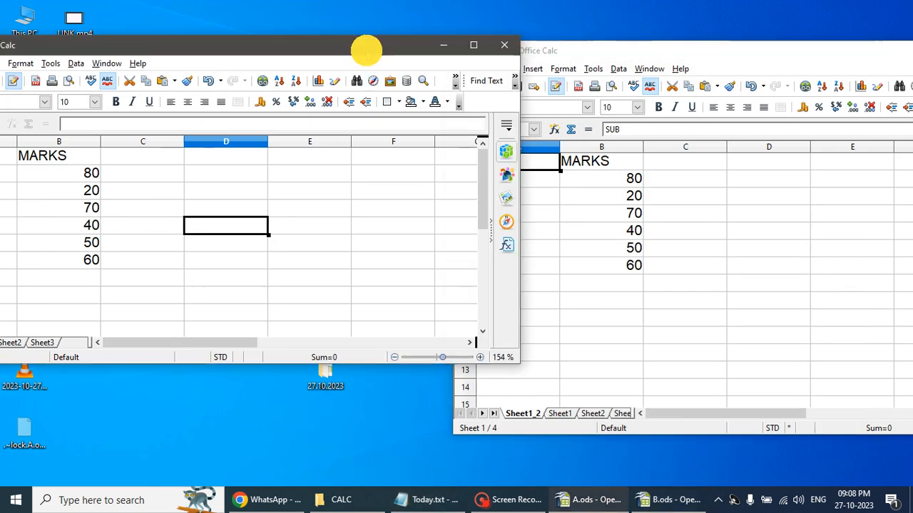
{"action": "left_click", "coordinate": [505, 45]}
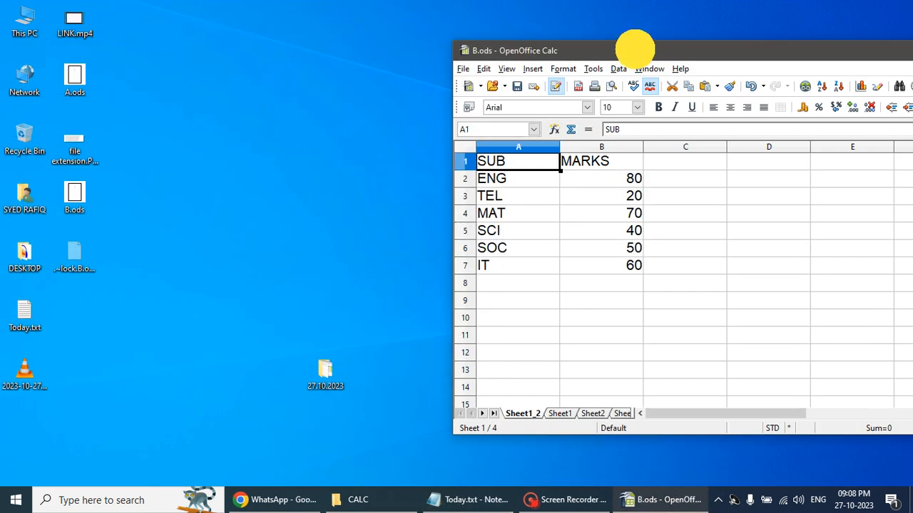
{"action": "left_click_drag", "start_coordinate": [636, 45], "coordinate": [424, 59]}
{"action": "left_click", "coordinate": [841, 64]}
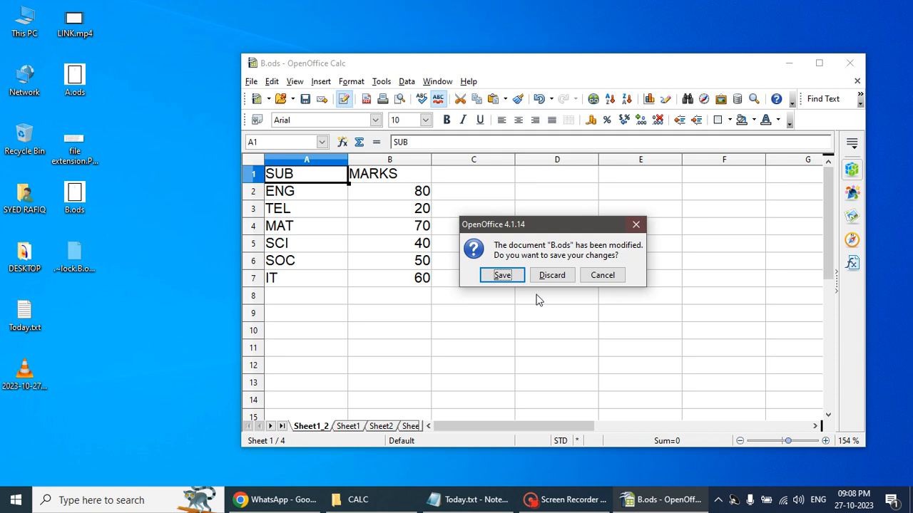
{"action": "left_click", "coordinate": [504, 276]}
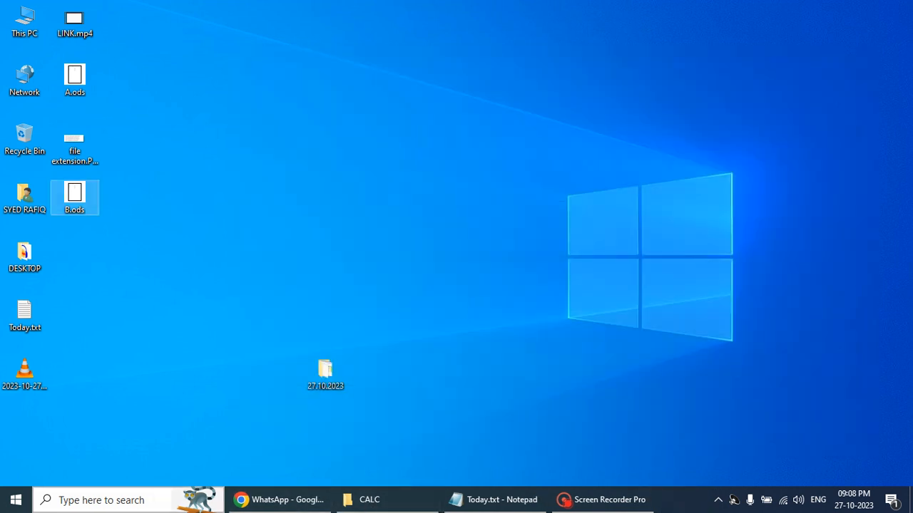
Switch to File Explorer, search This PC for "TIGE", open tiger census kips.ods, and maximize its window
{"action": "left_click", "coordinate": [372, 498]}
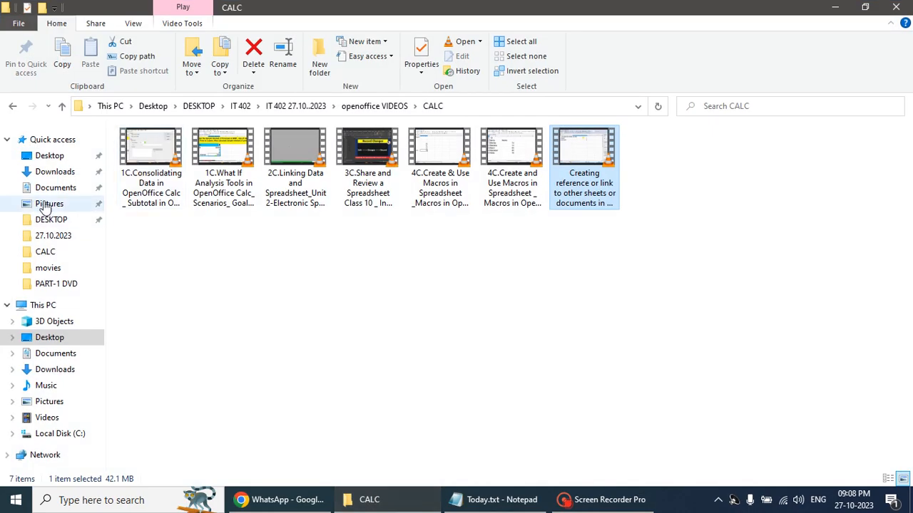
{"action": "left_click", "coordinate": [47, 155]}
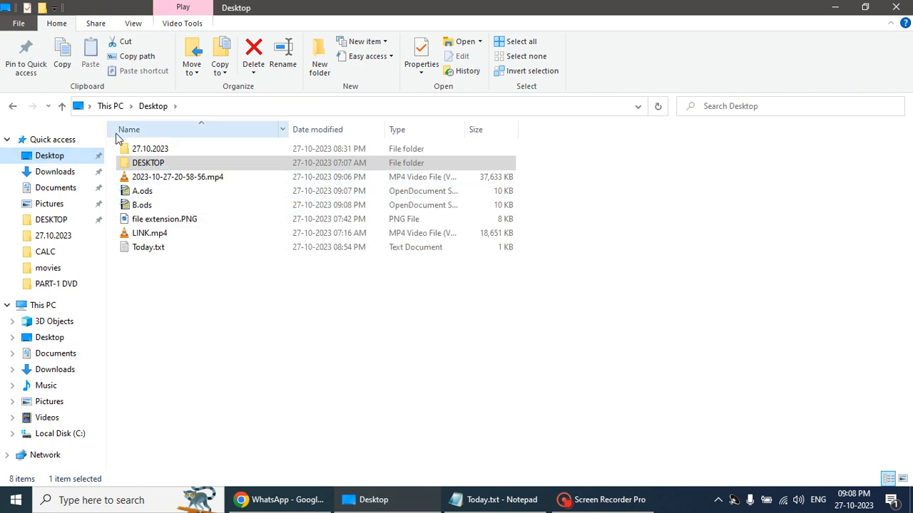
{"action": "left_click", "coordinate": [46, 307]}
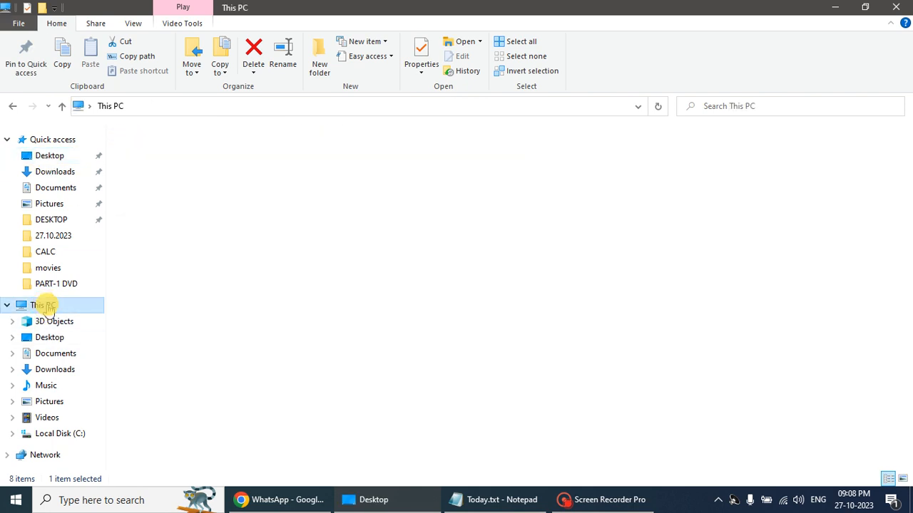
{"action": "left_click", "coordinate": [763, 107]}
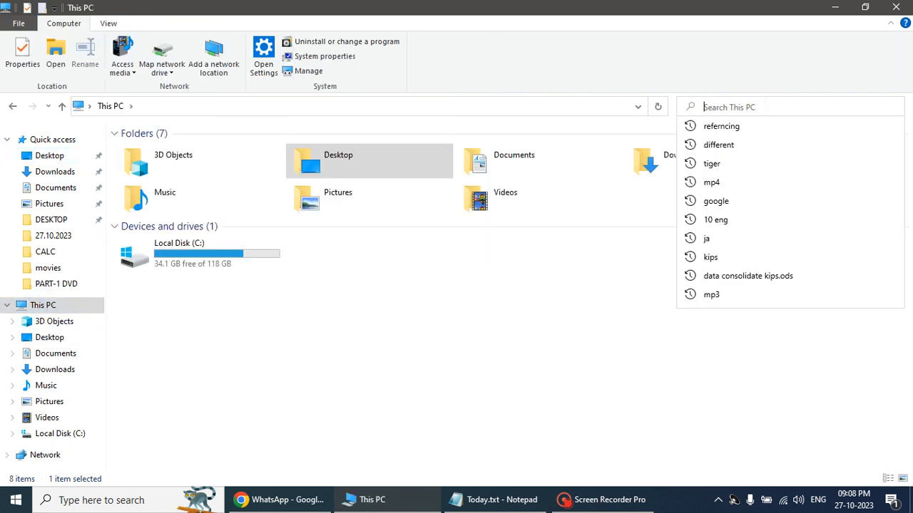
{"action": "type", "text": "TI"}
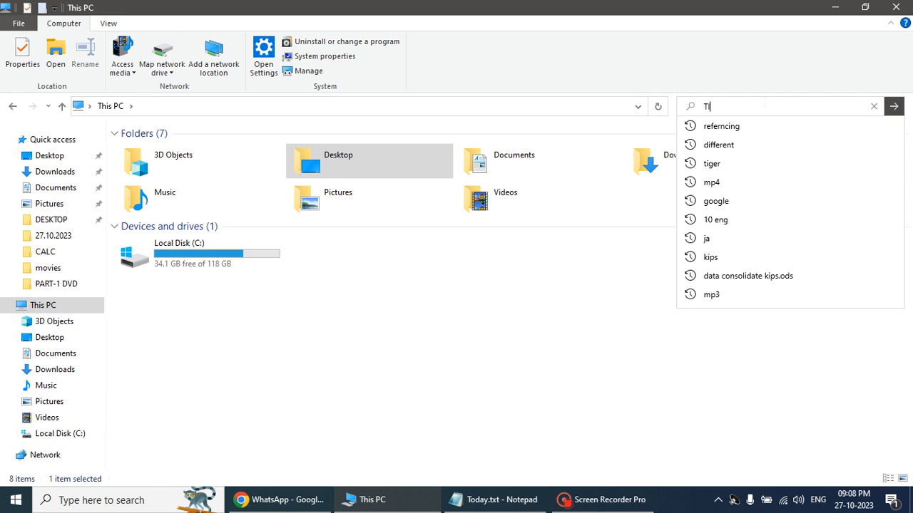
{"action": "type", "text": "GE"}
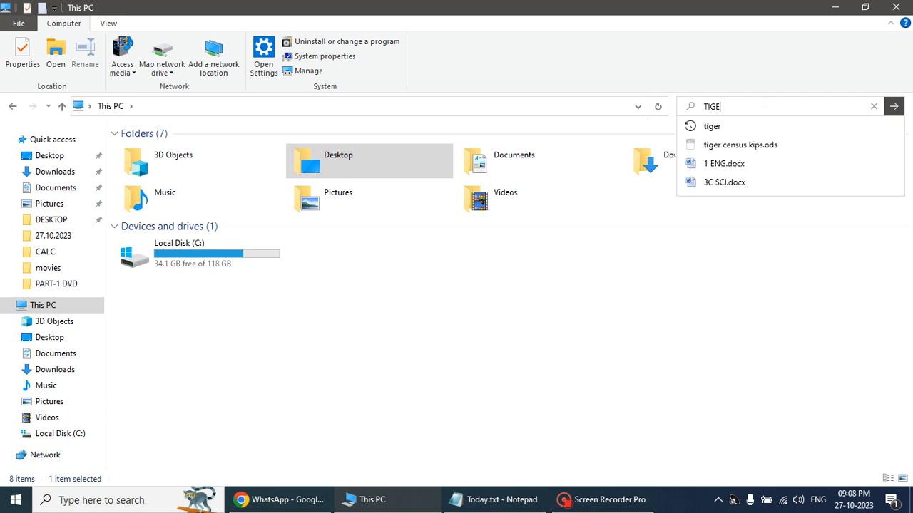
{"action": "left_click", "coordinate": [757, 148]}
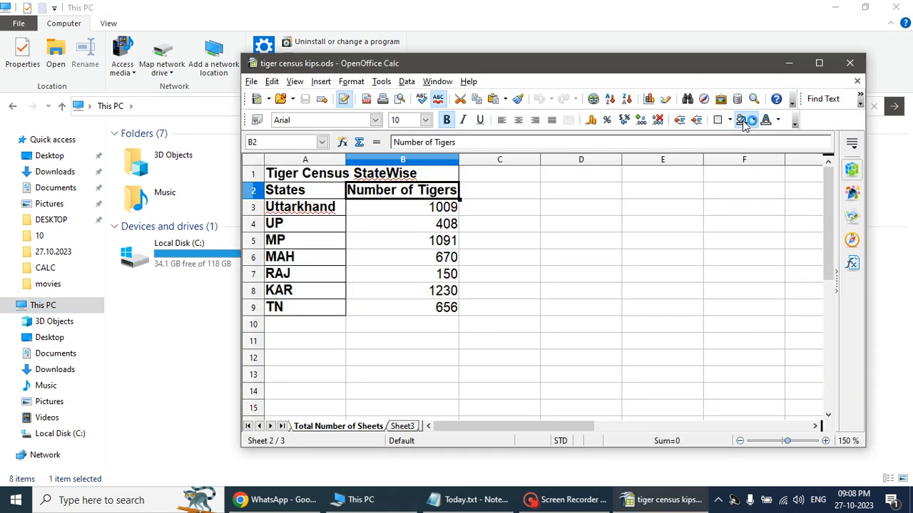
{"action": "left_click", "coordinate": [819, 64]}
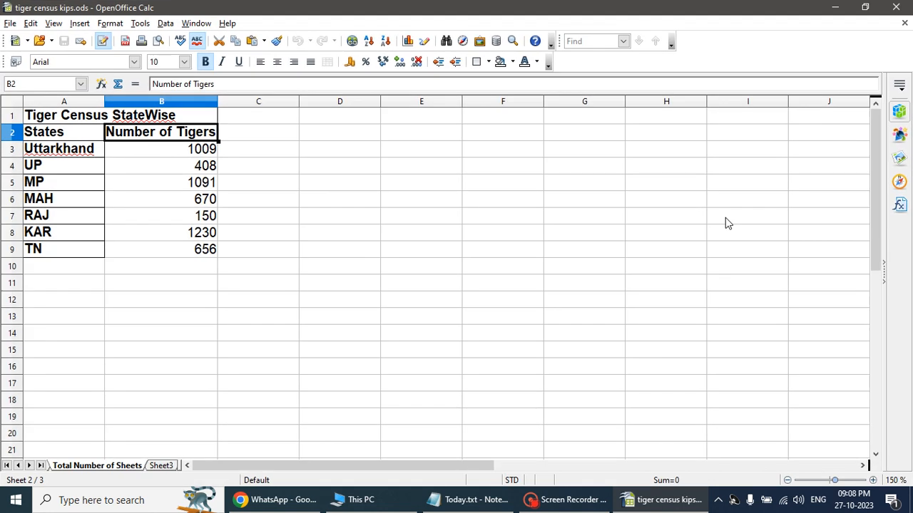
Go to the Tiger Census sheet and rename it A
{"action": "left_click", "coordinate": [20, 467]}
{"action": "left_click", "coordinate": [75, 467]}
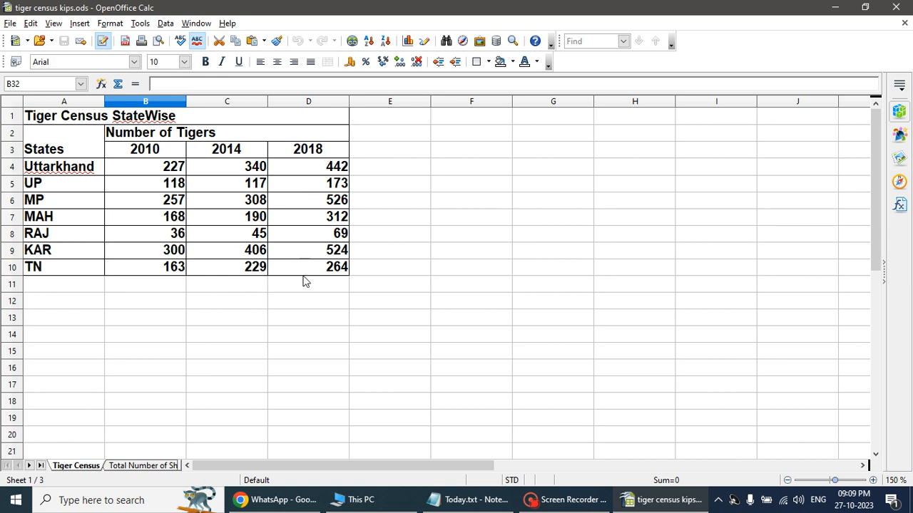
{"action": "right_click", "coordinate": [95, 468]}
{"action": "left_click", "coordinate": [142, 342]}
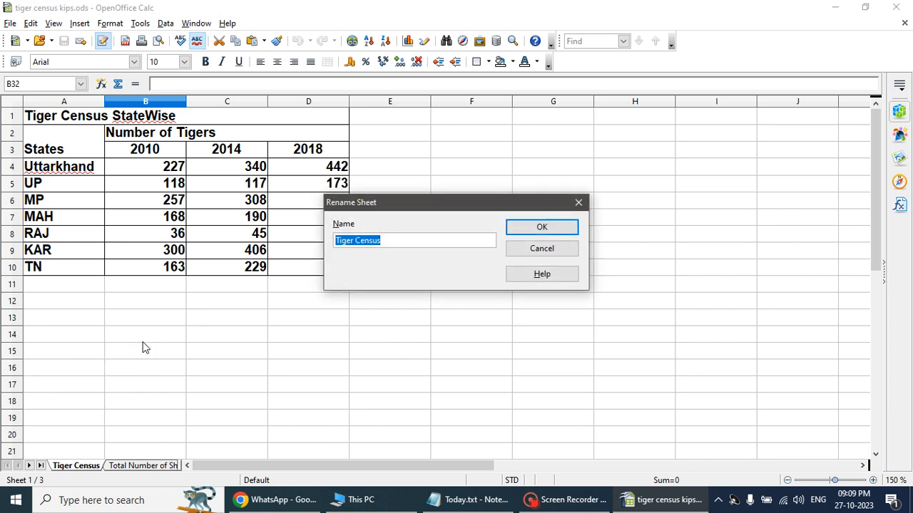
{"action": "type", "text": "A"}
{"action": "left_click", "coordinate": [537, 230]}
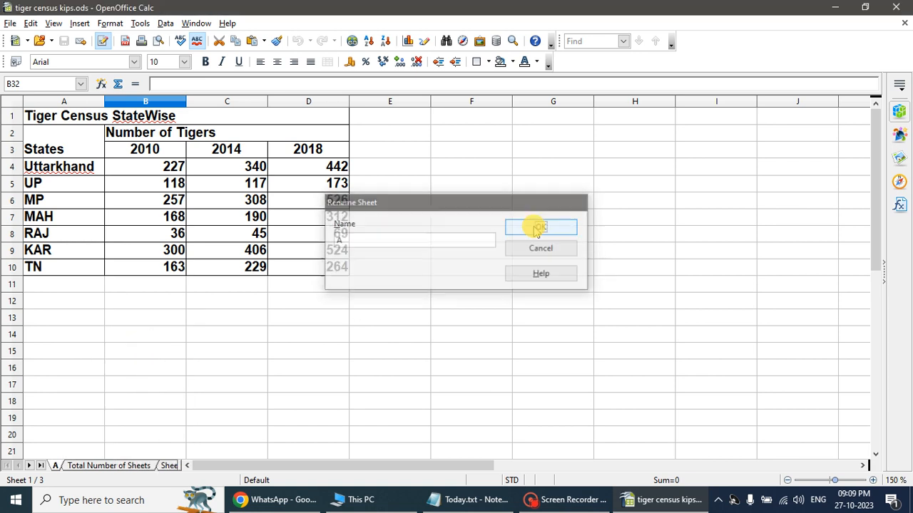
Delete the contents of cells B3:B9 under Number of Tigers on the Total Number of Sheets sheet
{"action": "left_click", "coordinate": [114, 465]}
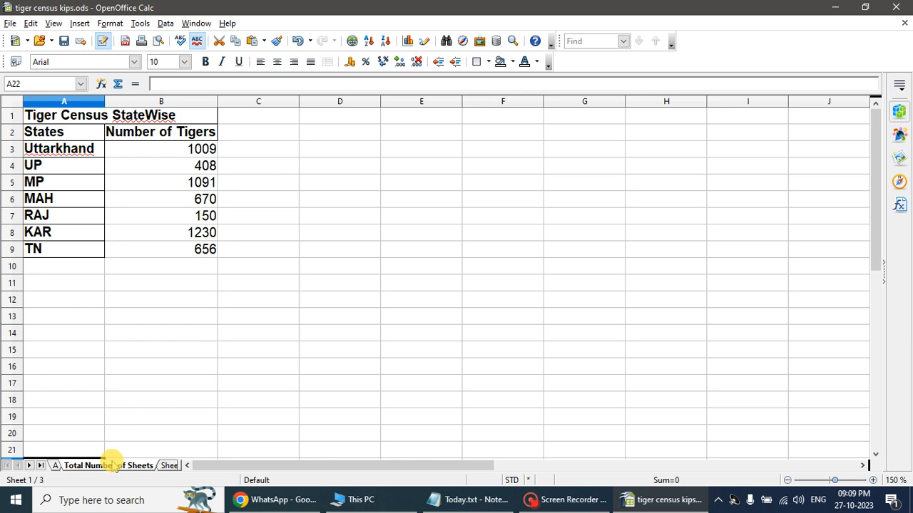
{"action": "left_click", "coordinate": [192, 150]}
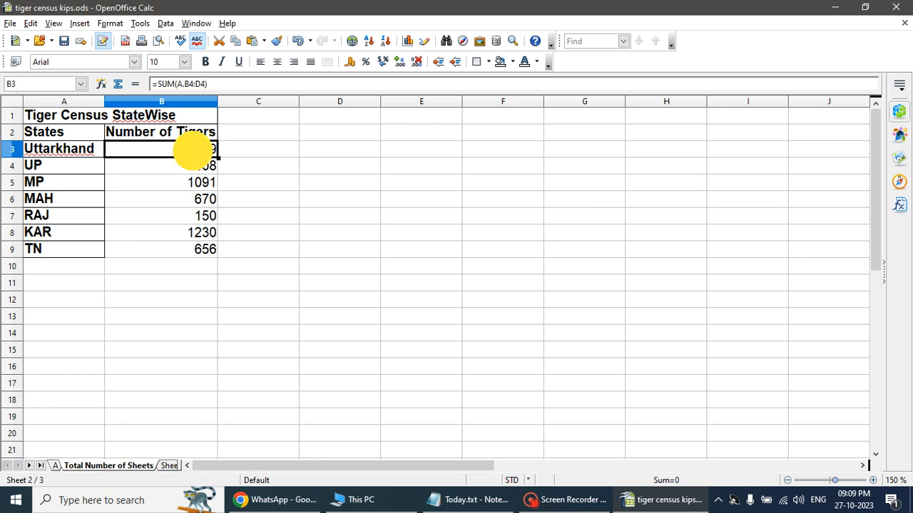
{"action": "left_click_drag", "start_coordinate": [192, 149], "coordinate": [215, 250]}
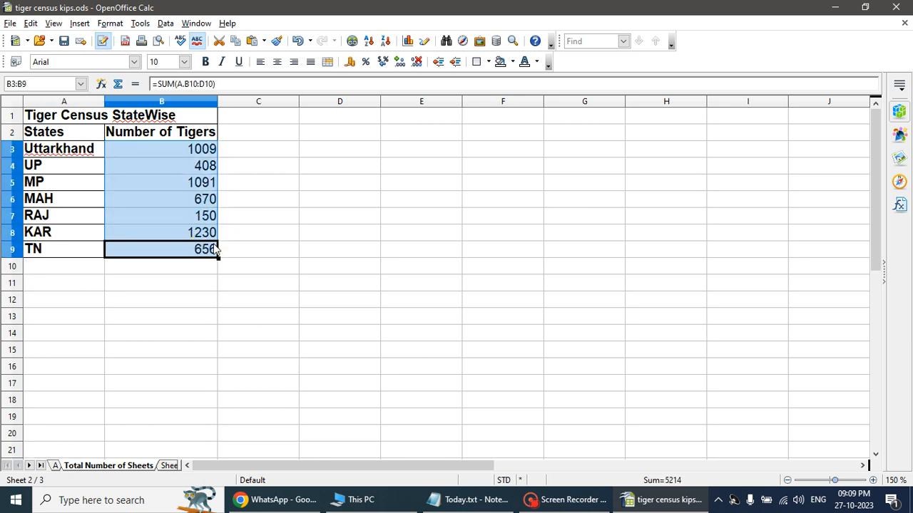
{"action": "key", "text": "BackSpace"}
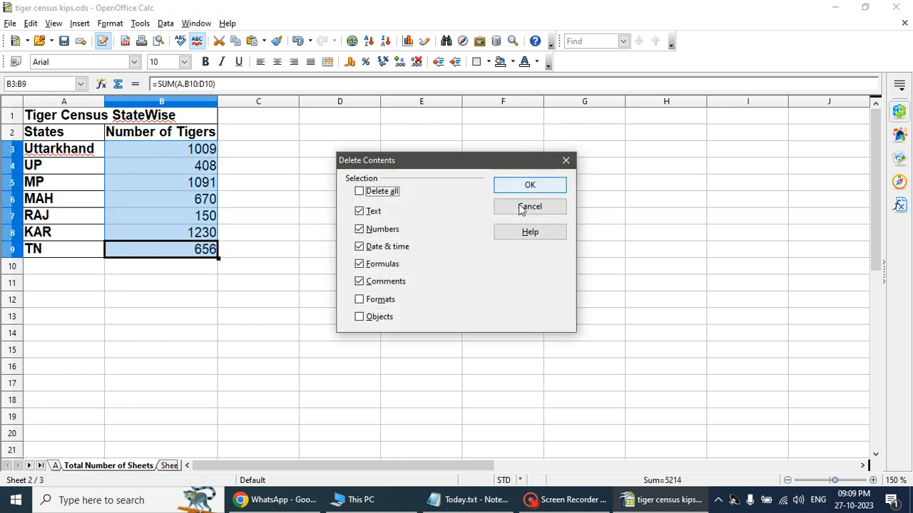
{"action": "left_click", "coordinate": [520, 186]}
{"action": "left_click", "coordinate": [245, 203]}
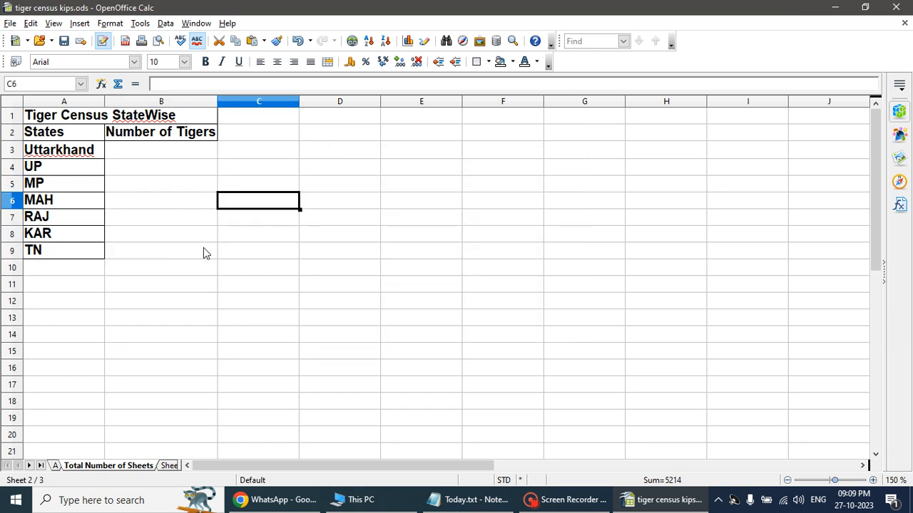
Rename the Total Number of Sheets sheet as B
{"action": "right_click", "coordinate": [126, 467]}
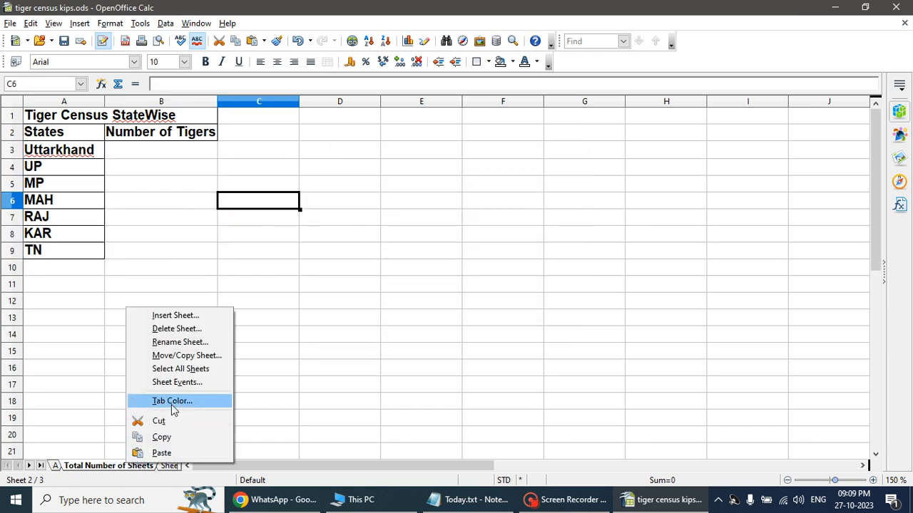
{"action": "left_click", "coordinate": [191, 344]}
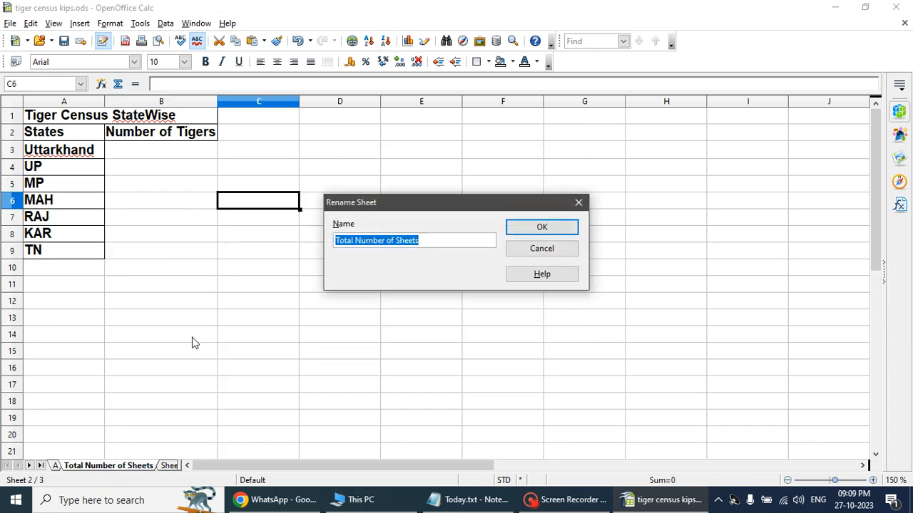
{"action": "type", "text": "B"}
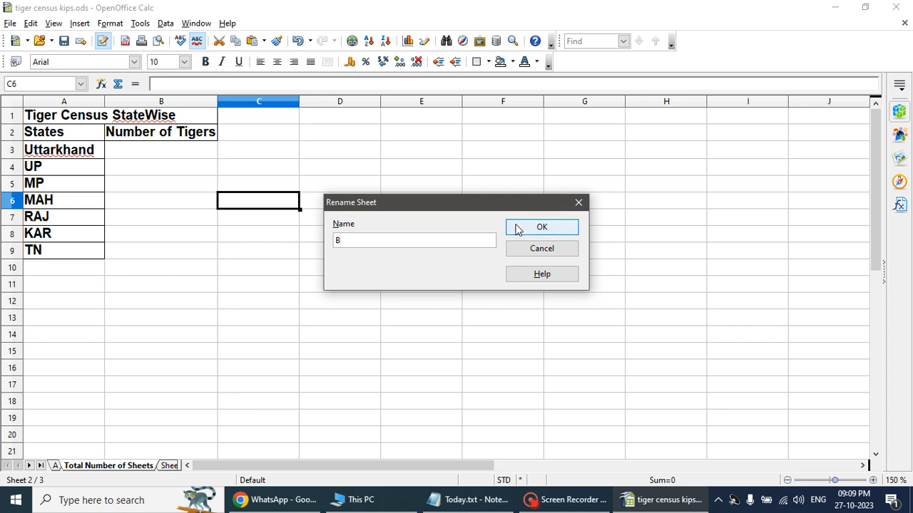
{"action": "left_click", "coordinate": [541, 227]}
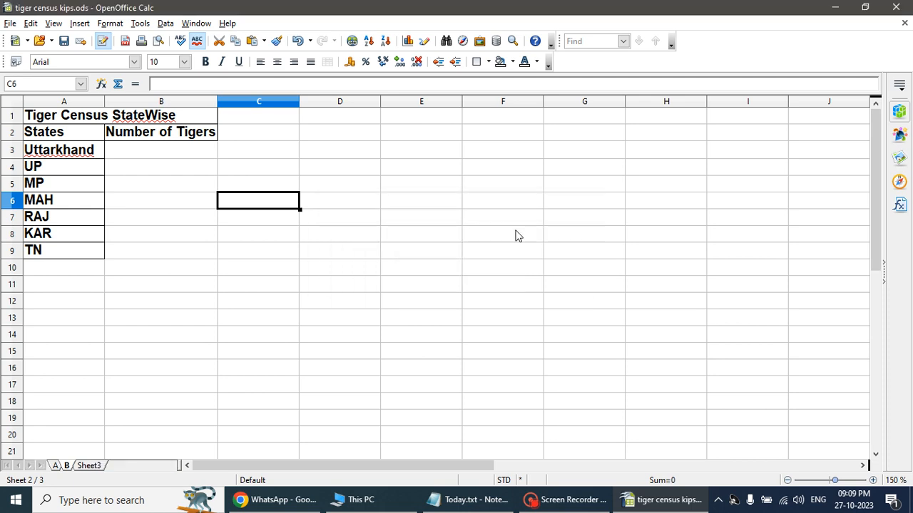
Compare the tables on sheets A and B, and check the topic list in Today.txt in Notepad
{"action": "left_click", "coordinate": [55, 467]}
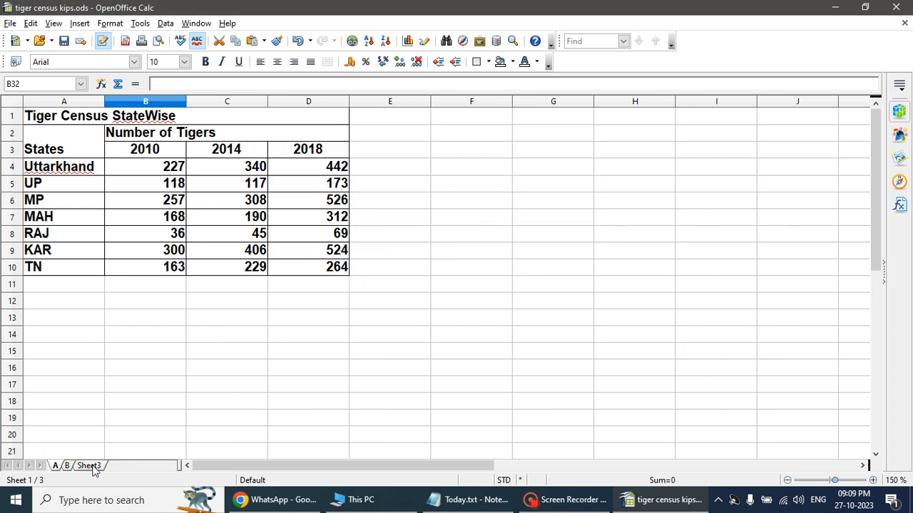
{"action": "left_click", "coordinate": [68, 468]}
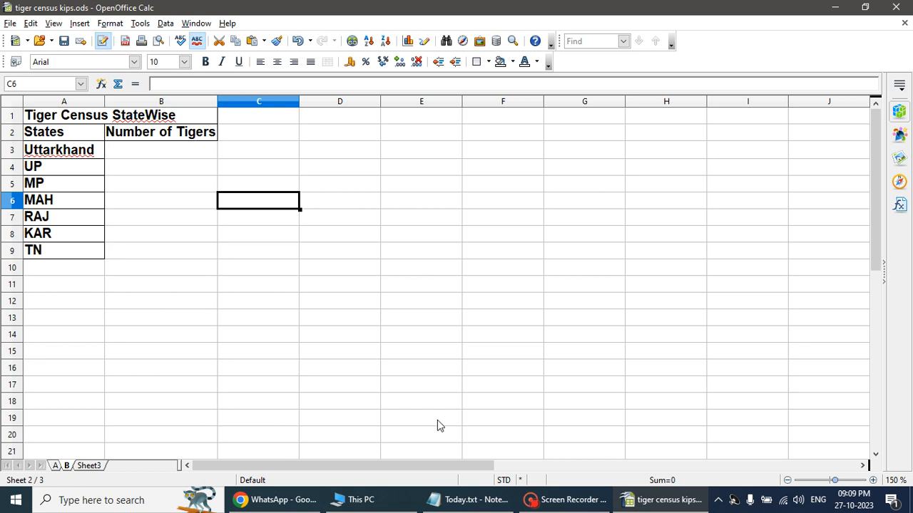
{"action": "left_click", "coordinate": [472, 502]}
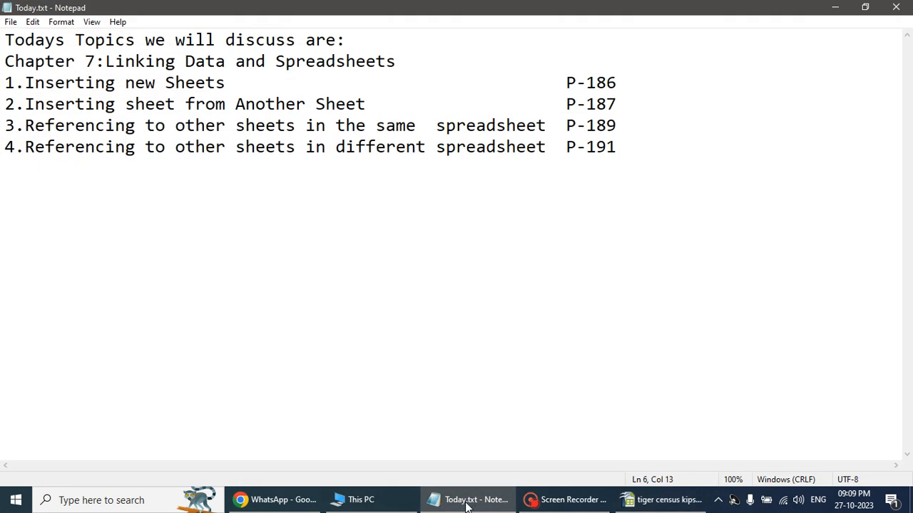
{"action": "left_click", "coordinate": [468, 504]}
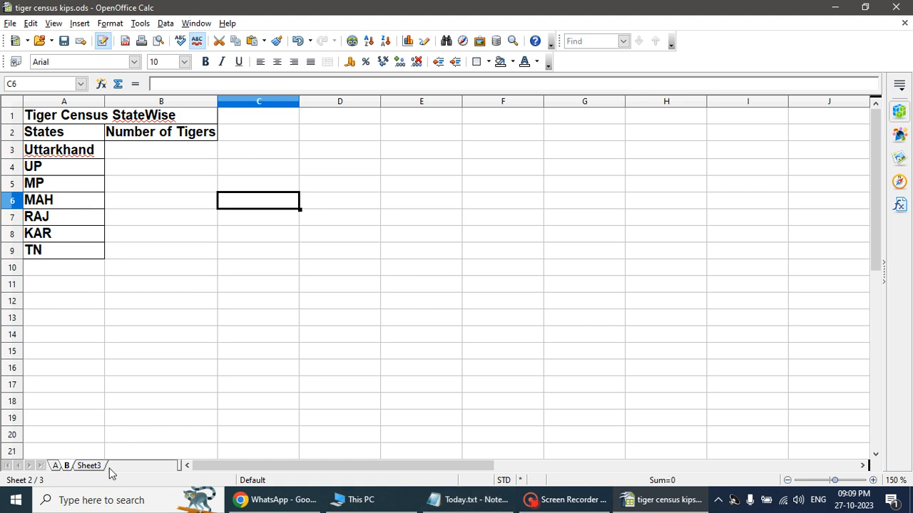
{"action": "left_click", "coordinate": [55, 467]}
{"action": "left_click", "coordinate": [67, 466]}
Enter =SUM(A.B4:D4) in cell B3 of sheet B, picking the Uttarkhand figures for 2010 to 2018 on sheet A
{"action": "left_click", "coordinate": [161, 156]}
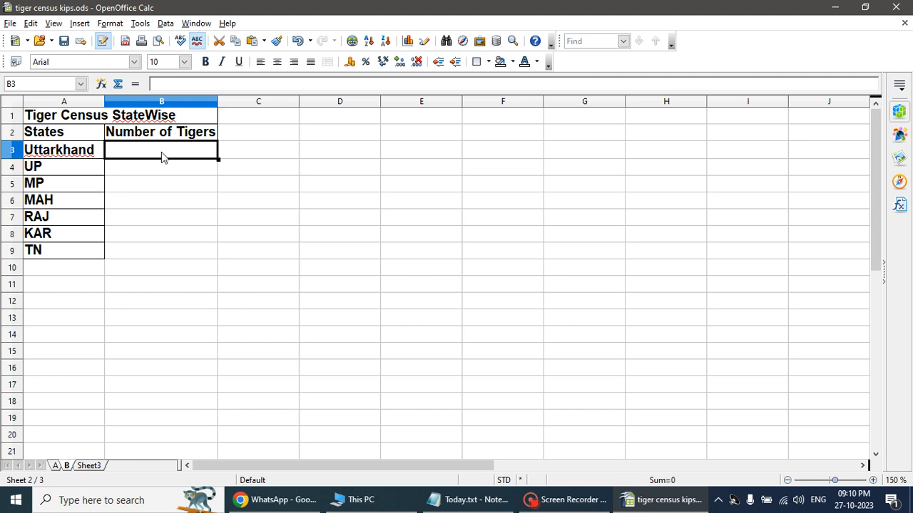
{"action": "type", "text": "=S"}
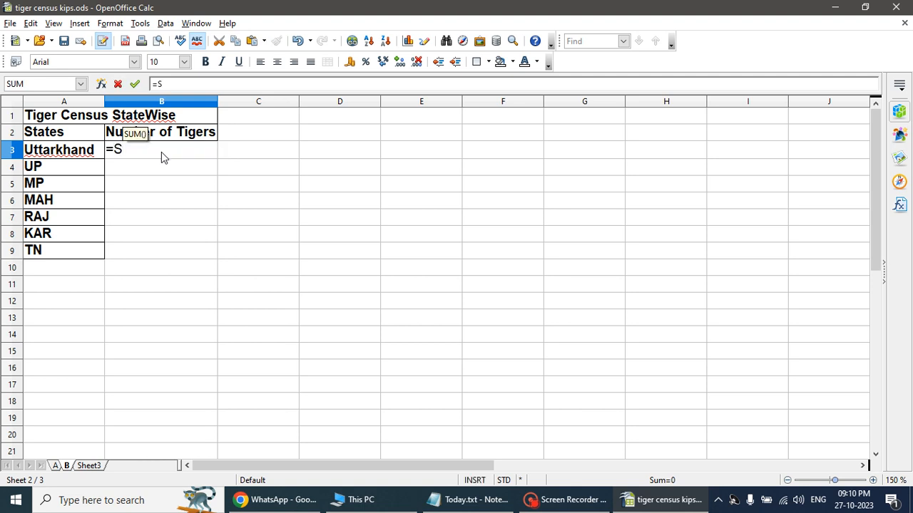
{"action": "type", "text": "UM"}
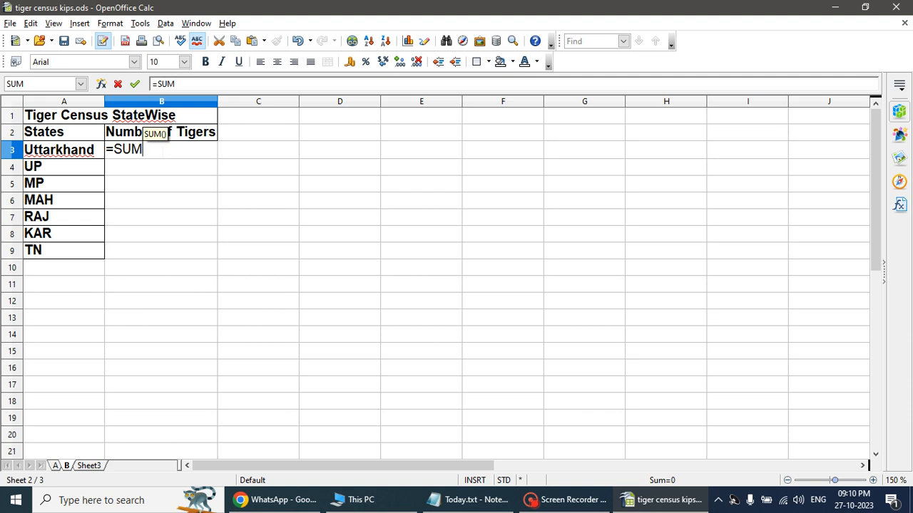
{"action": "type", "text": "("}
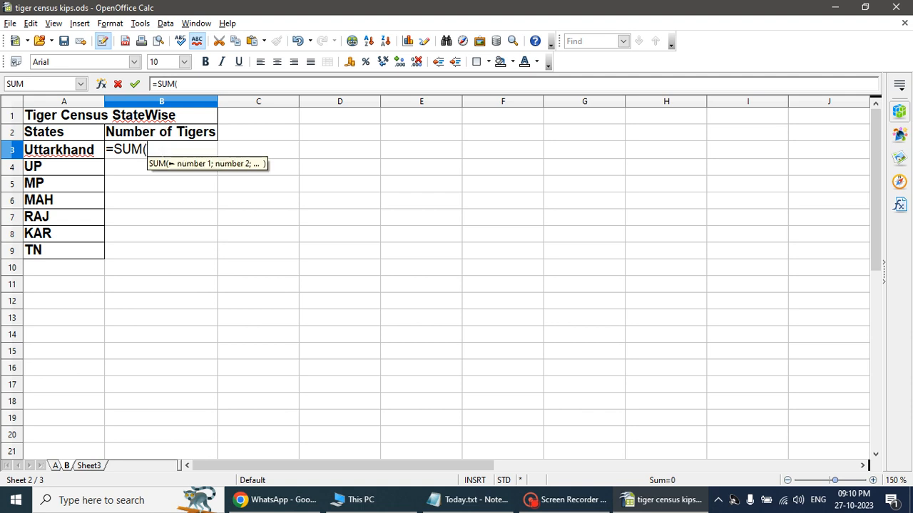
{"action": "left_click", "coordinate": [54, 467]}
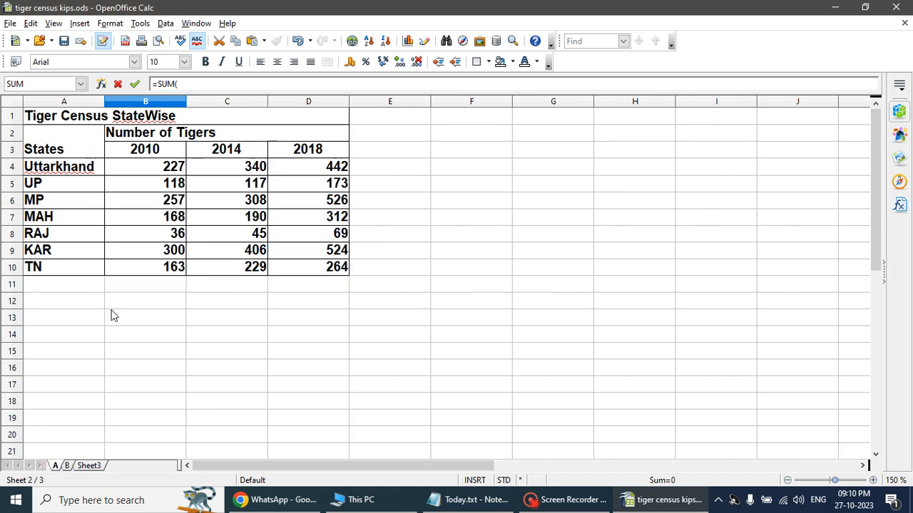
{"action": "left_click", "coordinate": [143, 170]}
{"action": "left_click_drag", "start_coordinate": [141, 168], "coordinate": [309, 178]}
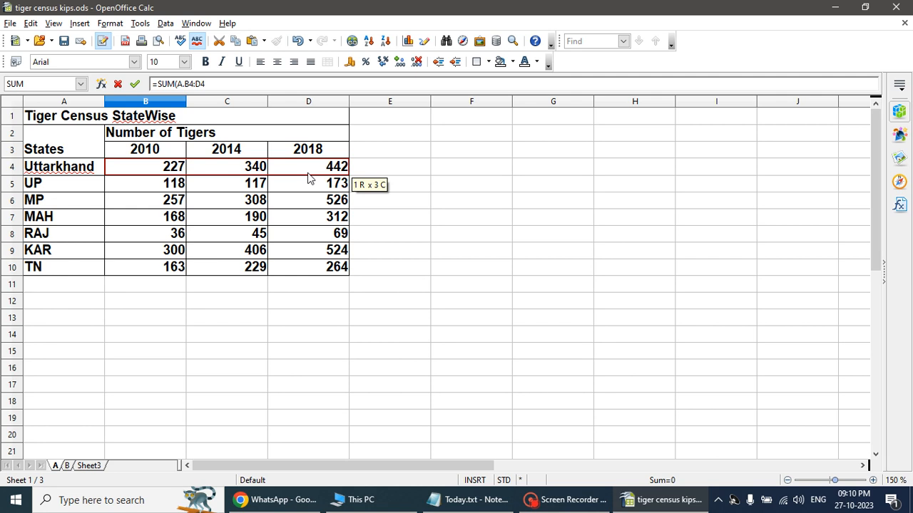
{"action": "left_click", "coordinate": [69, 466]}
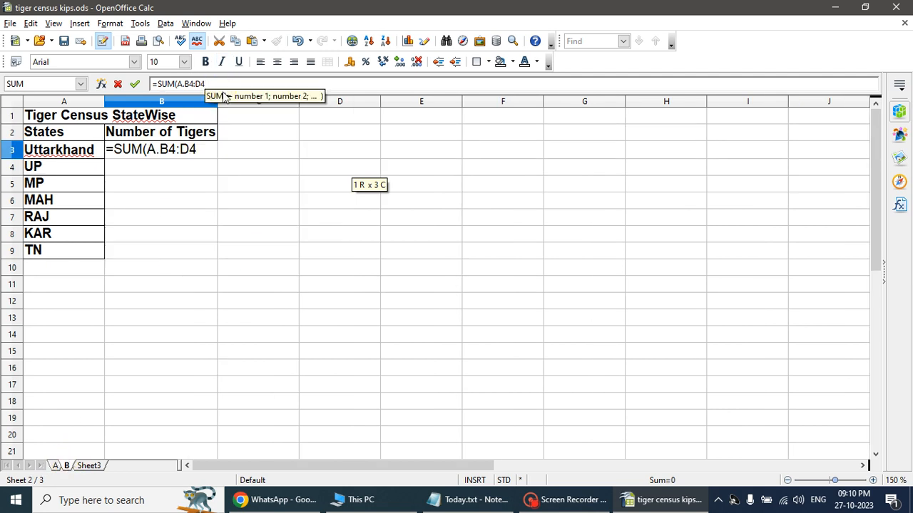
{"action": "type", "text": ")"}
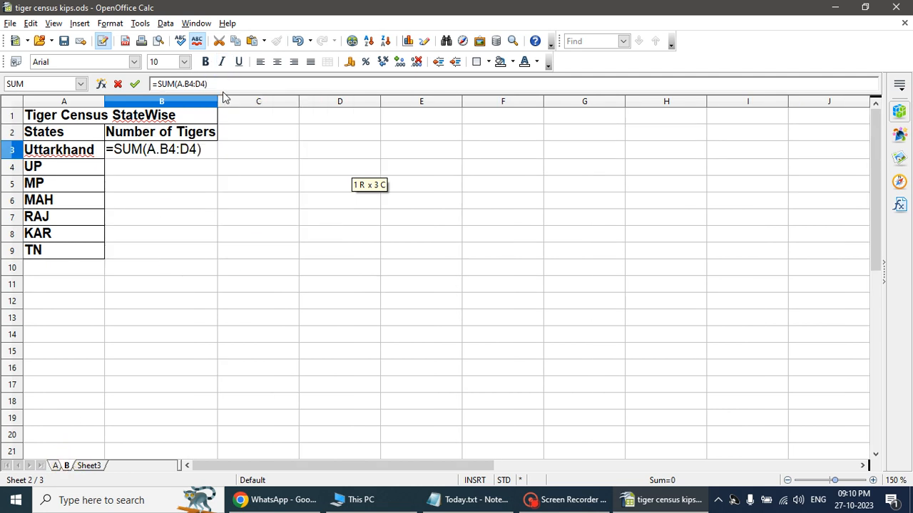
{"action": "key", "text": "Return"}
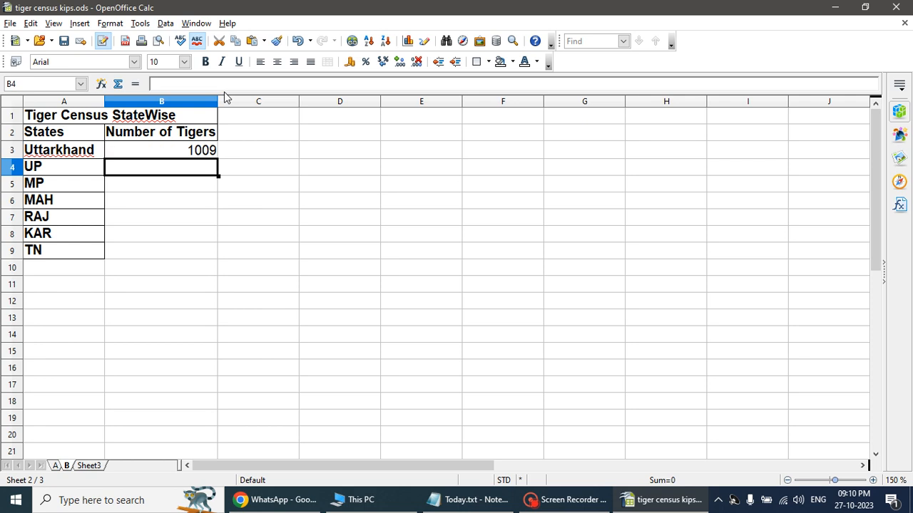
Fill the Uttarkhand formula down from B3 to B9, and delete the contents of B3:B9
{"action": "left_click", "coordinate": [189, 148]}
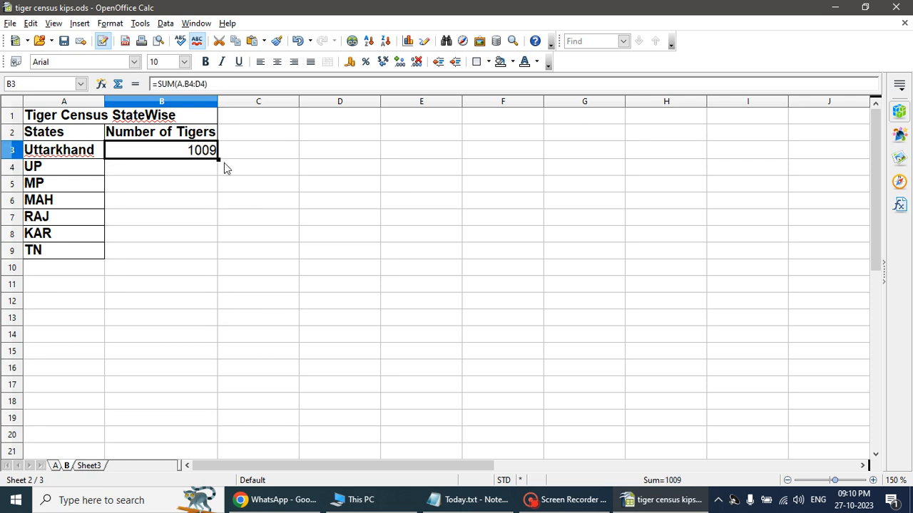
{"action": "left_click_drag", "start_coordinate": [218, 159], "coordinate": [219, 260]}
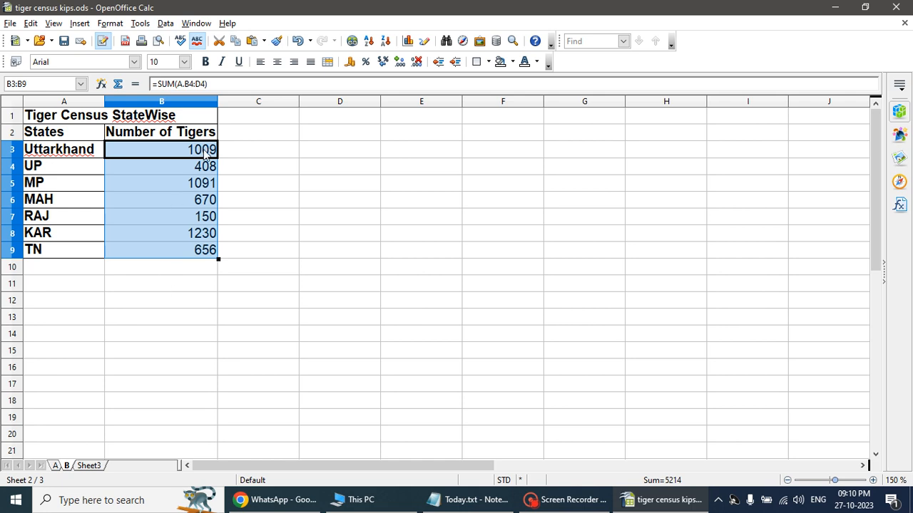
{"action": "key", "text": "Delete"}
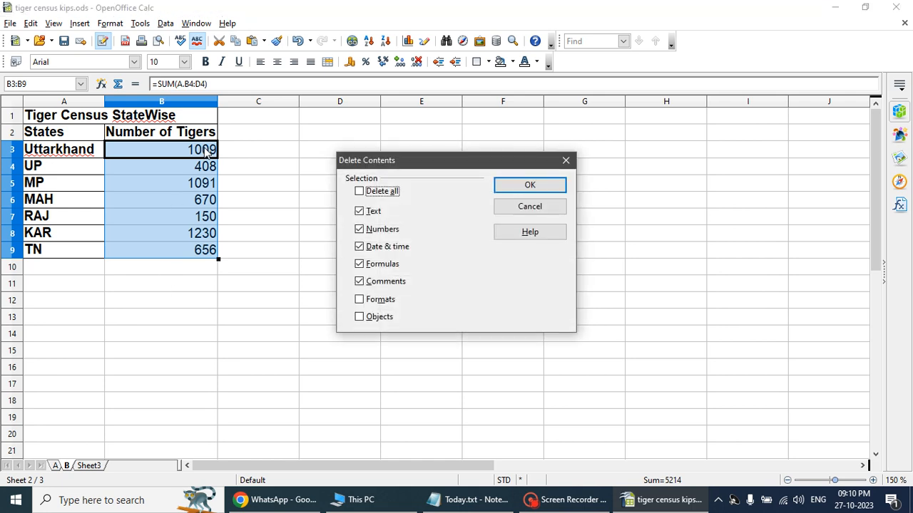
{"action": "left_click", "coordinate": [529, 186]}
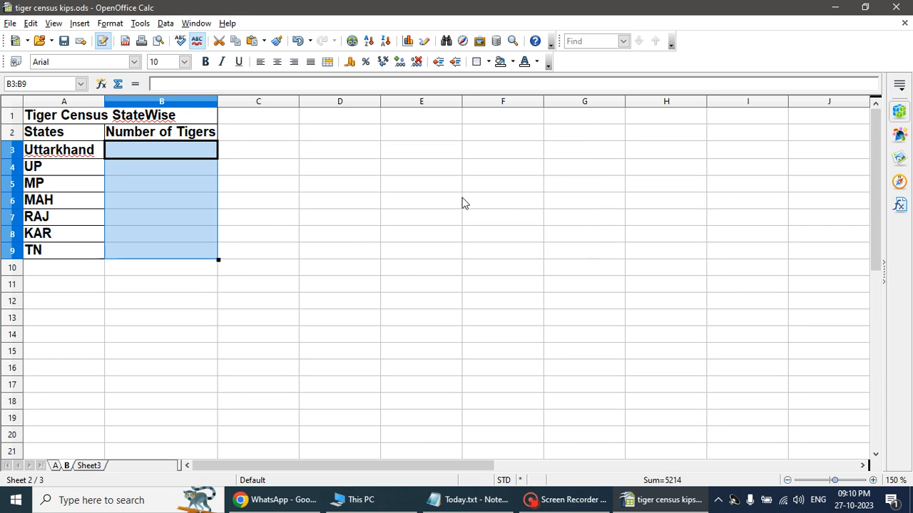
Enter the formula =SUM('A'.B4;D4) in cell B3 of sheet B with the sheet reference written manually, and reselect B3
{"action": "type", "text": "="}
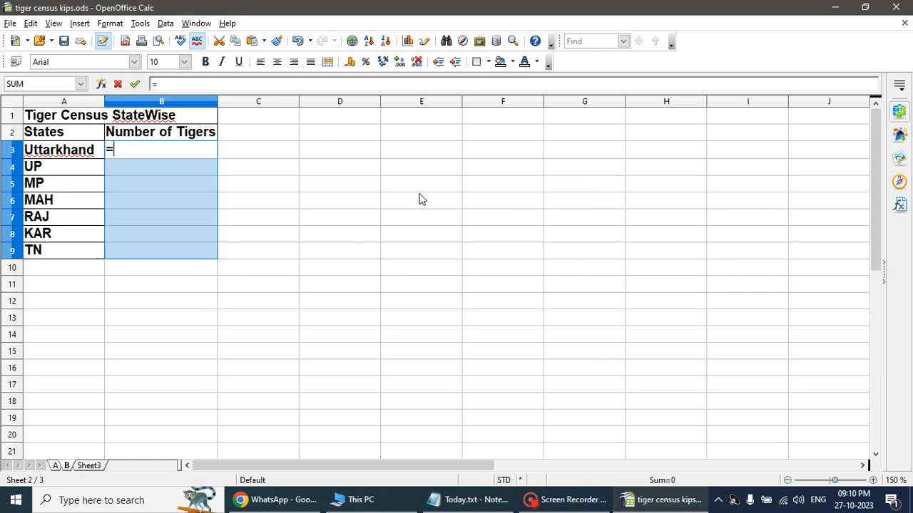
{"action": "type", "text": "SU"}
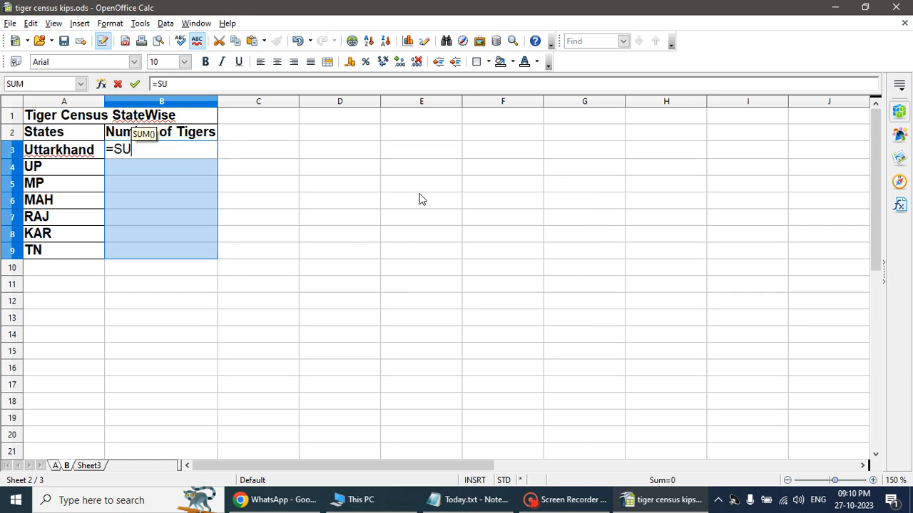
{"action": "type", "text": "M("}
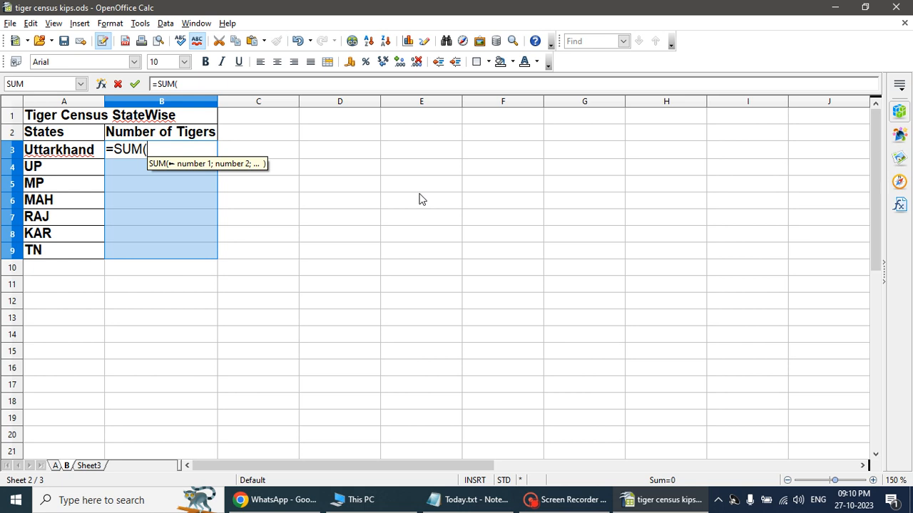
{"action": "type", "text": "'"}
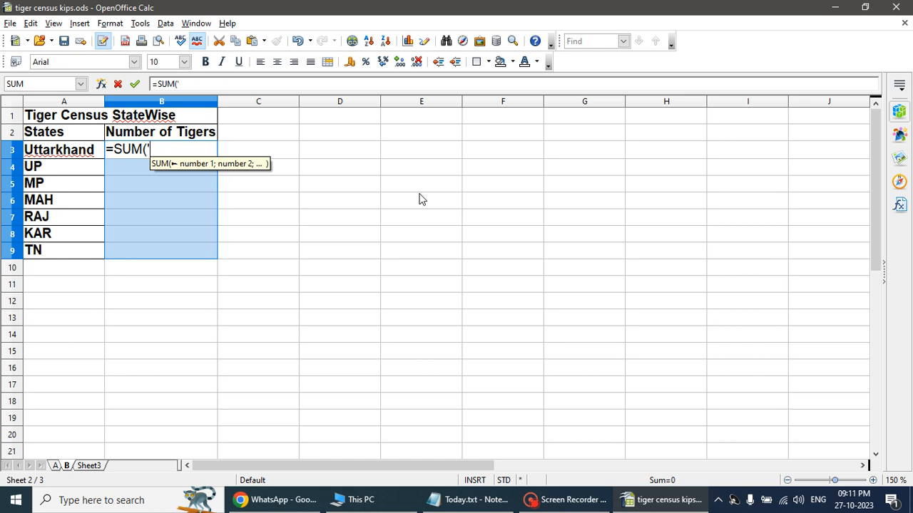
{"action": "type", "text": "A"}
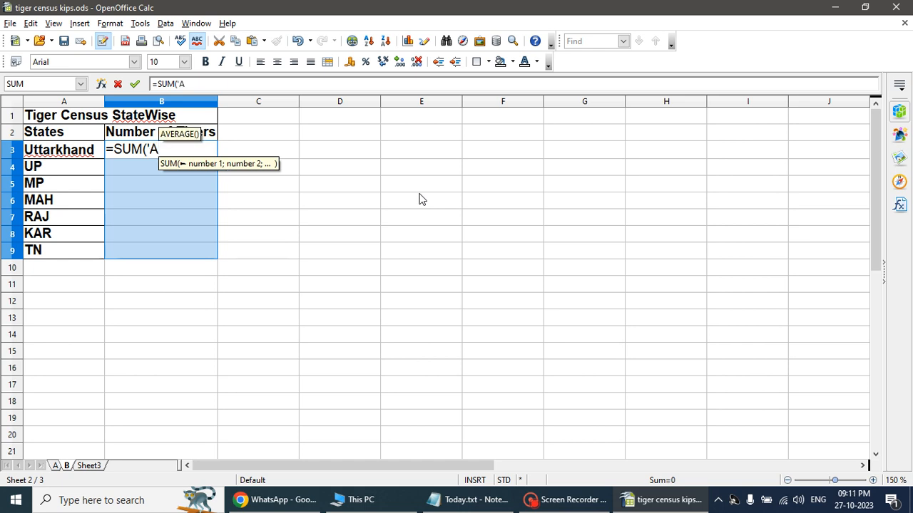
{"action": "type", "text": "'"}
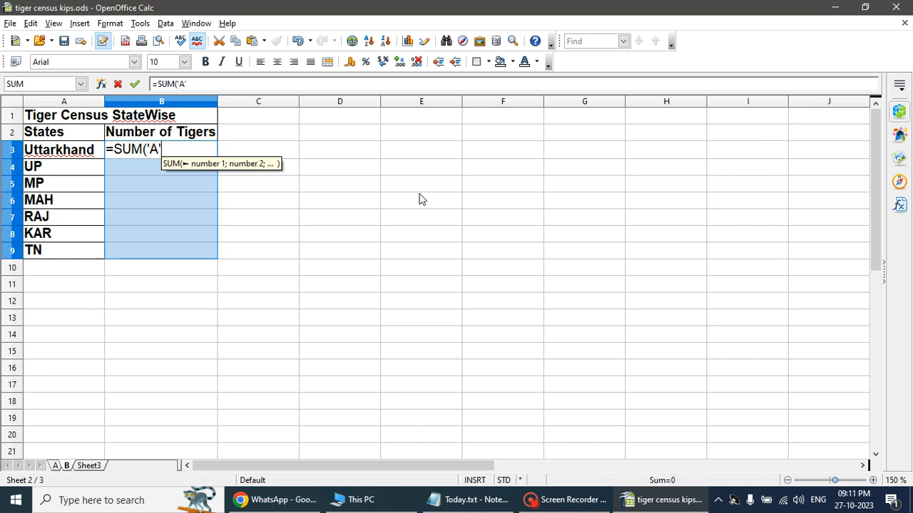
{"action": "type", "text": "."}
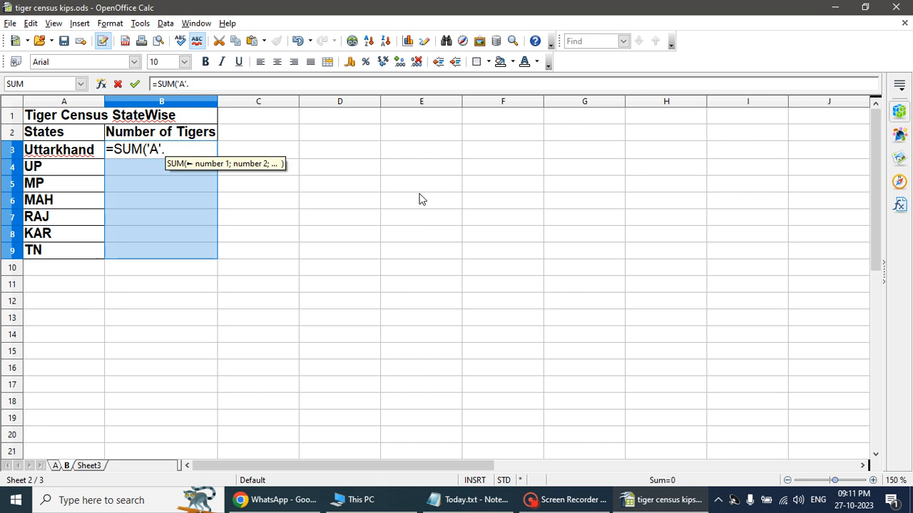
{"action": "left_click", "coordinate": [57, 465]}
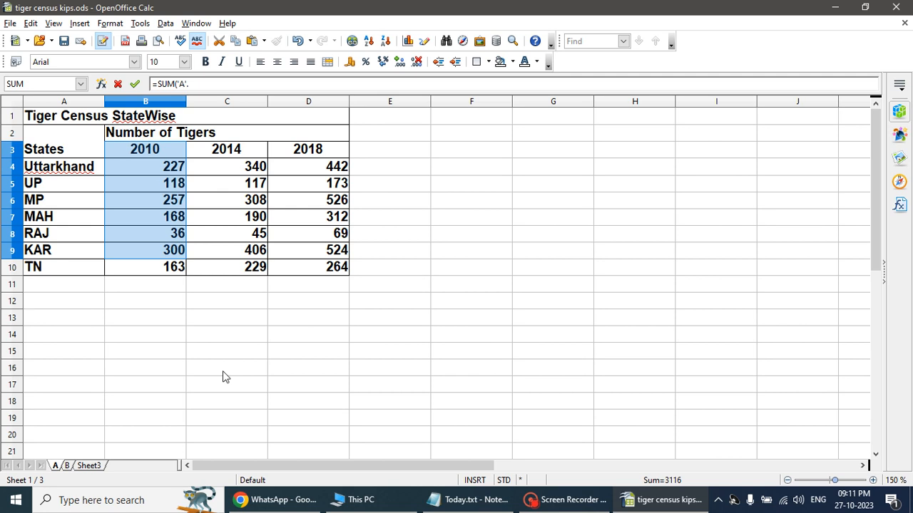
{"action": "left_click", "coordinate": [66, 466]}
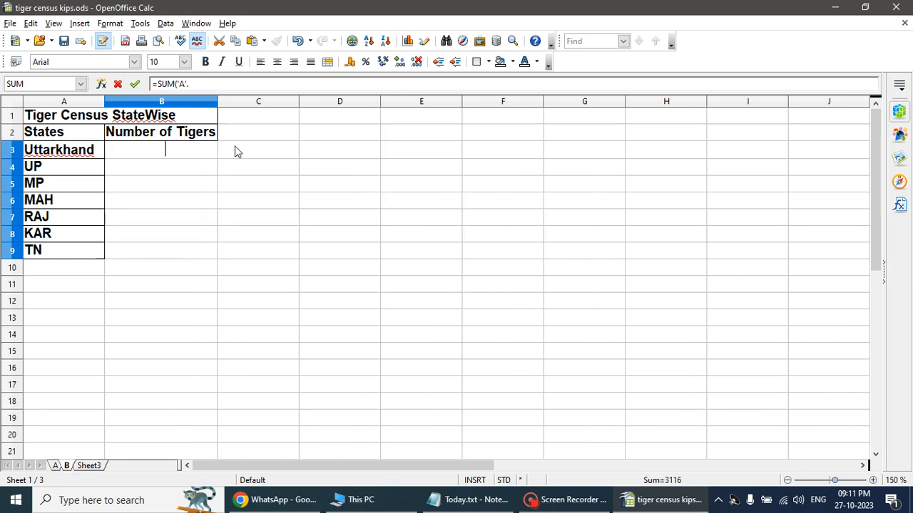
{"action": "left_click", "coordinate": [202, 218]}
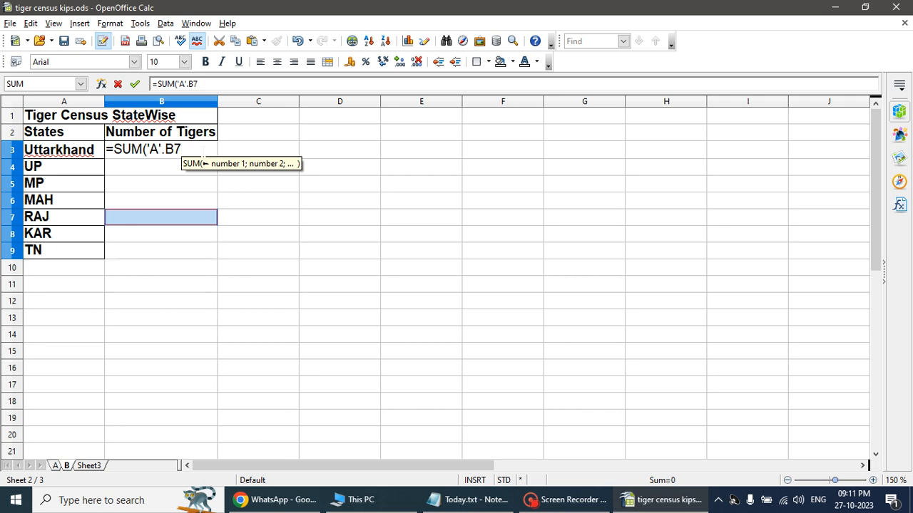
{"action": "key", "text": "BackSpace"}
{"action": "type", "text": "4;"}
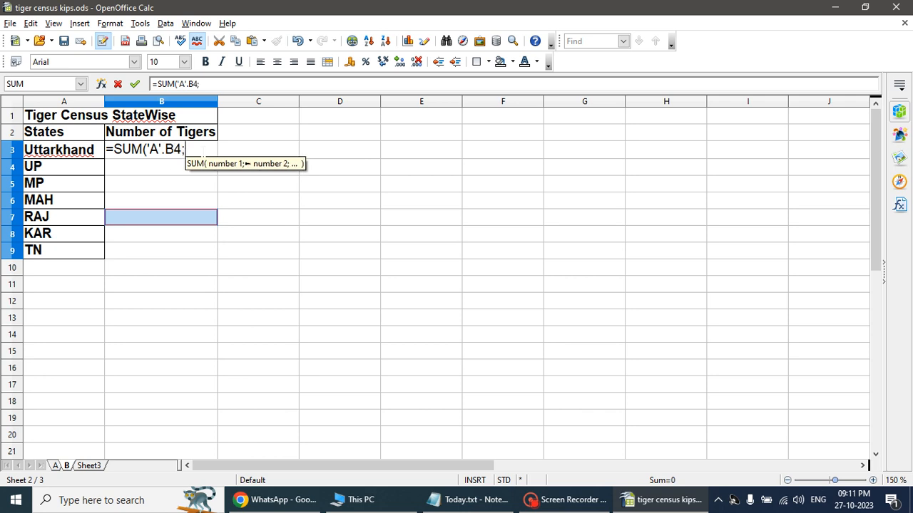
{"action": "type", "text": "D4"}
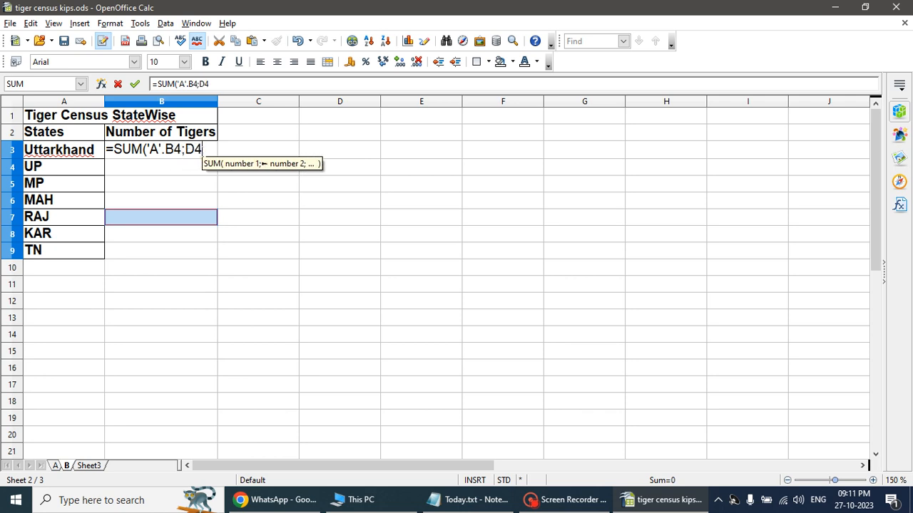
{"action": "type", "text": ")"}
{"action": "key", "text": "Return"}
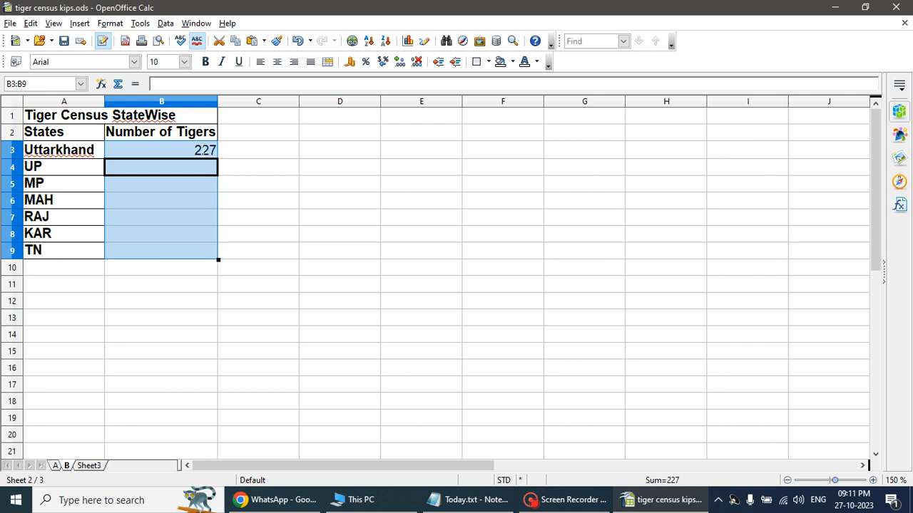
{"action": "left_click", "coordinate": [187, 147]}
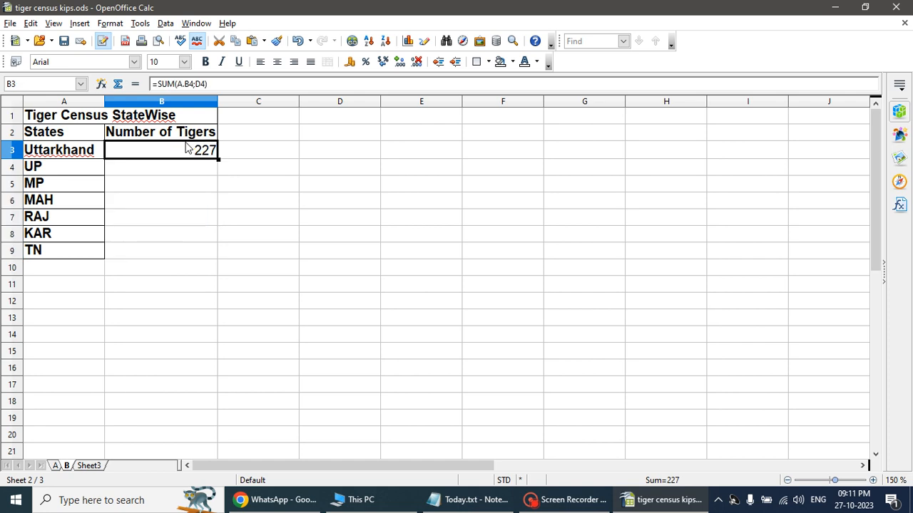
Check the figures on sheet A, and try the manually written formula =SUM('A',B4:D4) in cell B3 of sheet B
{"action": "left_click", "coordinate": [54, 465]}
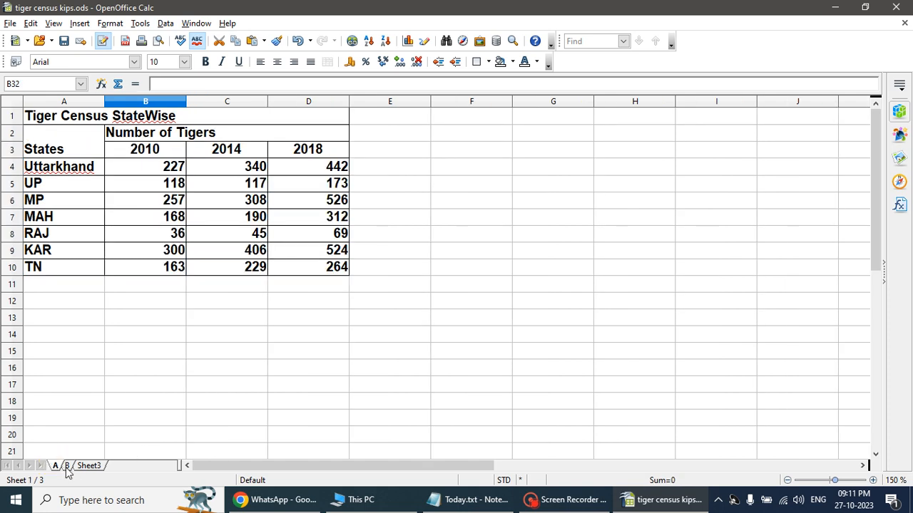
{"action": "left_click", "coordinate": [66, 466]}
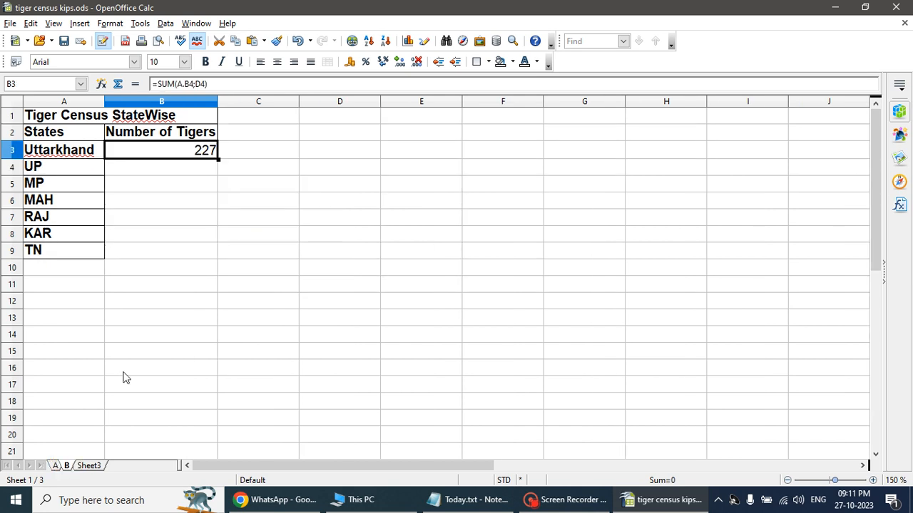
{"action": "left_click", "coordinate": [180, 150]}
{"action": "type", "text": "="}
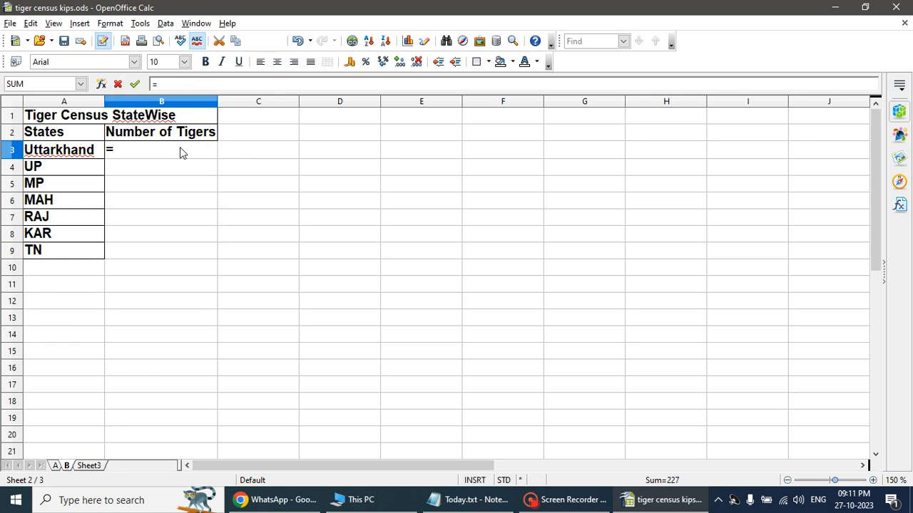
{"action": "type", "text": "SUM"}
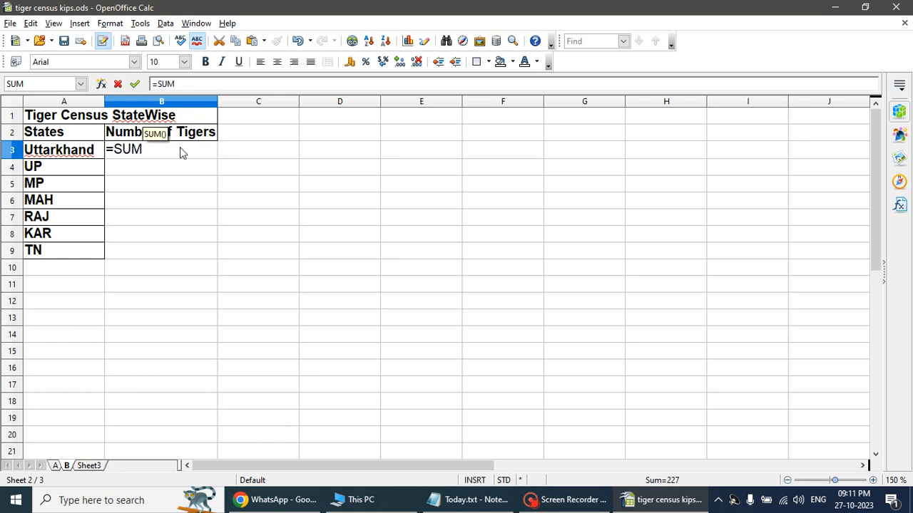
{"action": "type", "text": "9"}
{"action": "key", "text": "BackSpace"}
{"action": "type", "text": "("}
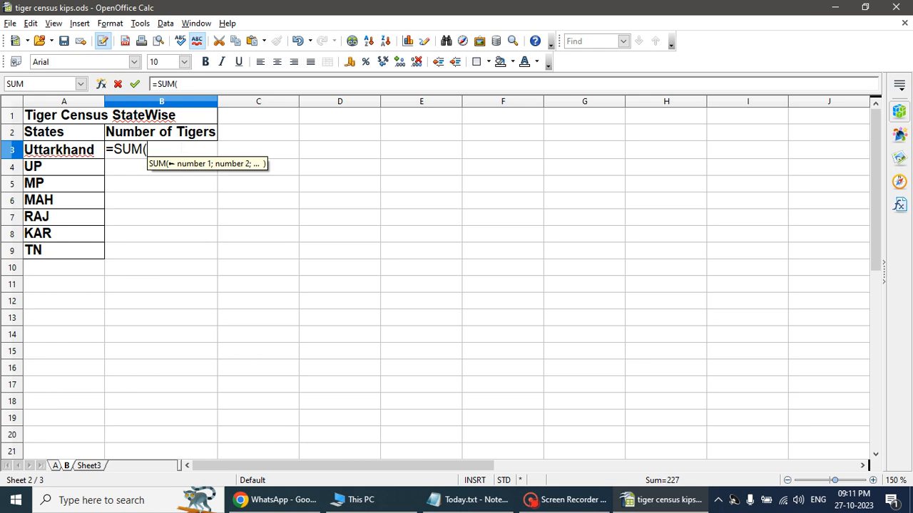
{"action": "type", "text": "'a"}
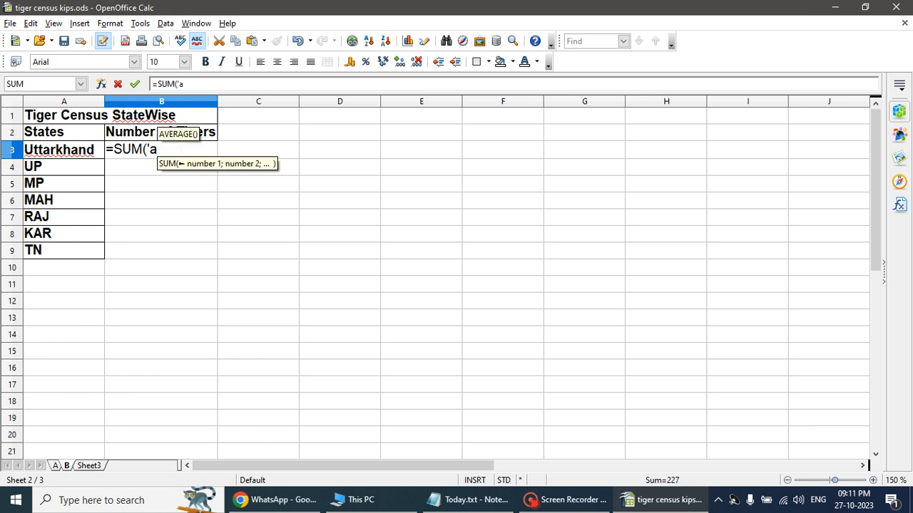
{"action": "key", "text": "BackSpace"}
{"action": "type", "text": "A'"}
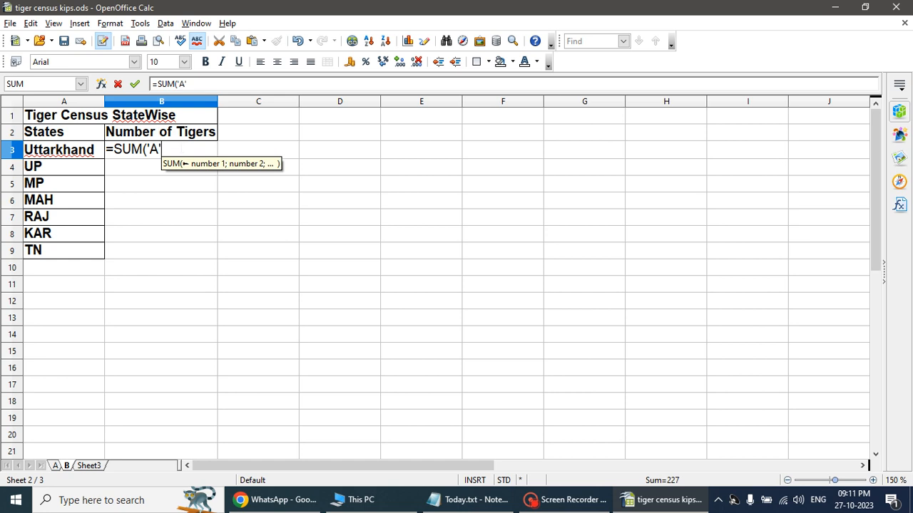
{"action": "type", "text": ","}
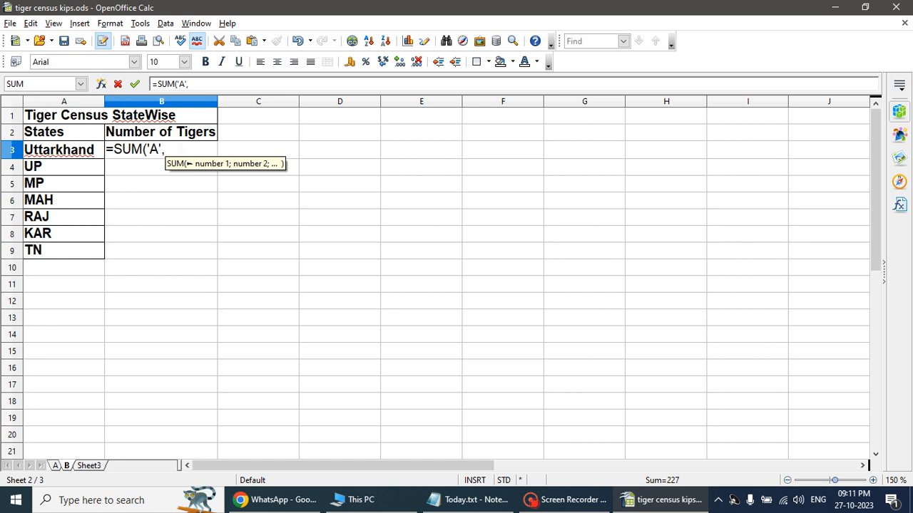
{"action": "type", "text": "B"}
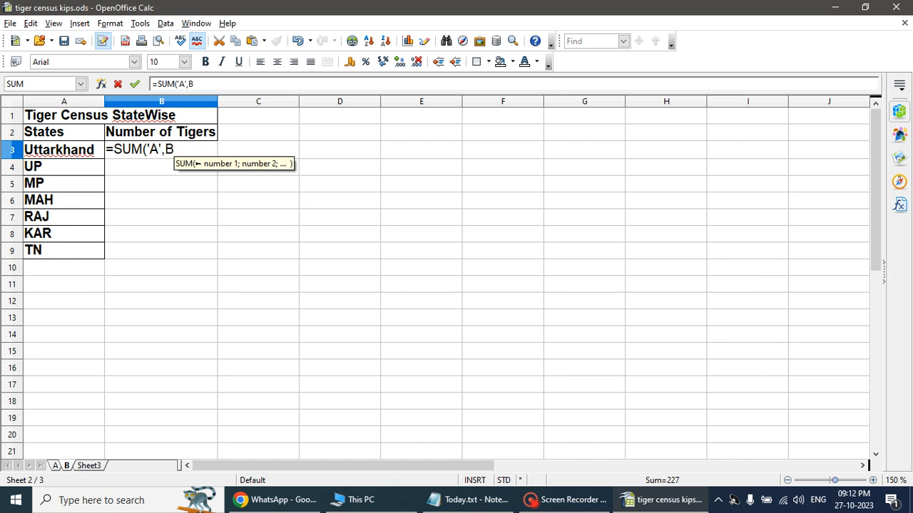
{"action": "type", "text": "4:D4)"}
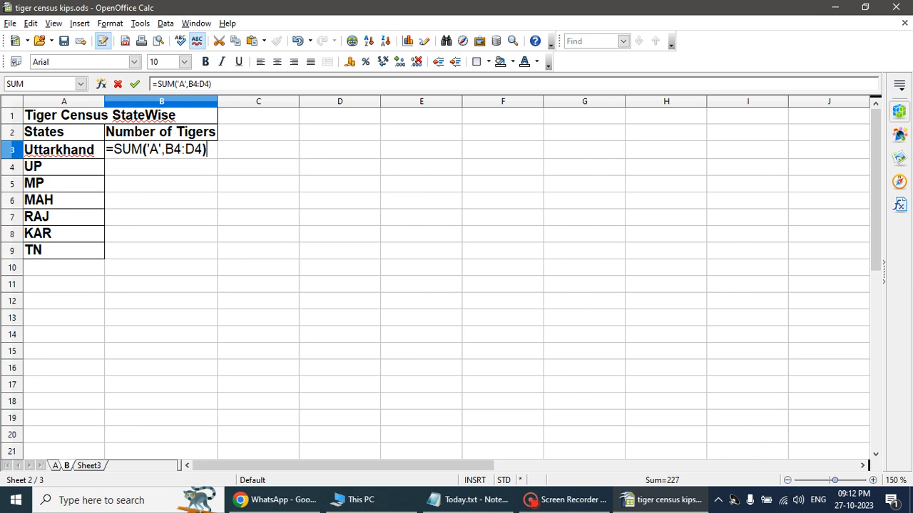
{"action": "key", "text": "Return"}
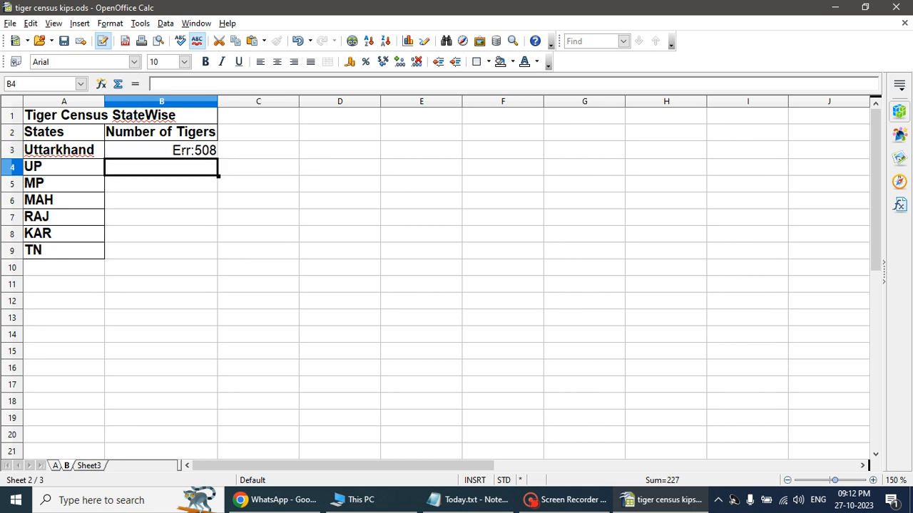
Delete the contents of cell B3 on sheet B, keeping its formatting
{"action": "left_click", "coordinate": [162, 151]}
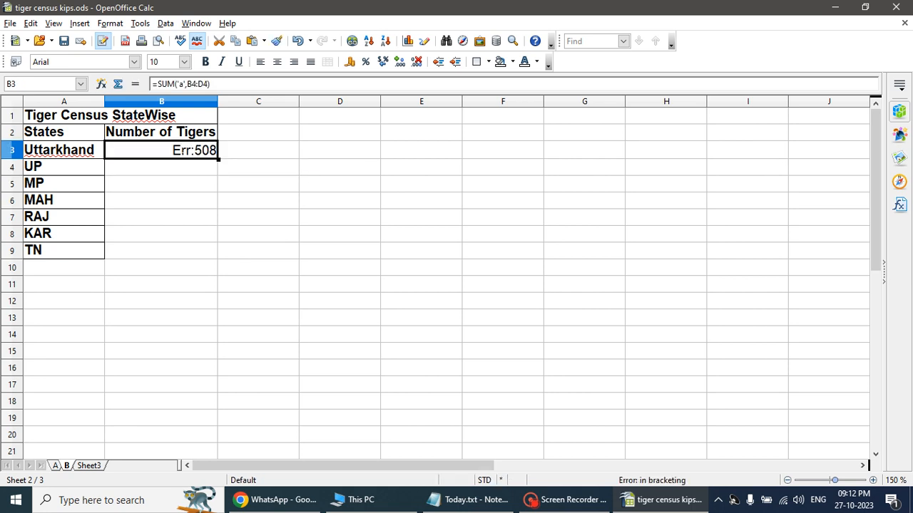
{"action": "key", "text": "Delete"}
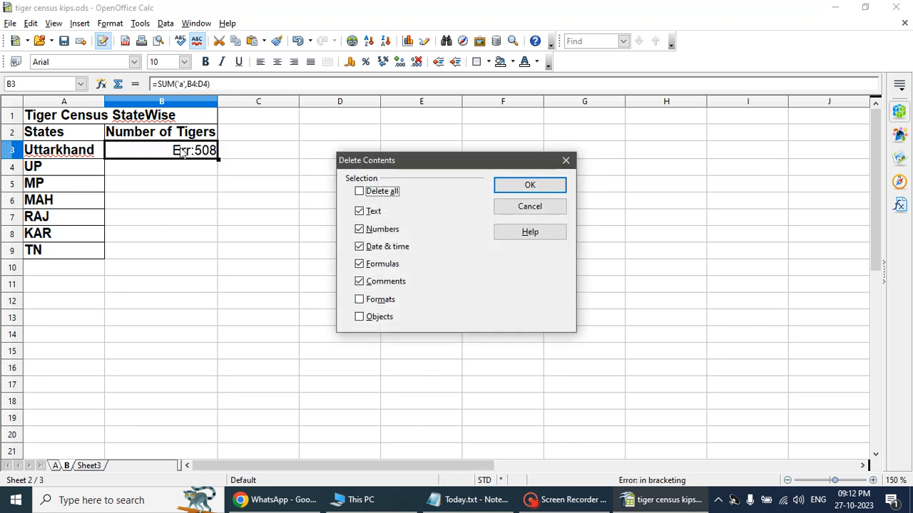
{"action": "left_click", "coordinate": [530, 187]}
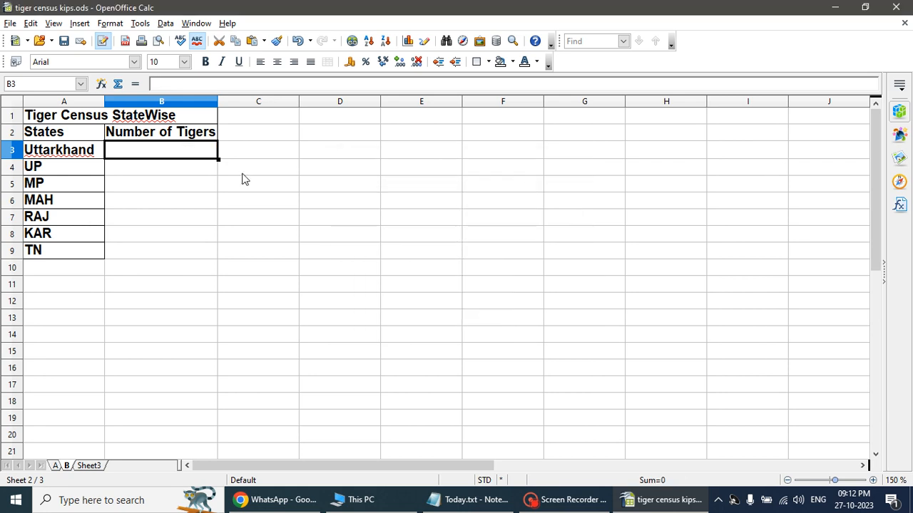
Enter =SUM(A.B4:D4) in cell B3 of sheet B, picking the Uttarkhand figures for 2010 to 2018 on sheet A
{"action": "left_click", "coordinate": [55, 465]}
{"action": "left_click", "coordinate": [160, 167]}
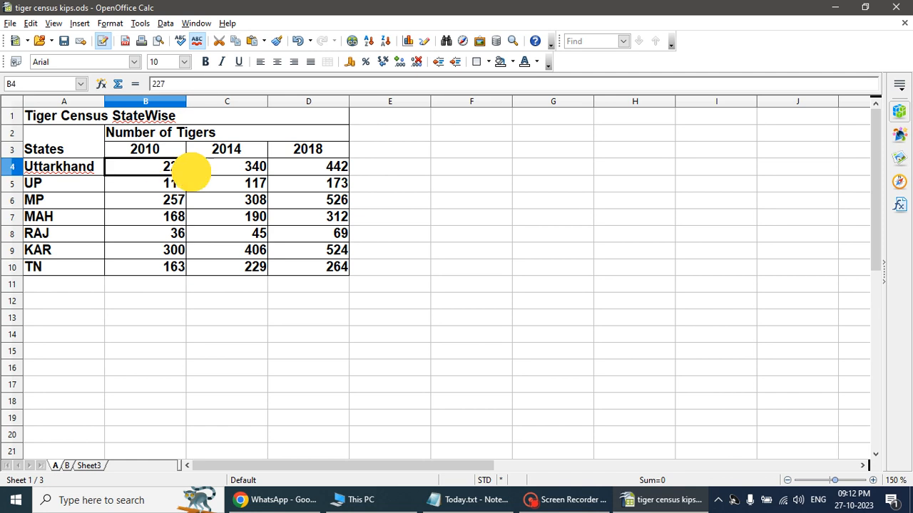
{"action": "left_click_drag", "start_coordinate": [191, 171], "coordinate": [298, 168]}
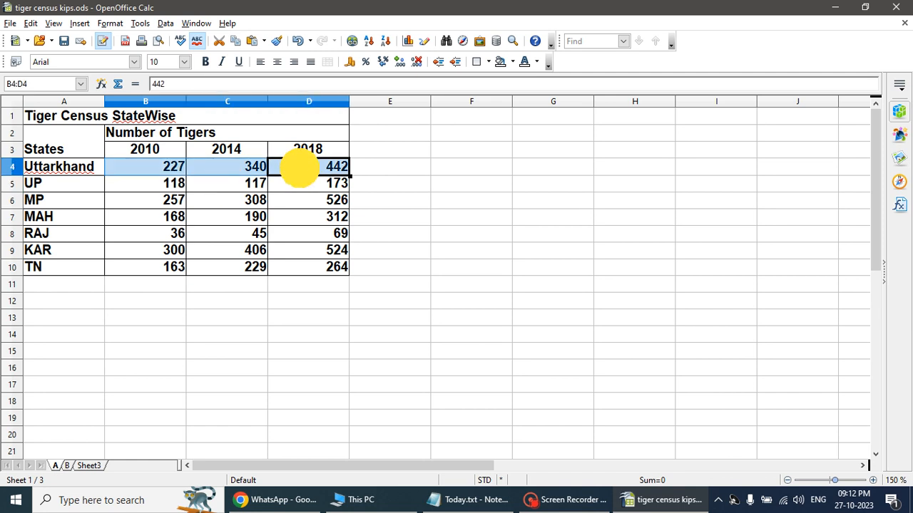
{"action": "left_click", "coordinate": [66, 465]}
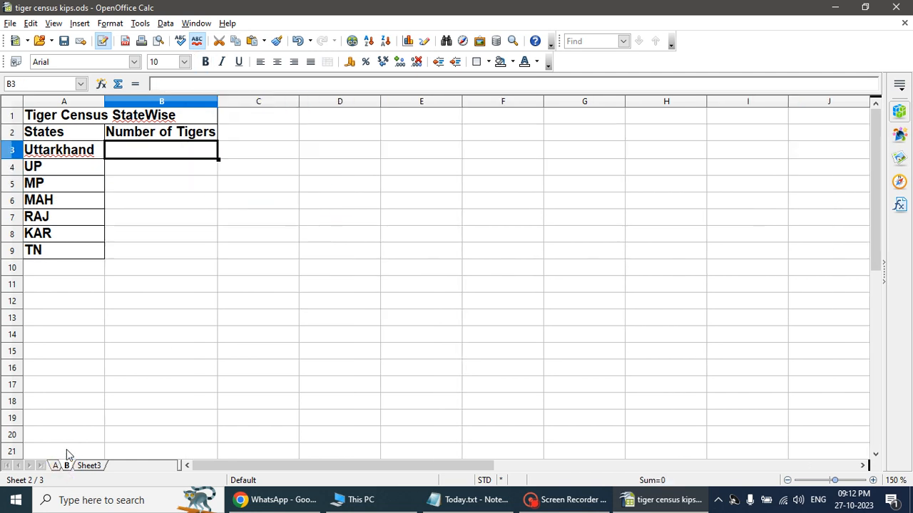
{"action": "type", "text": "=SUM"}
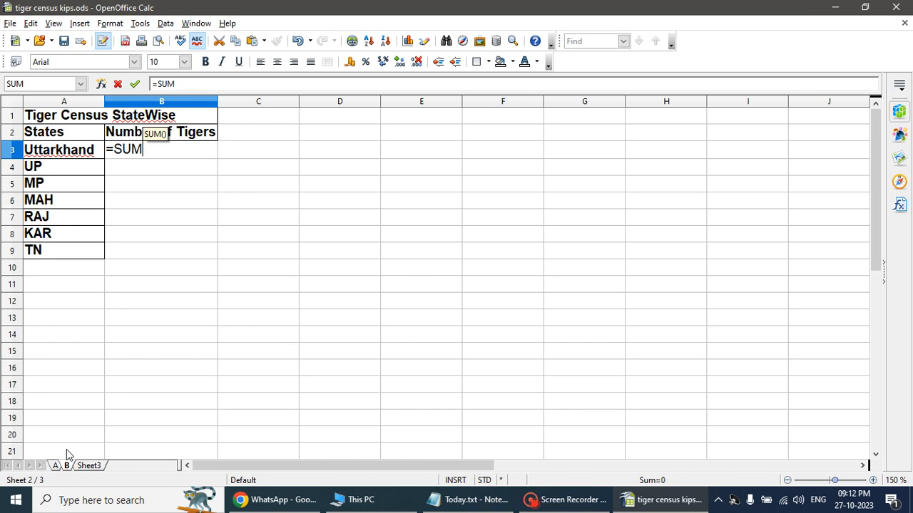
{"action": "type", "text": "("}
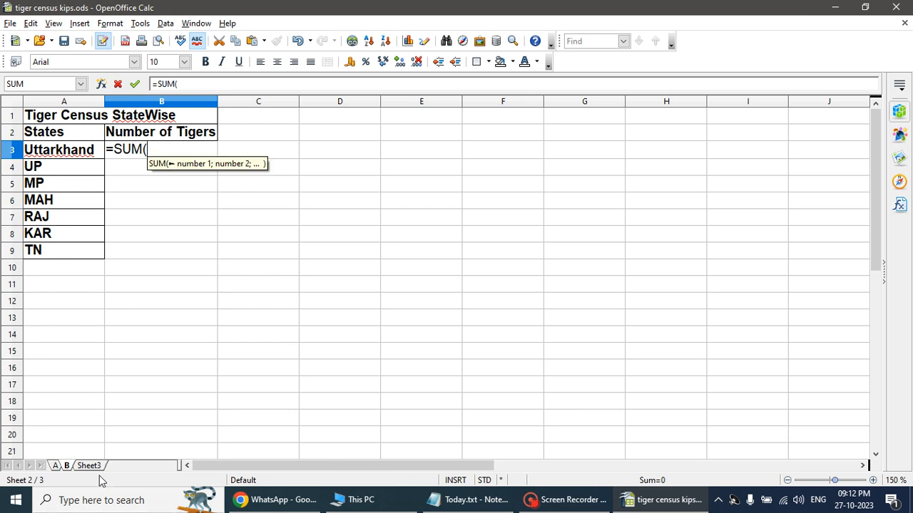
{"action": "left_click", "coordinate": [57, 465]}
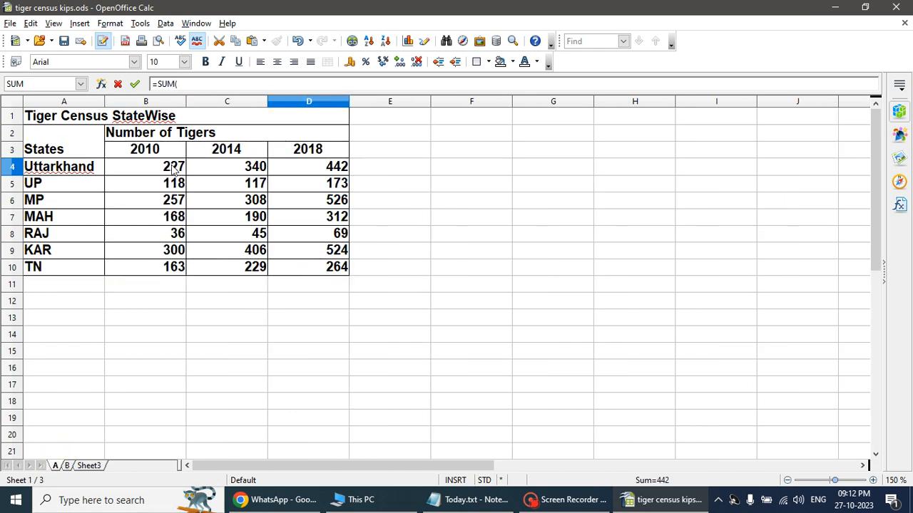
{"action": "left_click_drag", "start_coordinate": [176, 170], "coordinate": [300, 167]}
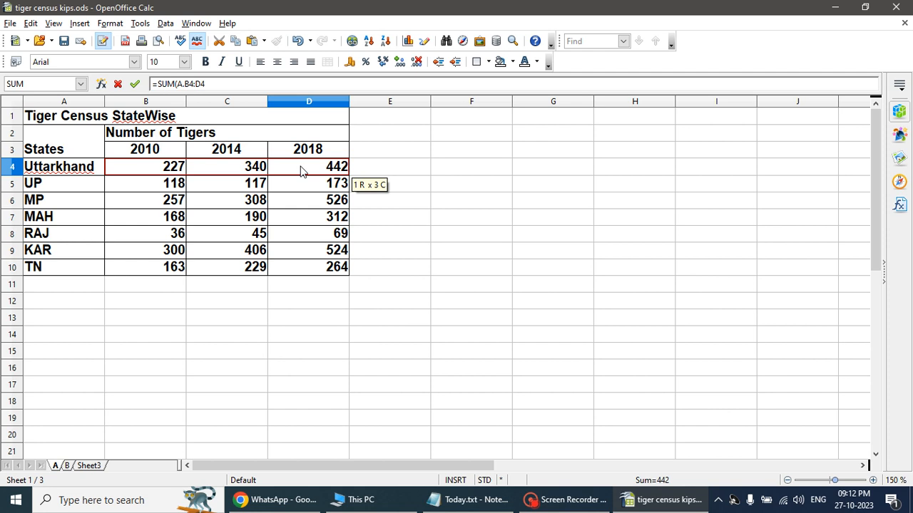
{"action": "key", "text": "Return"}
Fill the Uttarkhand formula down from B3 to B9 for the remaining states, and save the spreadsheet
{"action": "left_click", "coordinate": [188, 148]}
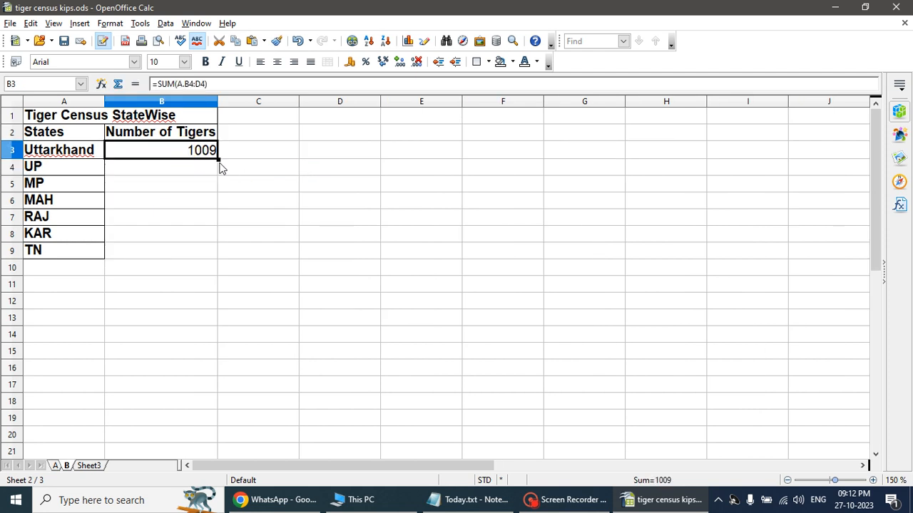
{"action": "left_click_drag", "start_coordinate": [218, 159], "coordinate": [218, 265]}
{"action": "left_click", "coordinate": [291, 286]}
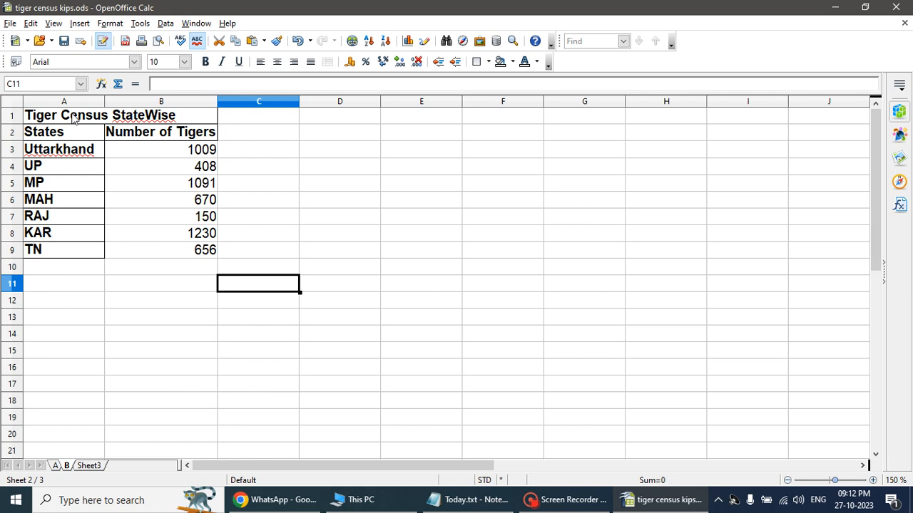
{"action": "left_click", "coordinate": [63, 41]}
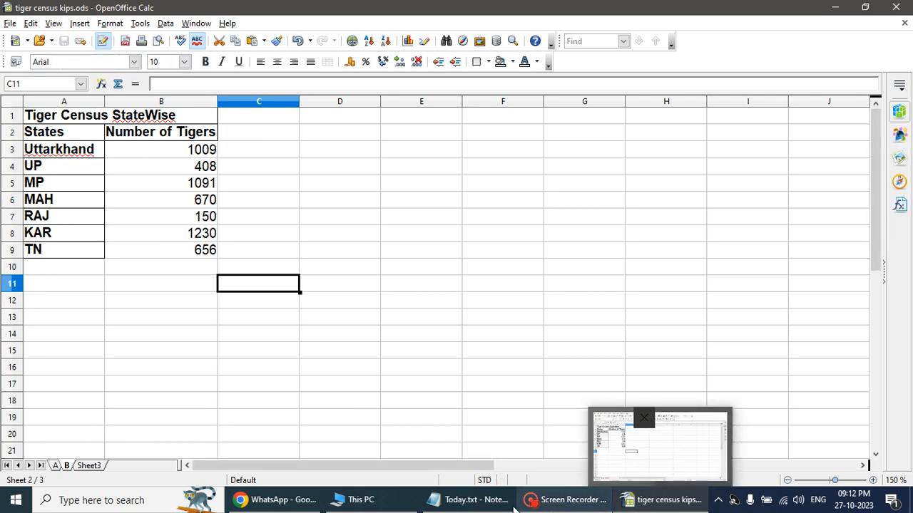
Check the topic list in Today.txt in Notepad, and close tiger census kips.ods to get back to the desktop
{"action": "left_click", "coordinate": [464, 501]}
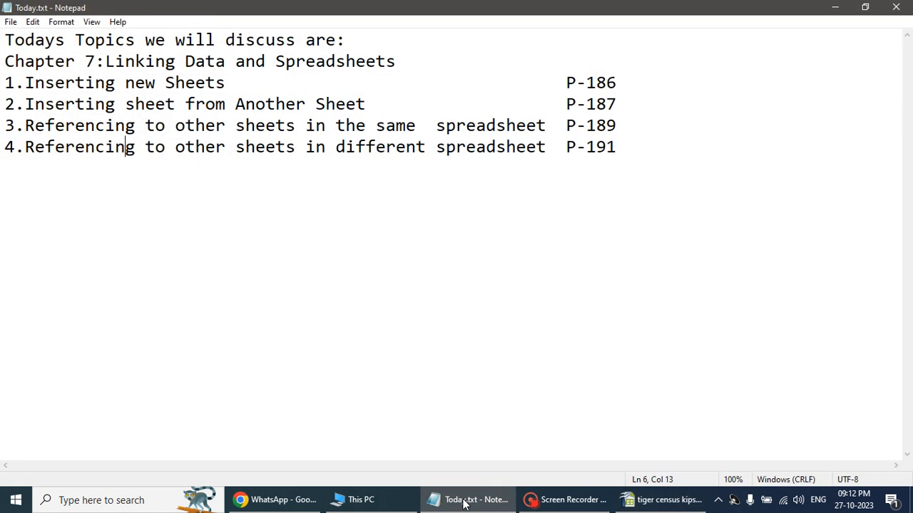
{"action": "left_click", "coordinate": [464, 502]}
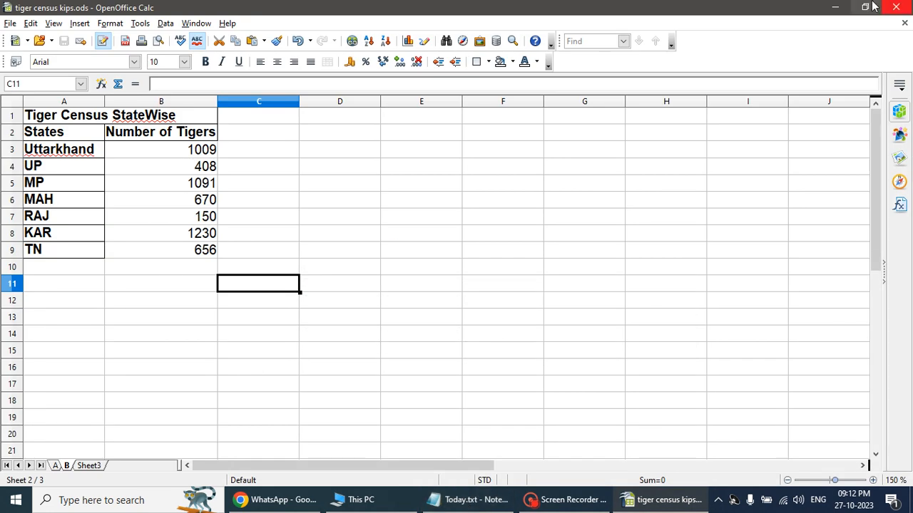
{"action": "left_click", "coordinate": [897, 8]}
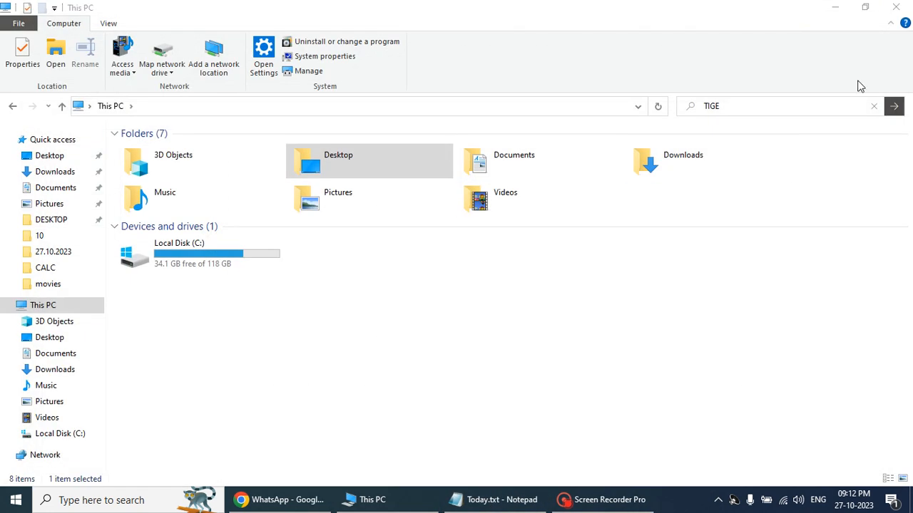
{"action": "left_click", "coordinate": [834, 7]}
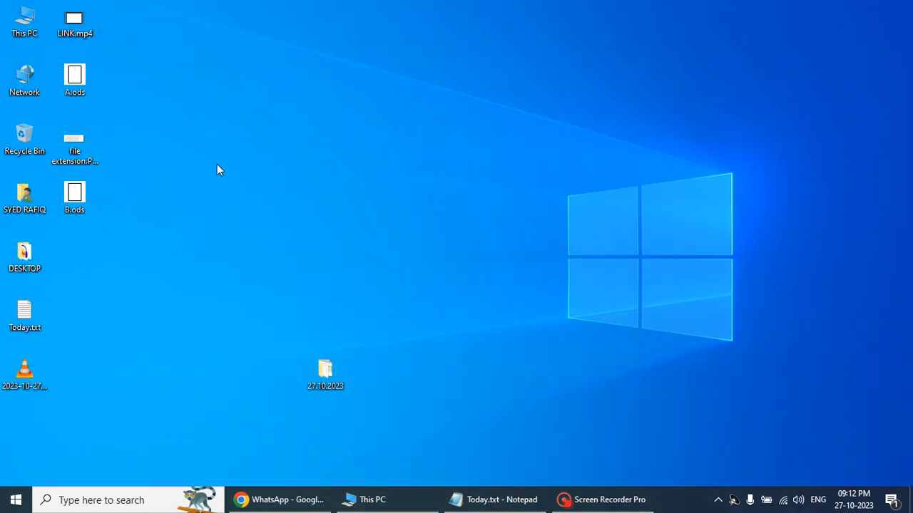
Delete the file B.ods from the desktop
{"action": "double_click", "coordinate": [66, 196]}
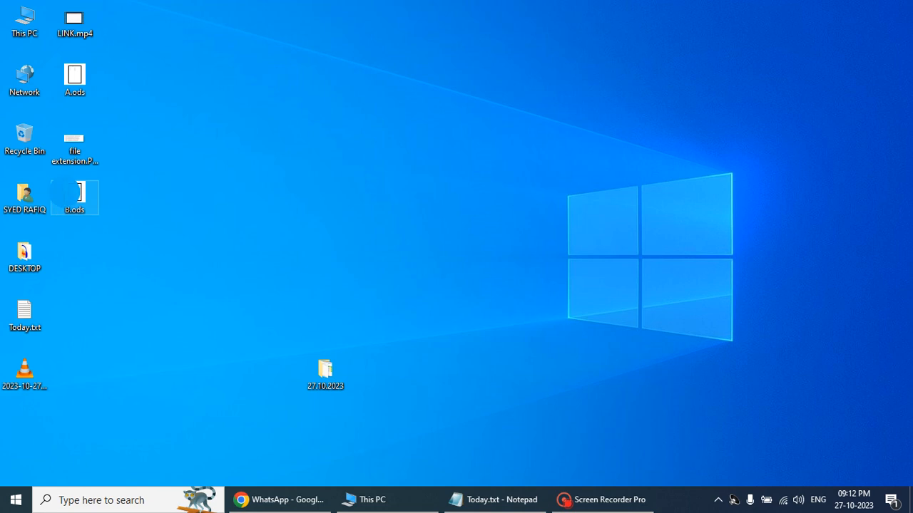
{"action": "right_click", "coordinate": [65, 196]}
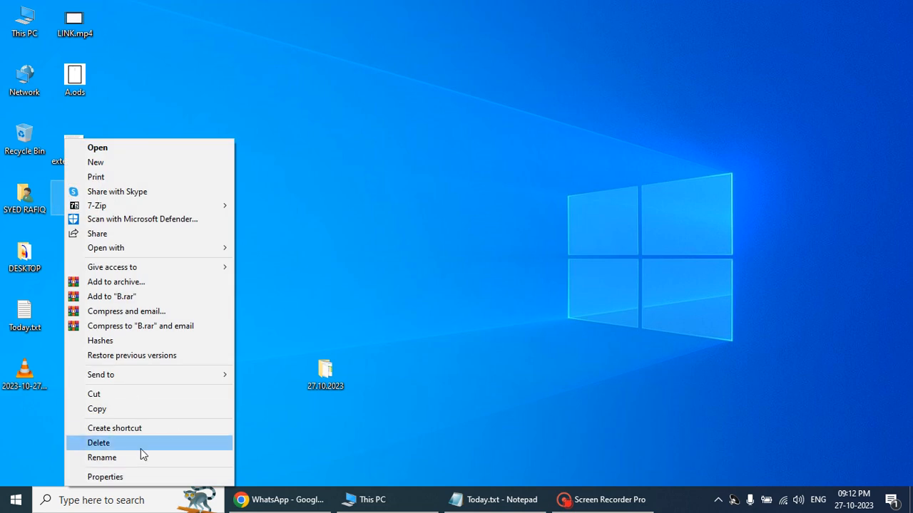
{"action": "left_click", "coordinate": [140, 447]}
{"action": "left_click", "coordinate": [491, 293]}
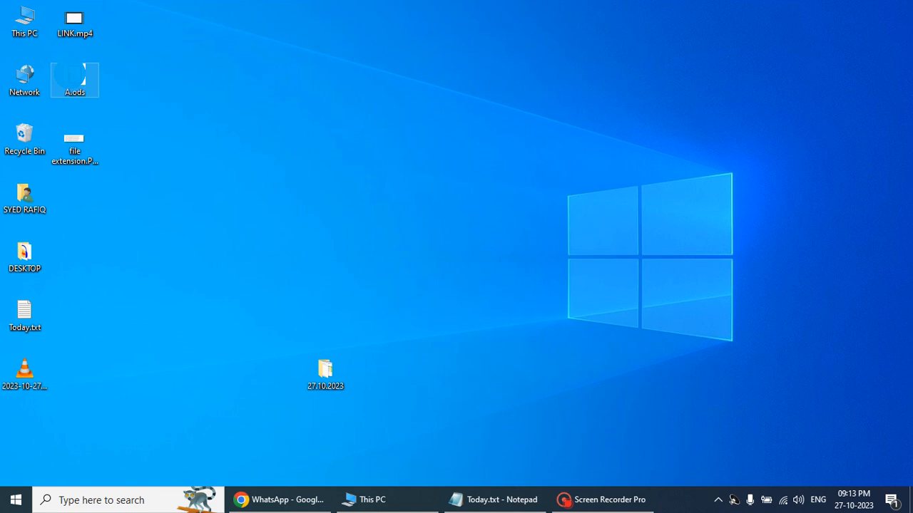
Open A.ods from the desktop, and create a new blank spreadsheet in a window placed beside it
{"action": "right_click", "coordinate": [71, 76]}
{"action": "left_click", "coordinate": [99, 82]}
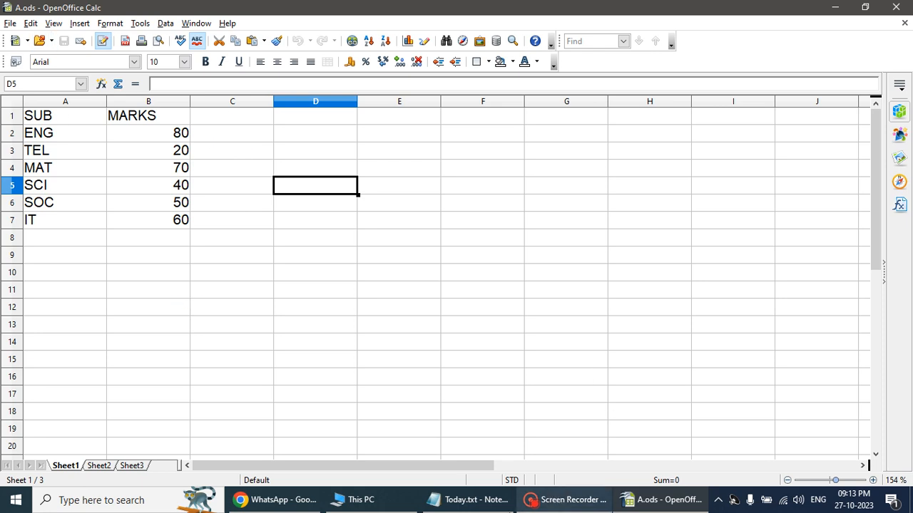
{"action": "left_click", "coordinate": [10, 23]}
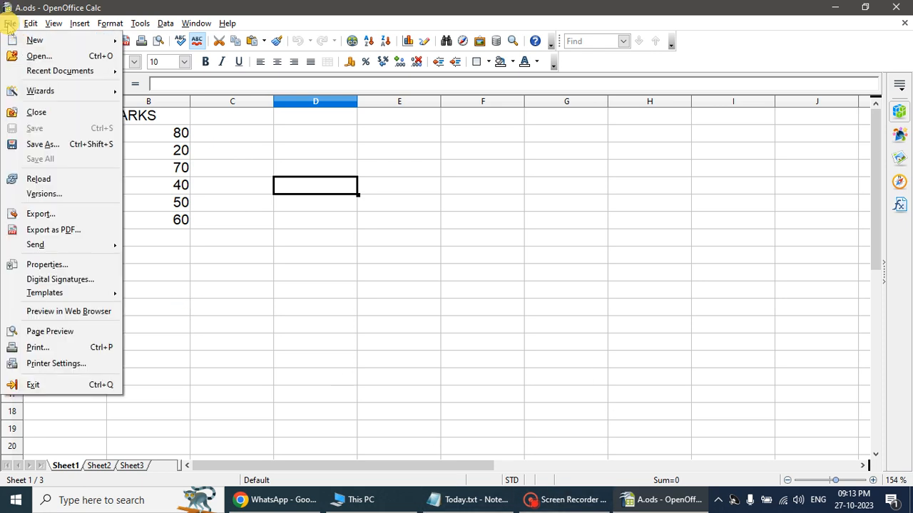
{"action": "mouse_move", "coordinate": [35, 40]}
{"action": "left_click", "coordinate": [171, 56]}
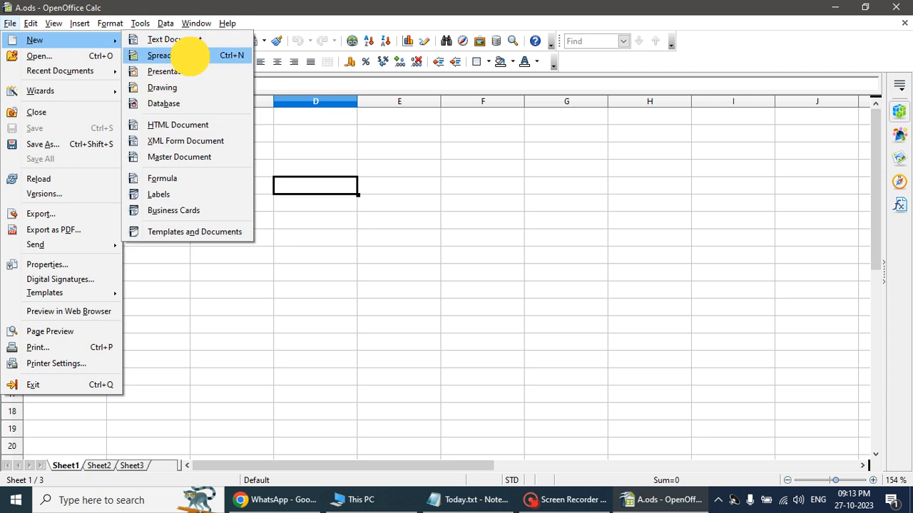
{"action": "left_click_drag", "start_coordinate": [301, 15], "coordinate": [533, 29]}
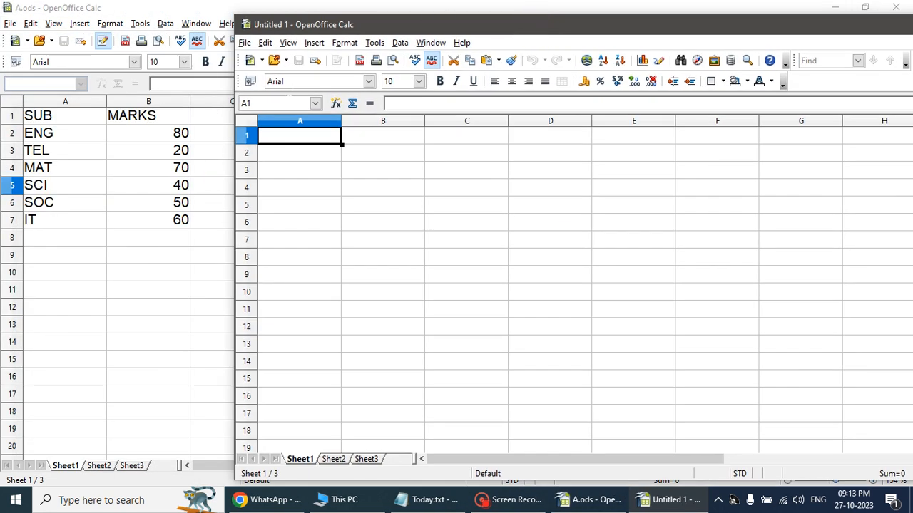
Link cell A1 of the new spreadsheet to the SUB heading in A.ods, Sheet1 cell A1, and accept updating all links
{"action": "type", "text": "="}
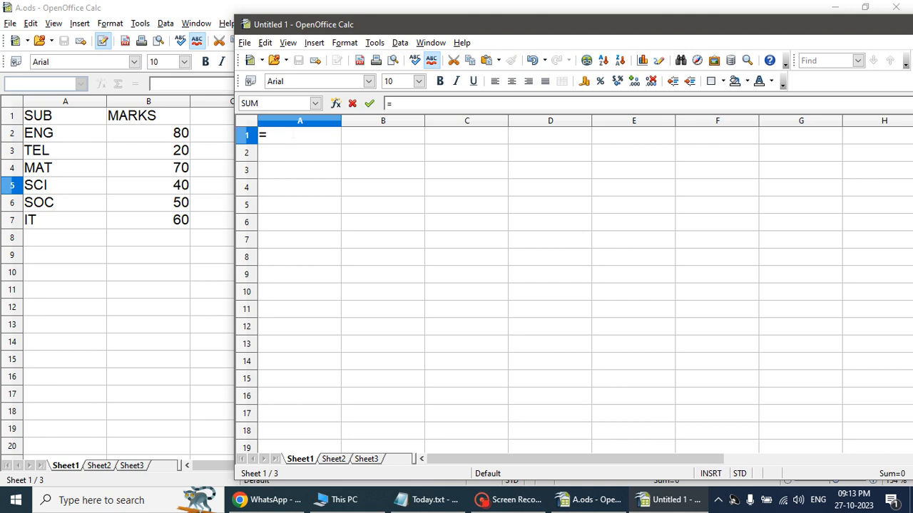
{"action": "left_click", "coordinate": [66, 123]}
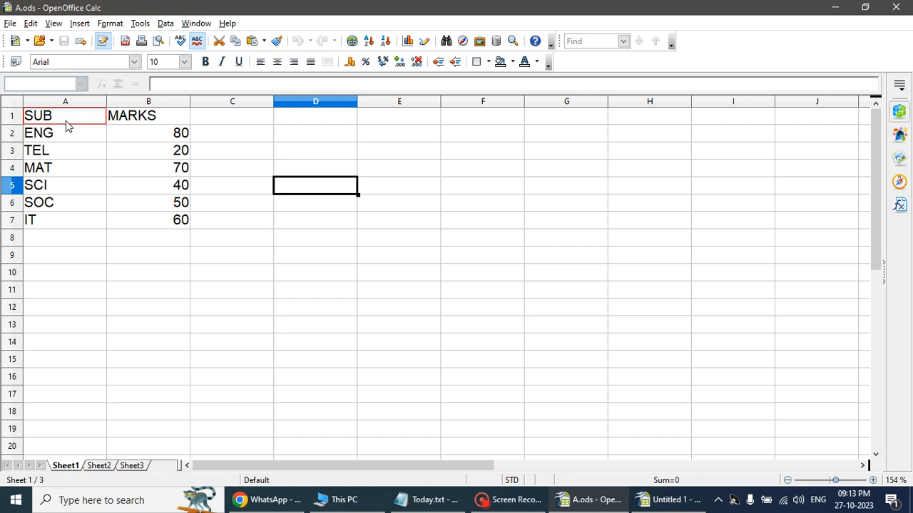
{"action": "key", "text": "Return"}
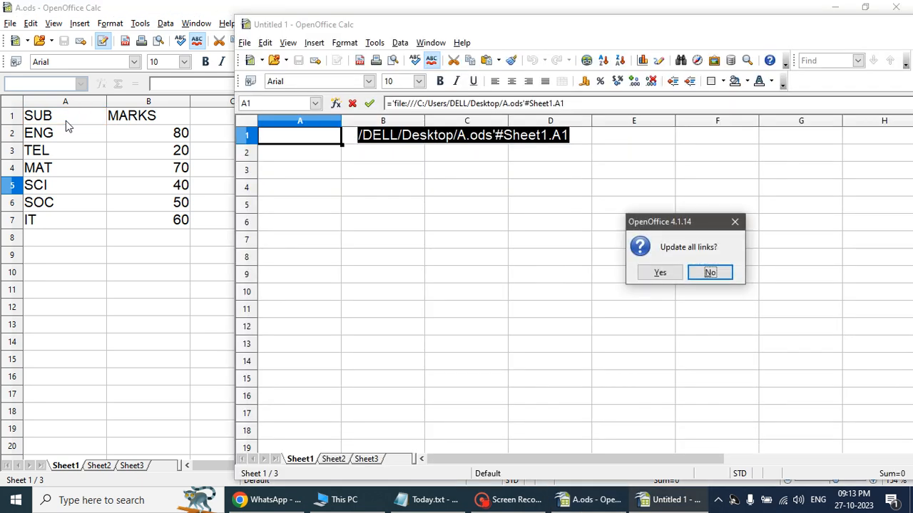
{"action": "left_click", "coordinate": [660, 274]}
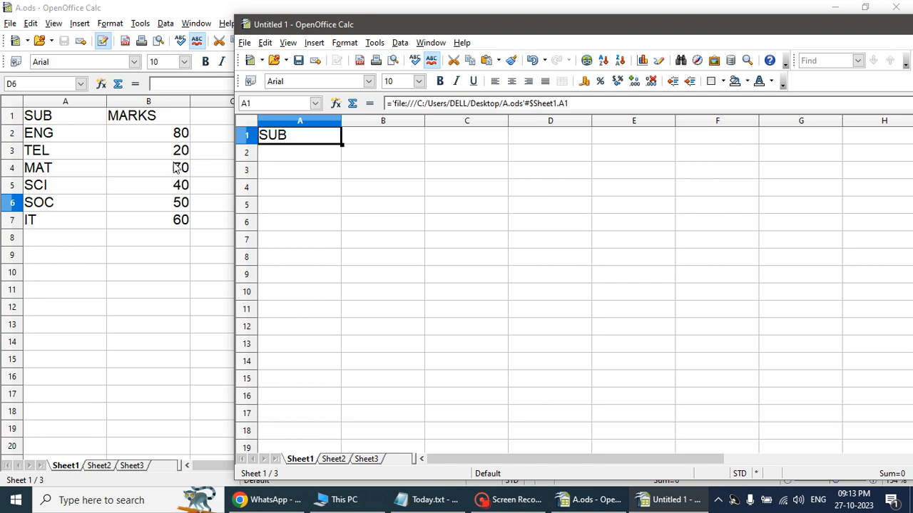
Link cell B1 of the new spreadsheet to the MARKS heading in A.ods, Sheet1 cell B1
{"action": "left_click", "coordinate": [380, 143]}
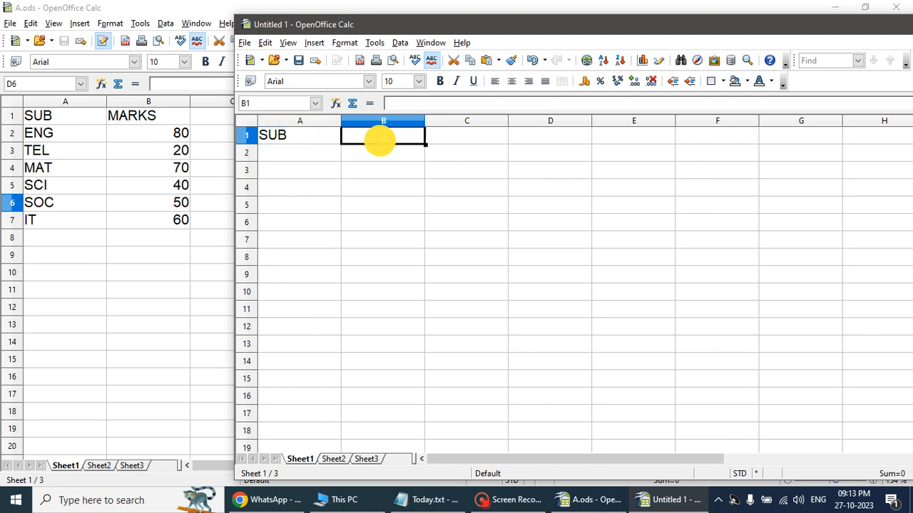
{"action": "type", "text": "="}
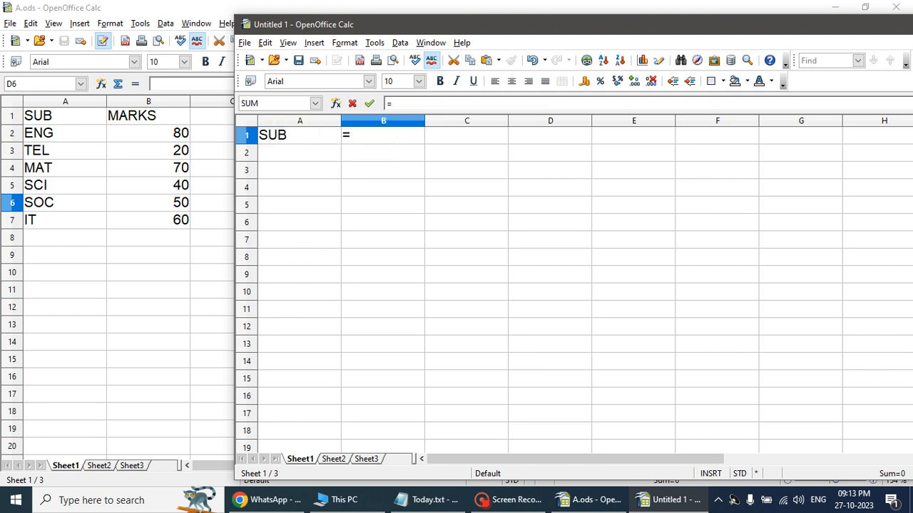
{"action": "left_click", "coordinate": [140, 125]}
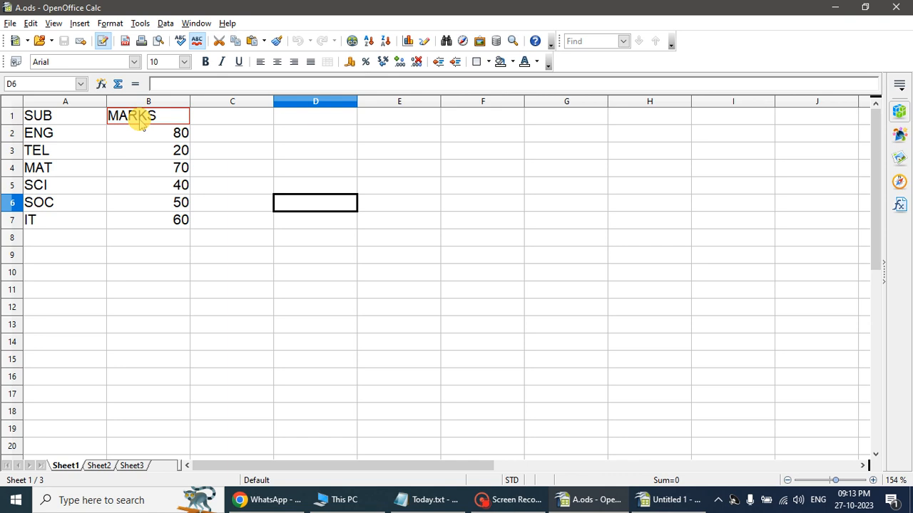
{"action": "key", "text": "Return"}
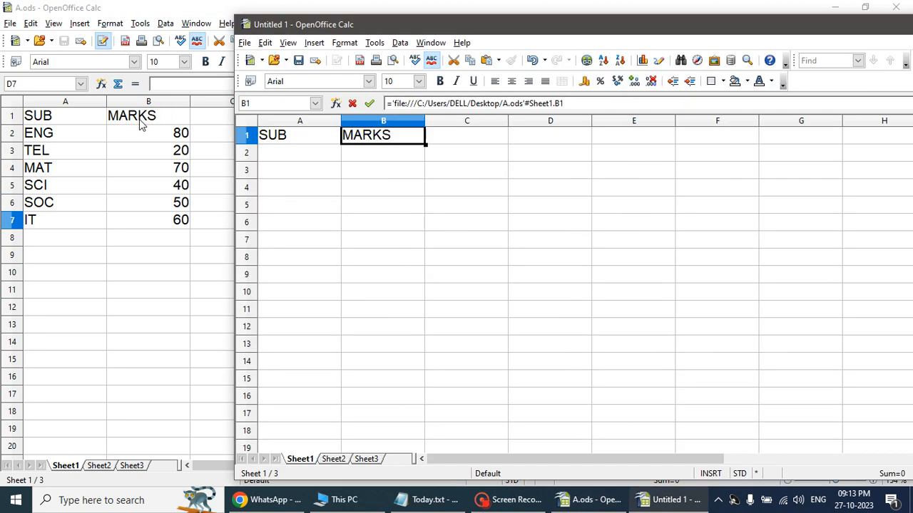
Fill the link formulas in A1 and B1 down to row 7 to bring in all subjects and marks
{"action": "left_click", "coordinate": [285, 153]}
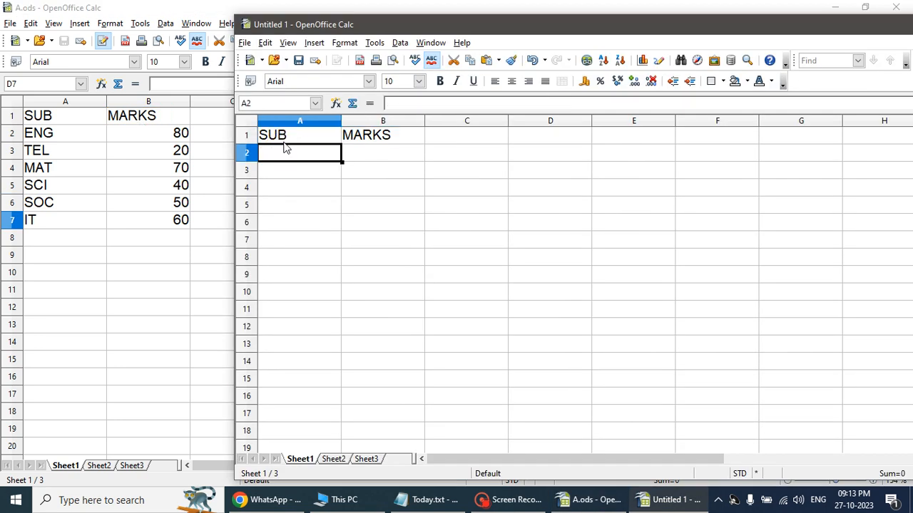
{"action": "left_click", "coordinate": [283, 135]}
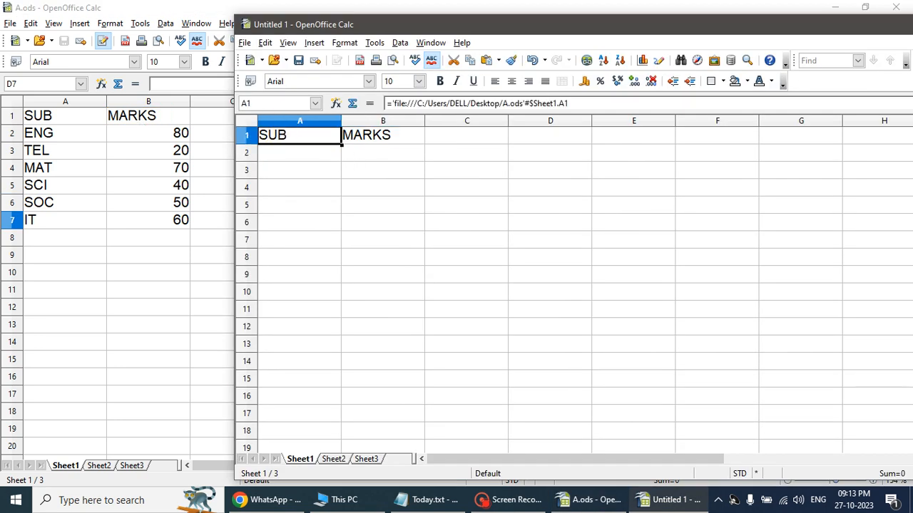
{"action": "left_click_drag", "start_coordinate": [342, 144], "coordinate": [352, 250]}
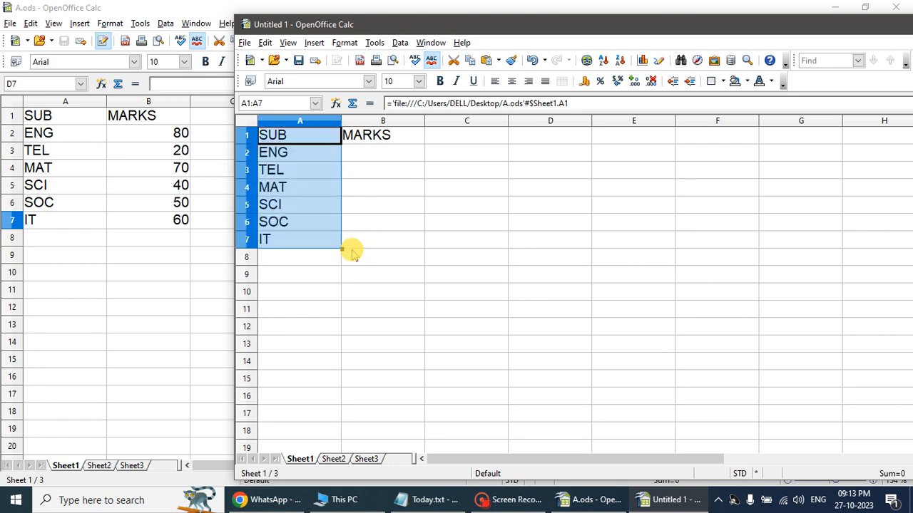
{"action": "left_click", "coordinate": [375, 137]}
{"action": "left_click_drag", "start_coordinate": [425, 144], "coordinate": [427, 248]}
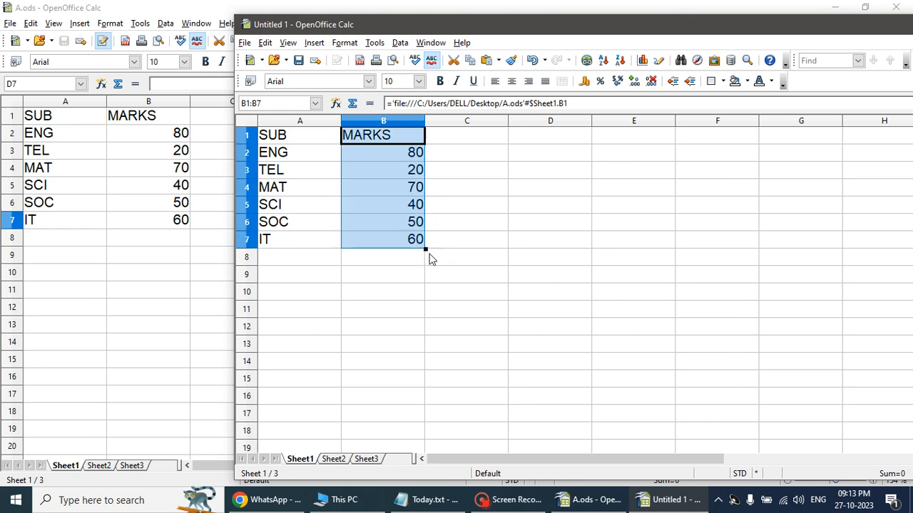
{"action": "left_click", "coordinate": [475, 261]}
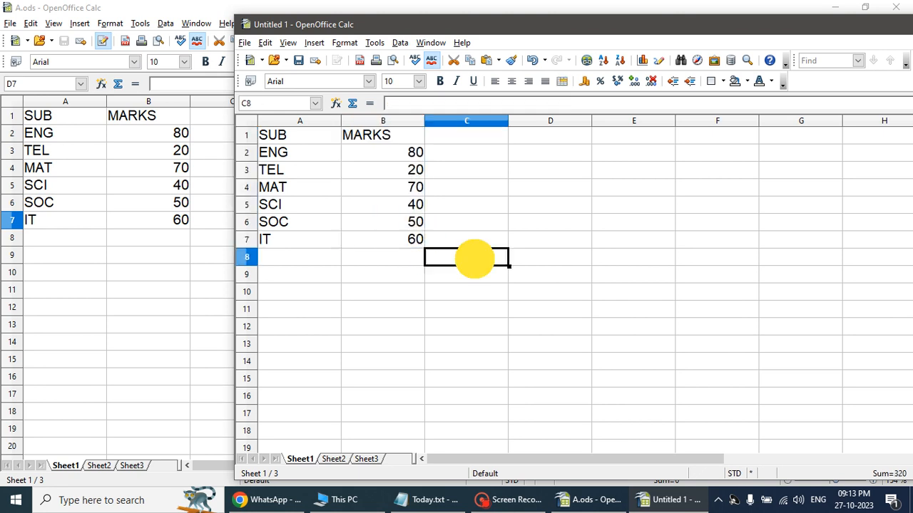
Change the SOC mark in cell B6 of A.ods to 70 and save that spreadsheet
{"action": "left_click", "coordinate": [159, 208]}
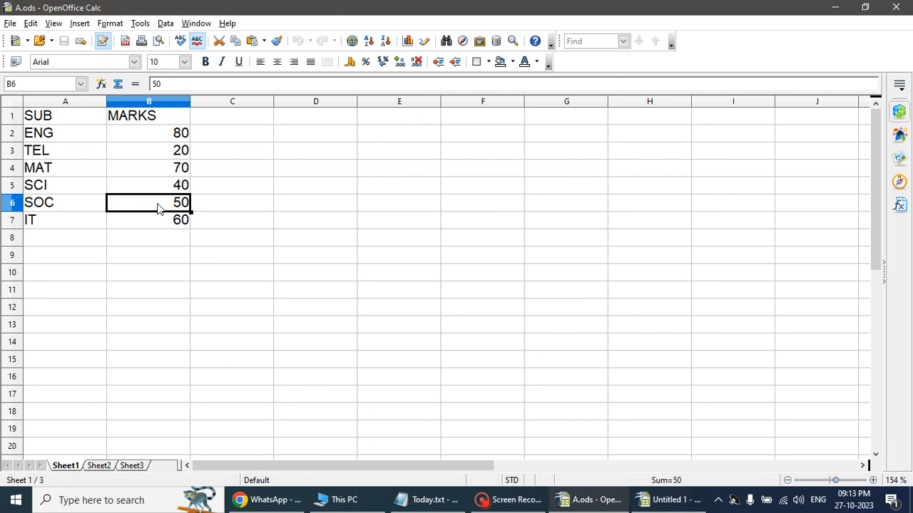
{"action": "type", "text": "7"}
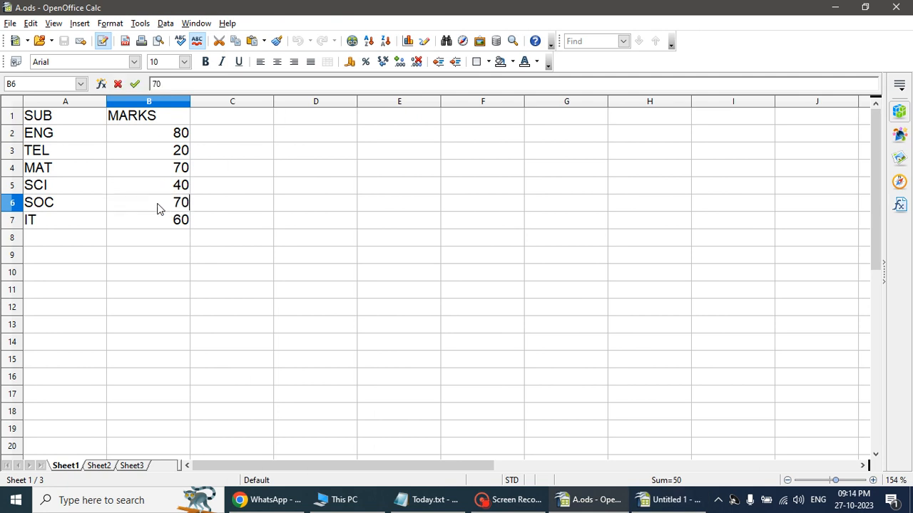
{"action": "left_click", "coordinate": [309, 271]}
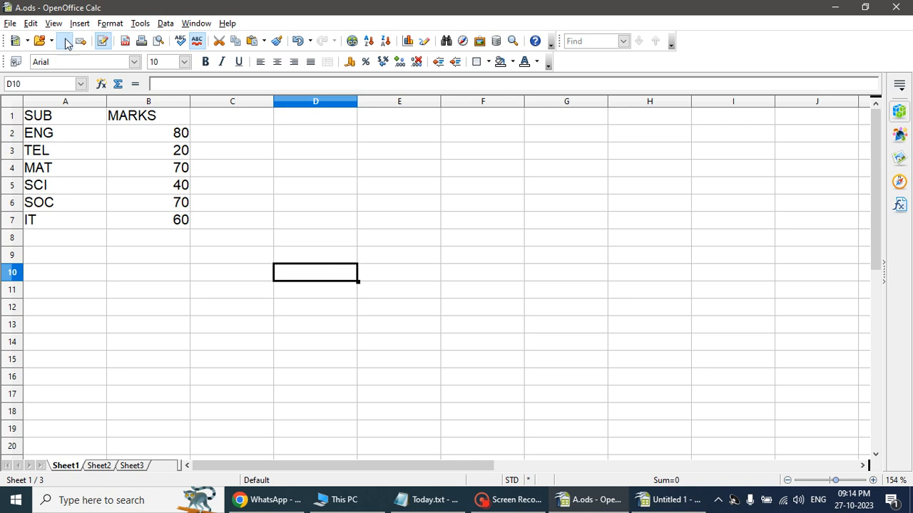
{"action": "left_click", "coordinate": [65, 40]}
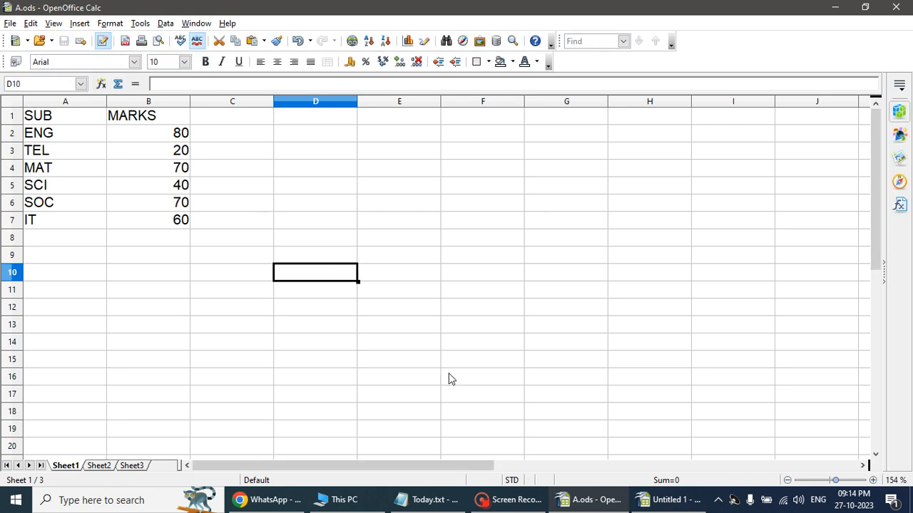
Save the untitled linked spreadsheet on the Desktop as an ODF spreadsheet named B
{"action": "left_click", "coordinate": [667, 499]}
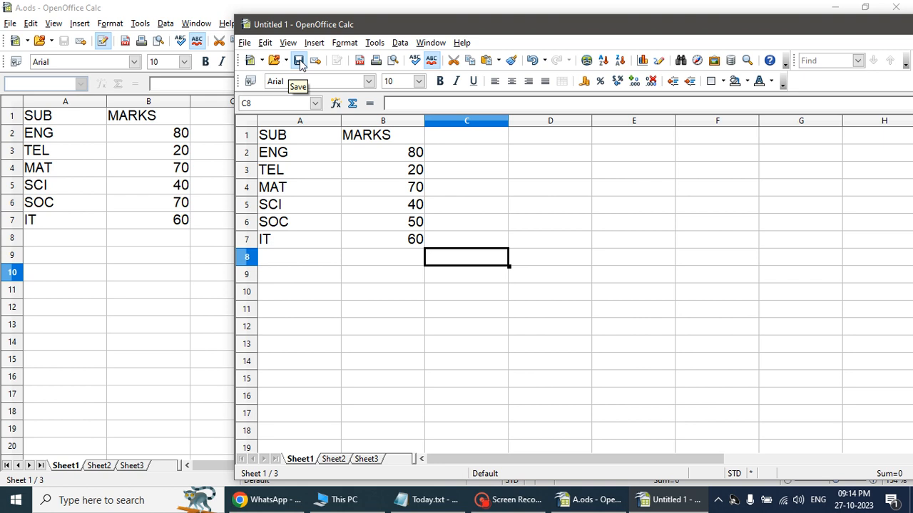
{"action": "key", "text": "ctrl+s"}
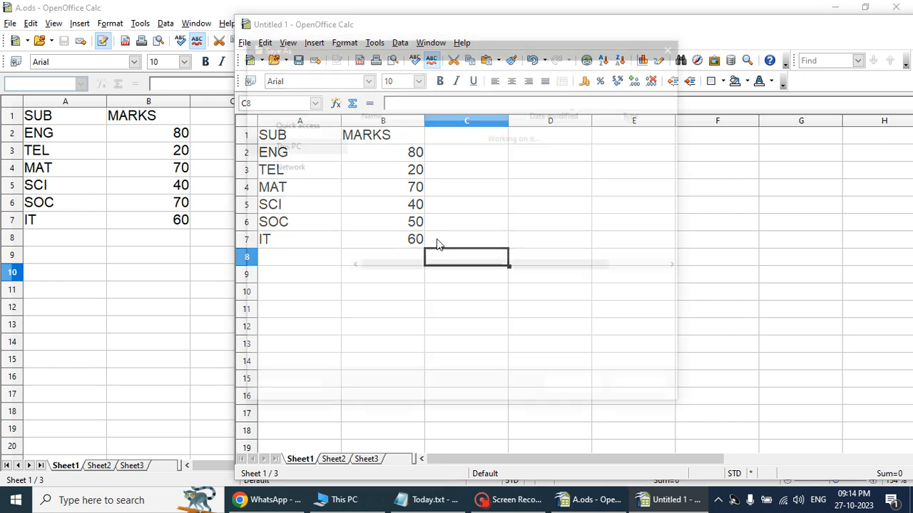
{"action": "type", "text": "B"}
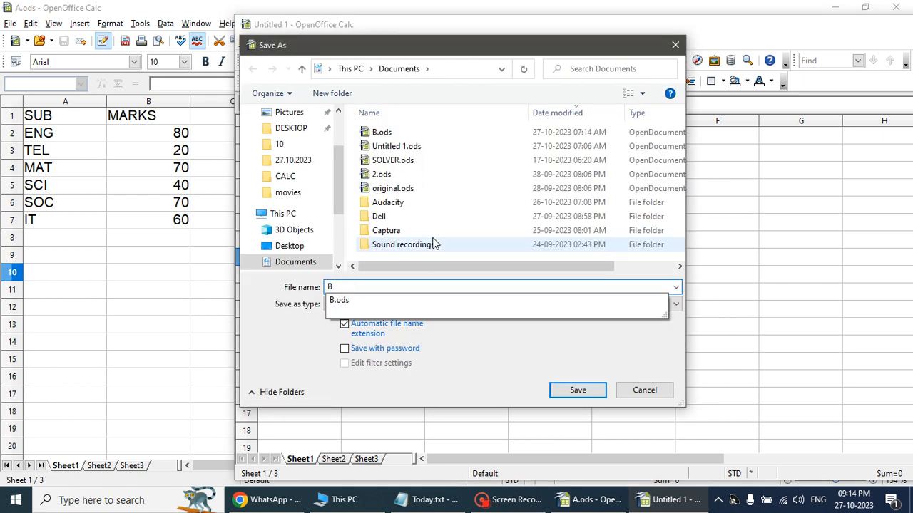
{"action": "left_click", "coordinate": [285, 129]}
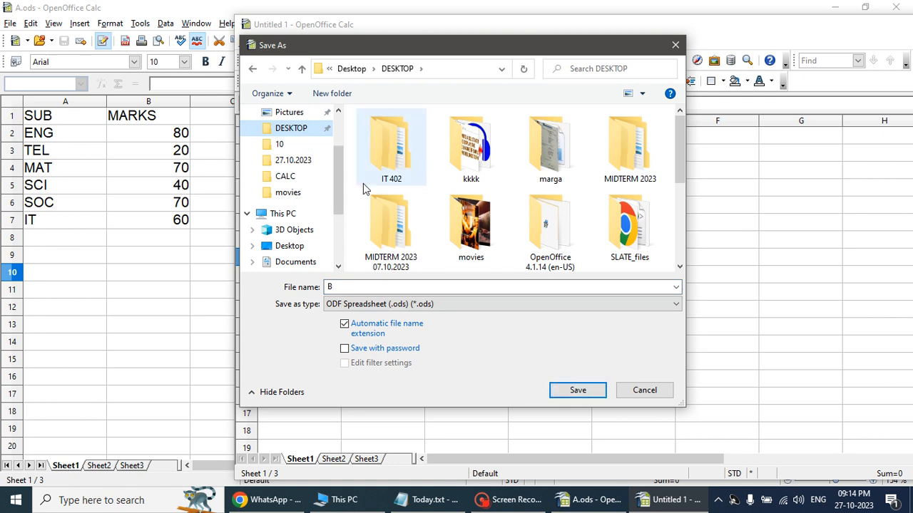
{"action": "left_click_drag", "start_coordinate": [340, 179], "coordinate": [338, 140]}
{"action": "left_click", "coordinate": [278, 137]}
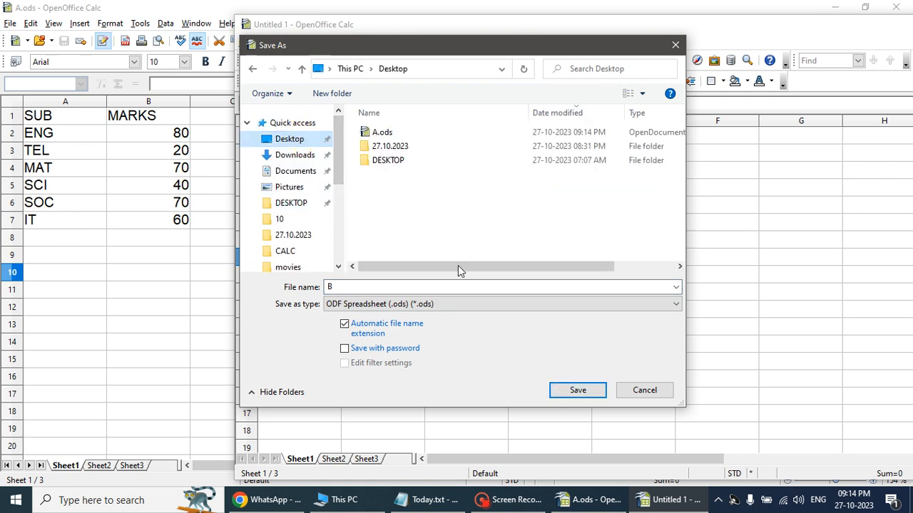
{"action": "left_click", "coordinate": [577, 389]}
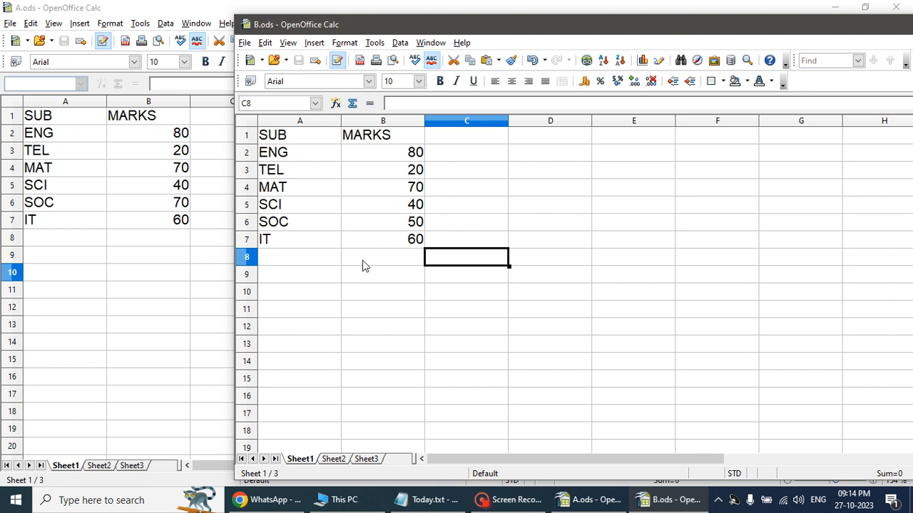
Move the B.ods window until its window controls are reachable, and close it
{"action": "left_click", "coordinate": [803, 23]}
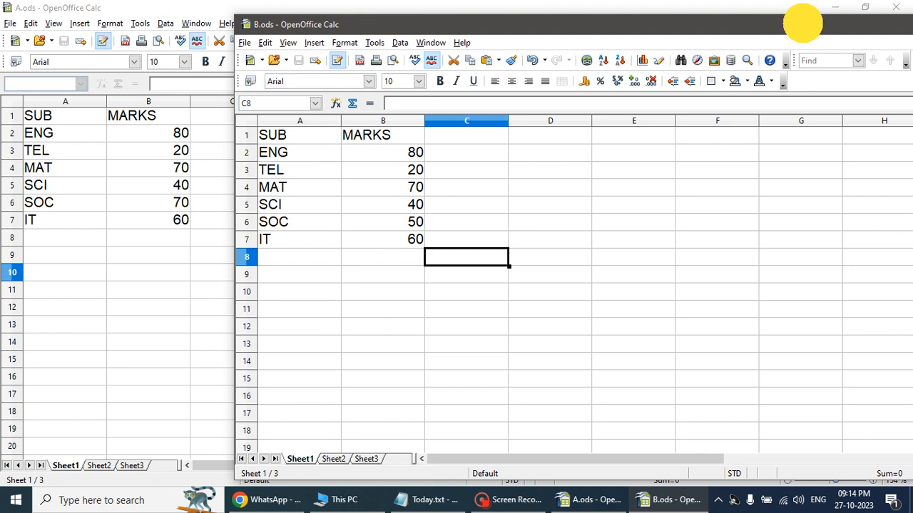
{"action": "left_click_drag", "start_coordinate": [803, 24], "coordinate": [631, 55]}
{"action": "left_click_drag", "start_coordinate": [827, 58], "coordinate": [649, 86]}
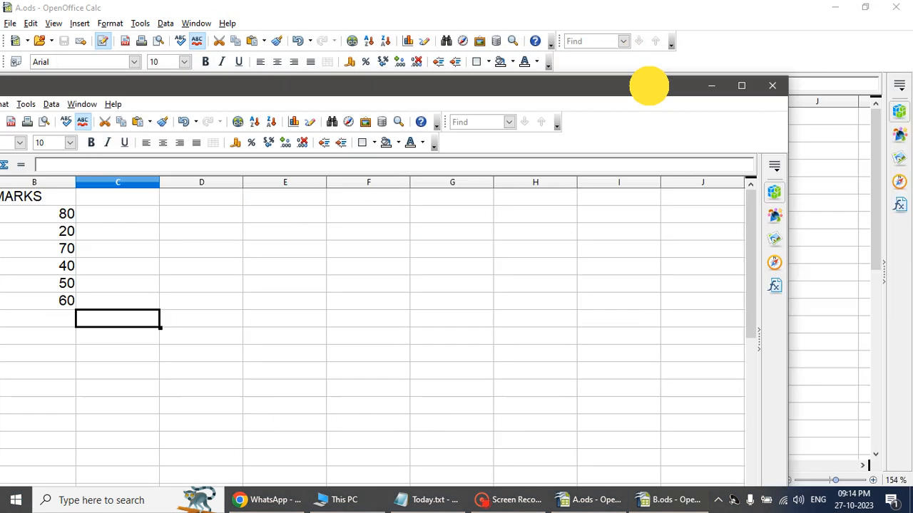
{"action": "left_click", "coordinate": [772, 85]}
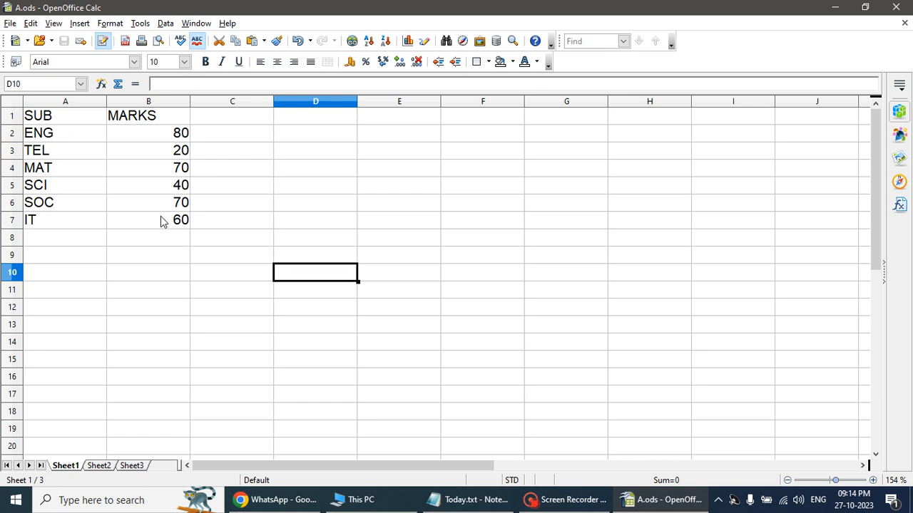
Minimize A.ods and reopen B.ods from the desktop, agreeing to update its links to other files
{"action": "left_click", "coordinate": [835, 7]}
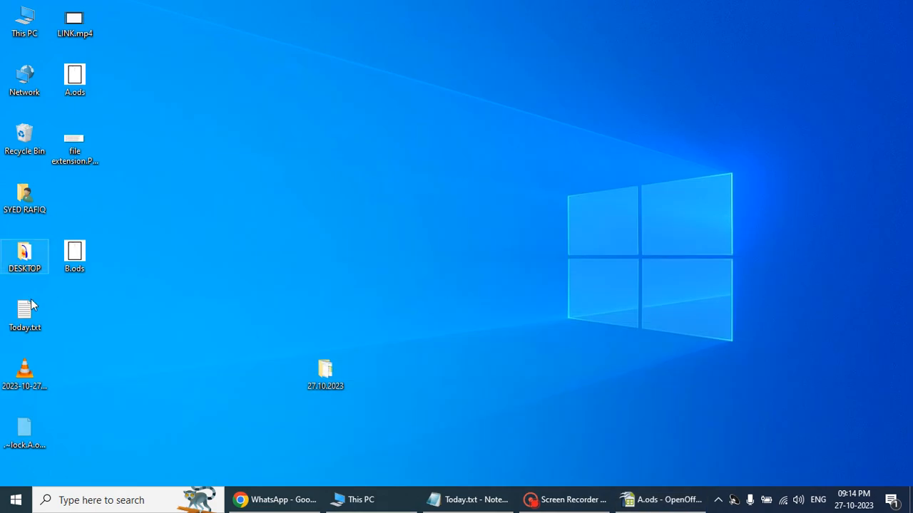
{"action": "left_click", "coordinate": [84, 263]}
{"action": "double_click", "coordinate": [85, 264]}
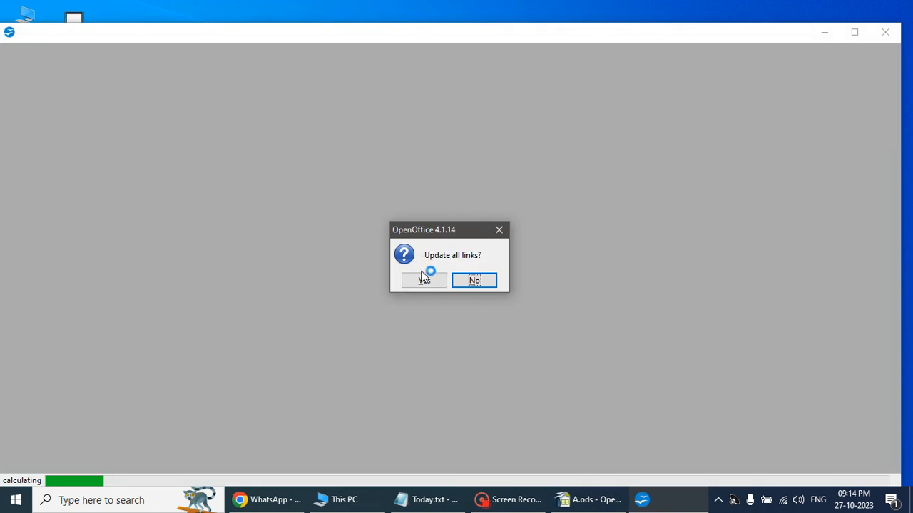
{"action": "left_click", "coordinate": [424, 279]}
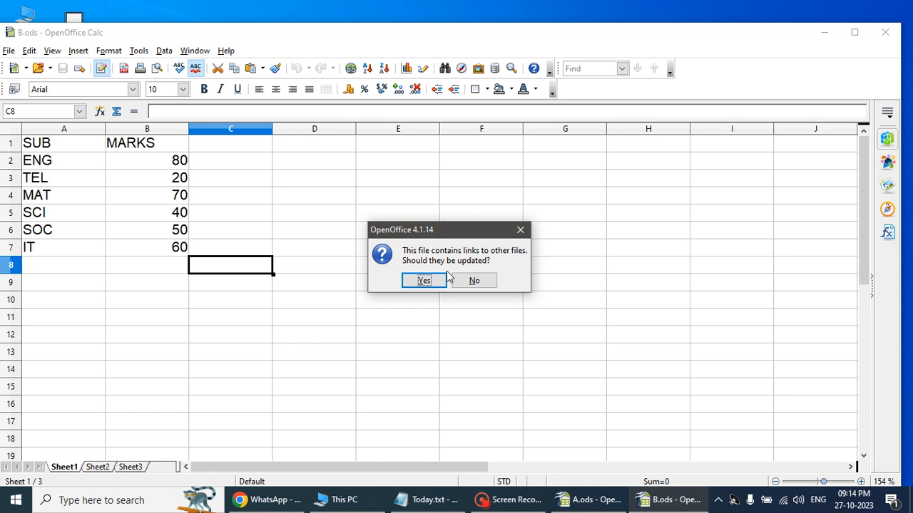
{"action": "left_click", "coordinate": [417, 279]}
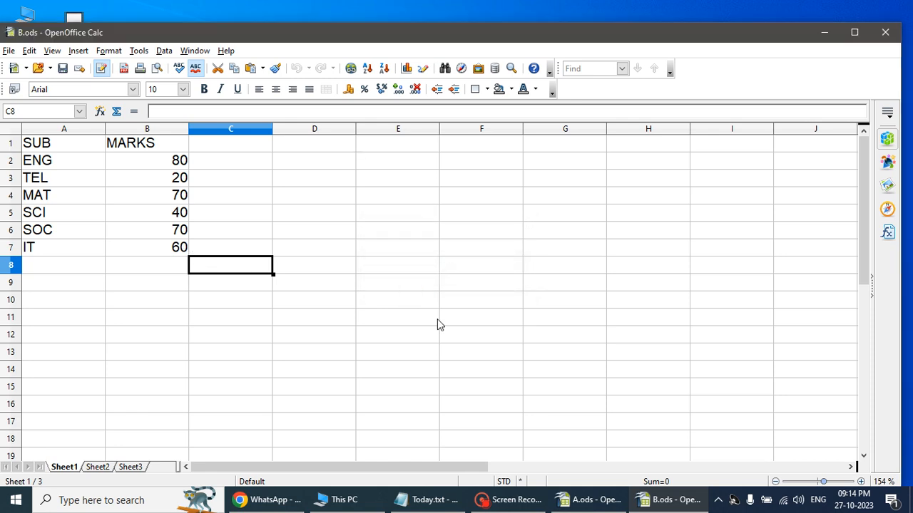
Switch to A.ods, change the IT mark in cell B7 to 100, and save the spreadsheet
{"action": "left_click", "coordinate": [587, 499]}
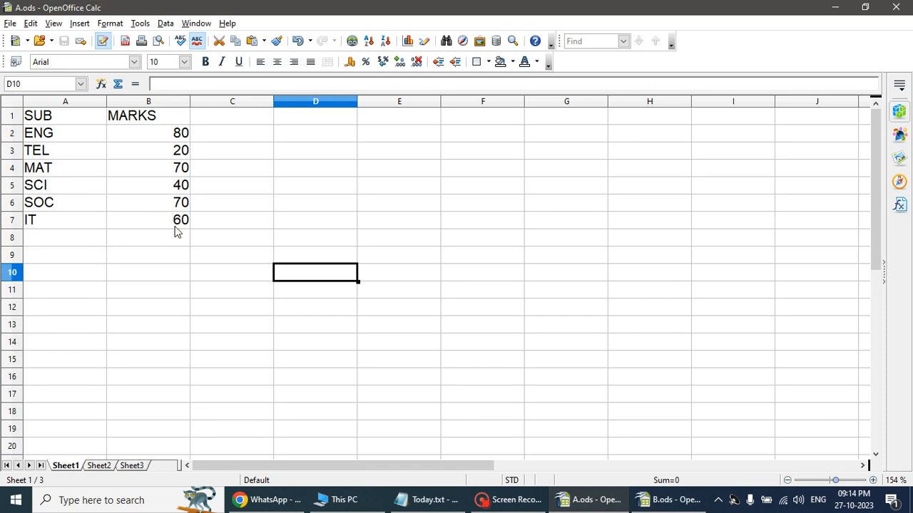
{"action": "left_click", "coordinate": [175, 223]}
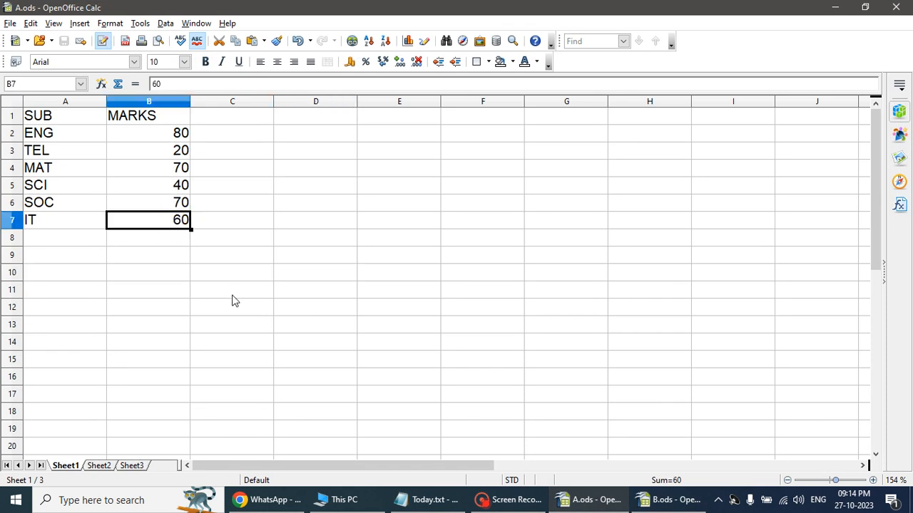
{"action": "type", "text": "100"}
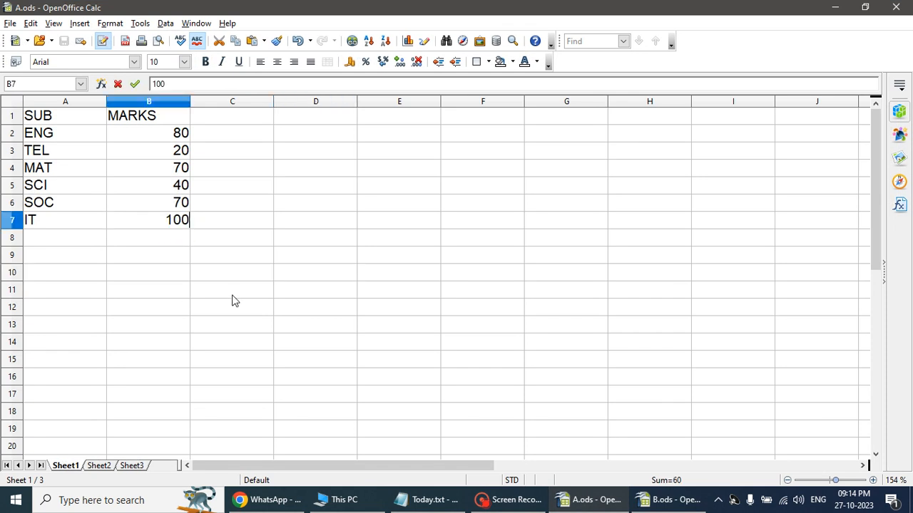
{"action": "left_click", "coordinate": [241, 266]}
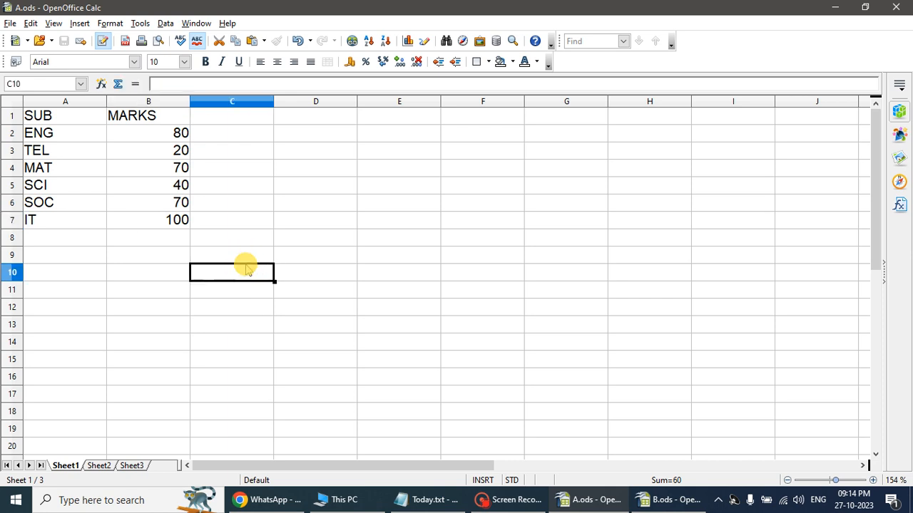
{"action": "left_click", "coordinate": [65, 41]}
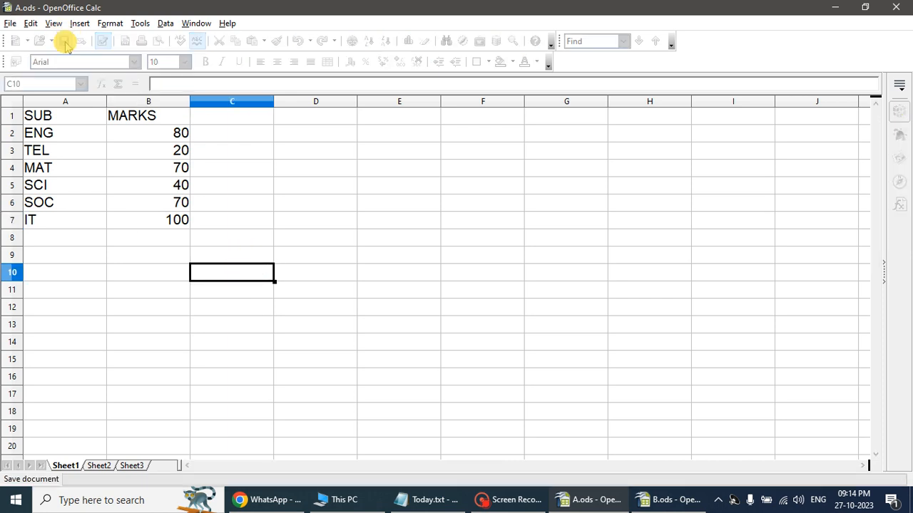
Switch to B.ods and close it, saving its changes
{"action": "left_click", "coordinate": [652, 504]}
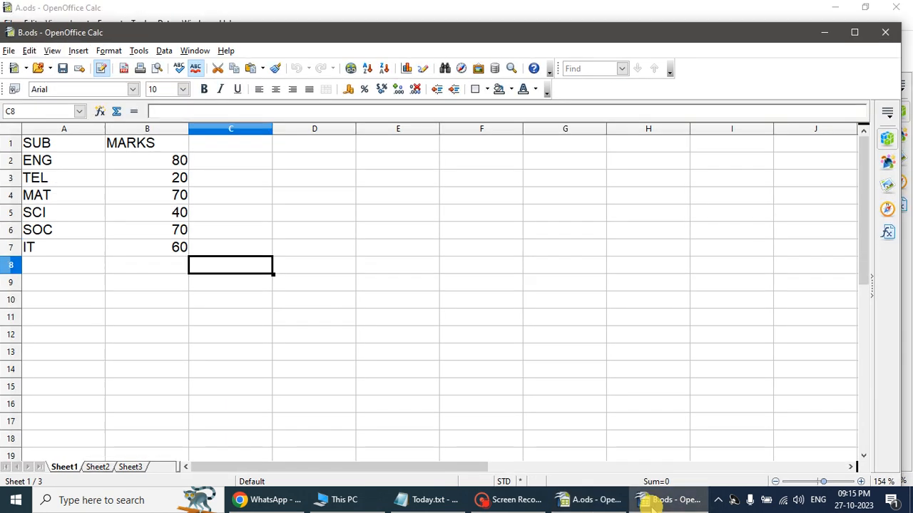
{"action": "left_click", "coordinate": [885, 39]}
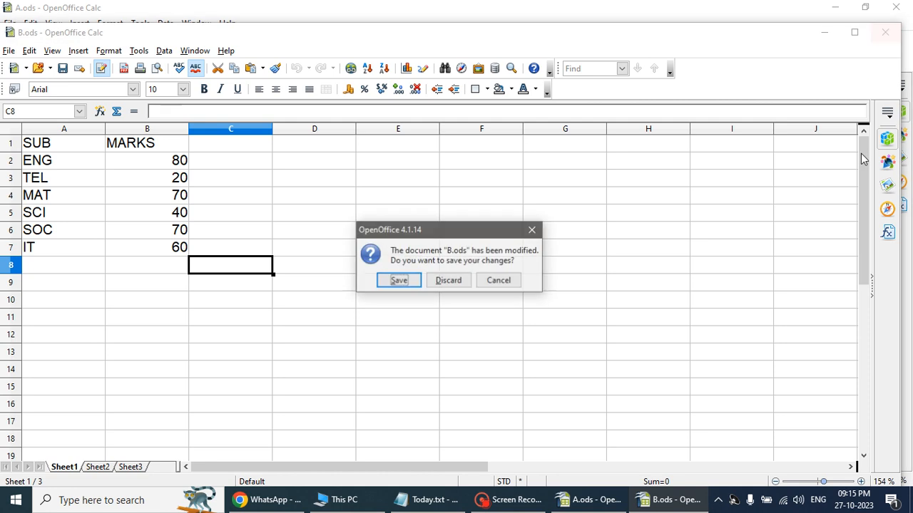
{"action": "left_click", "coordinate": [398, 280]}
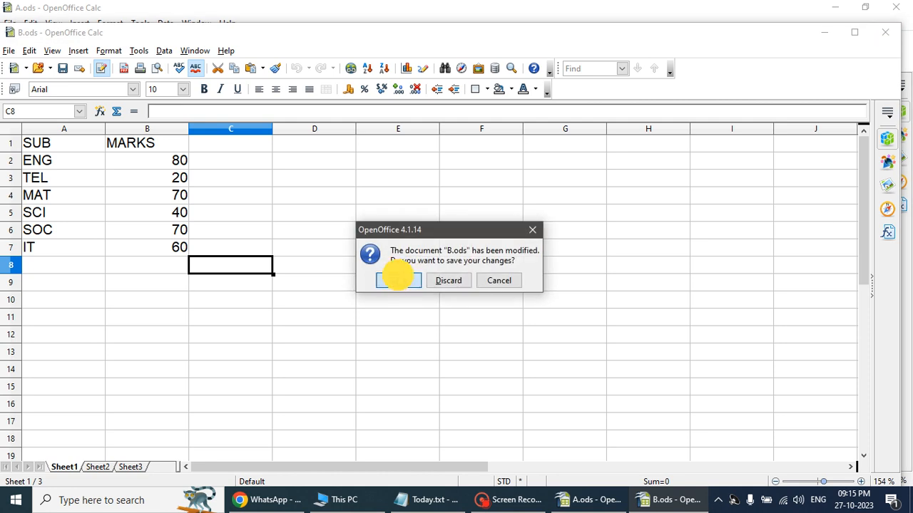
Minimize A.ods and reopen B.ods from the desktop, agreeing to update all links and the links to other files
{"action": "left_click", "coordinate": [835, 8]}
{"action": "left_click", "coordinate": [75, 251]}
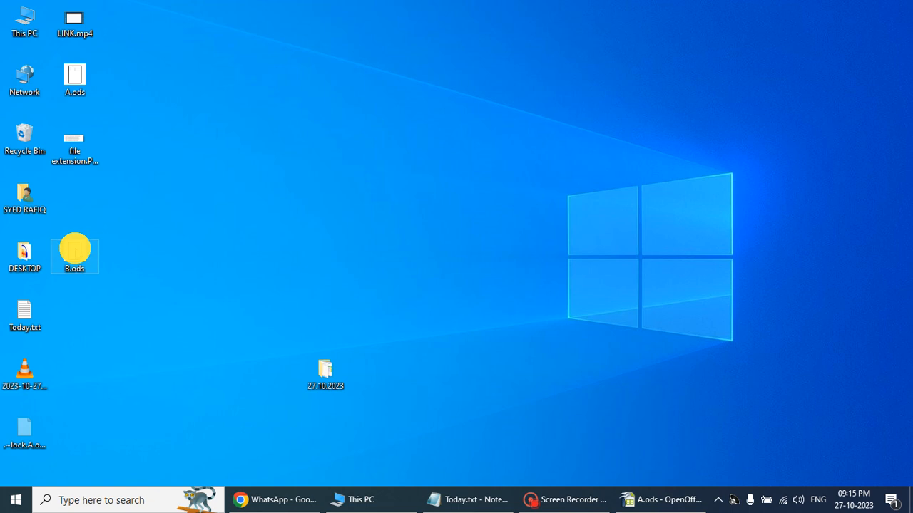
{"action": "double_click", "coordinate": [75, 249]}
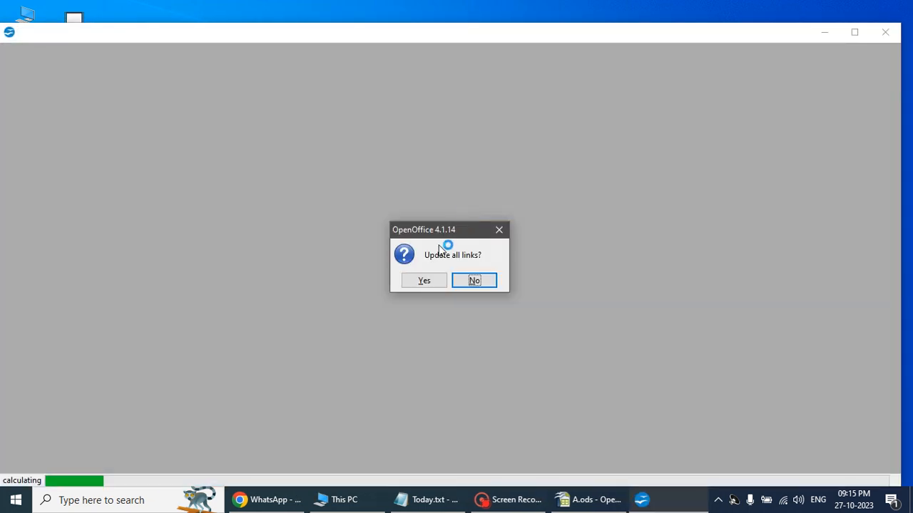
{"action": "left_click", "coordinate": [419, 281]}
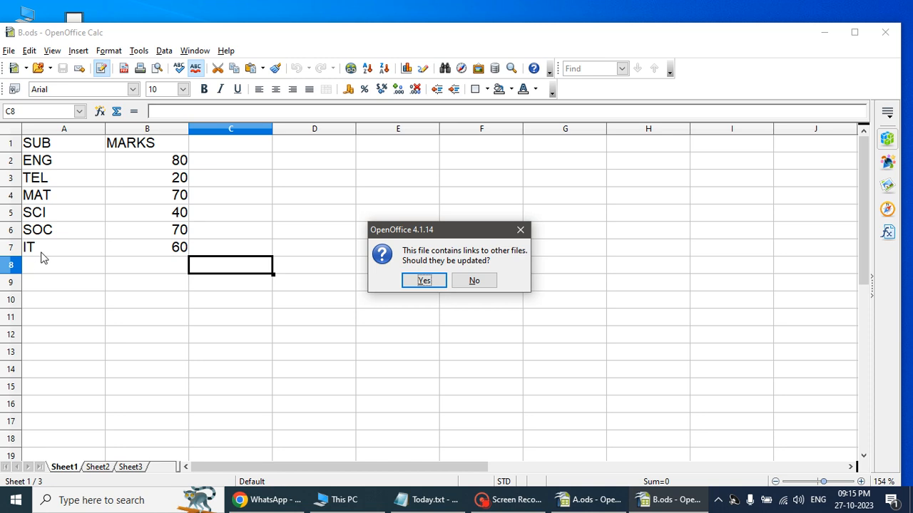
{"action": "left_click", "coordinate": [422, 281]}
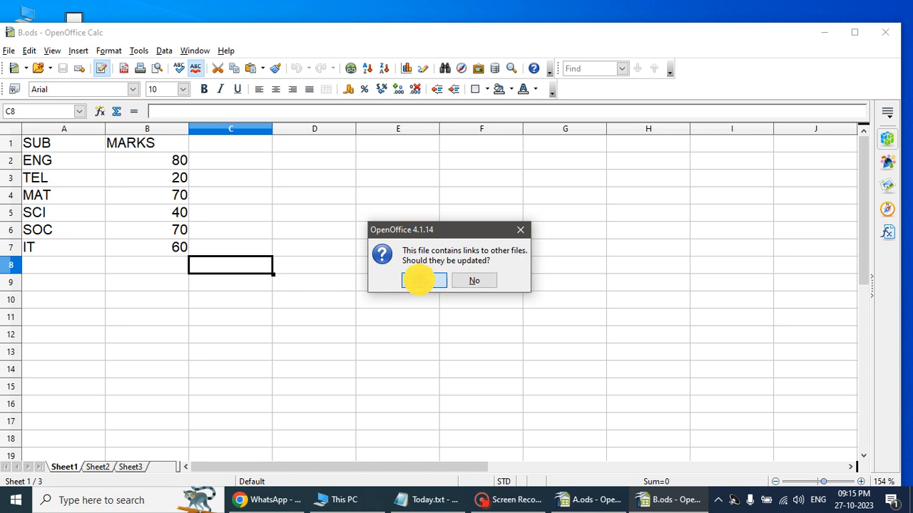
Close the updated B.ods, reviewing the topic list in Today.txt before saving the changes
{"action": "left_click", "coordinate": [885, 32]}
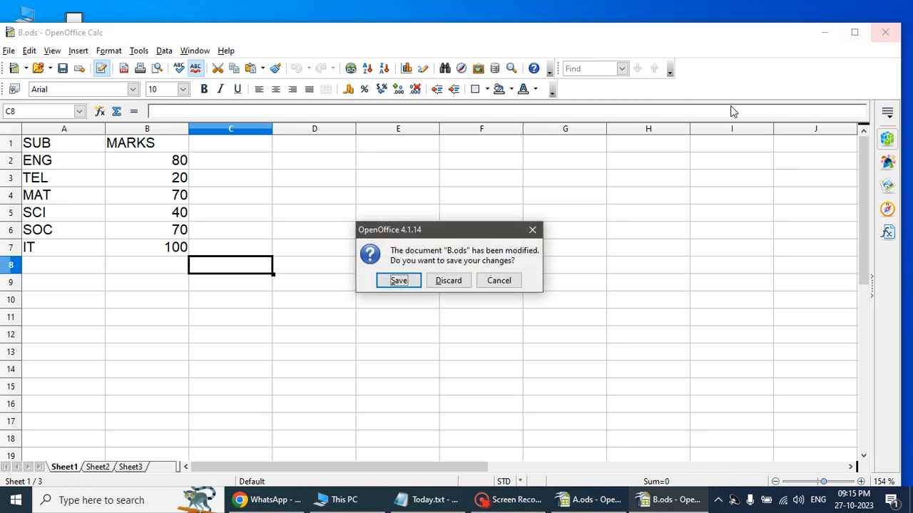
{"action": "left_click", "coordinate": [433, 501]}
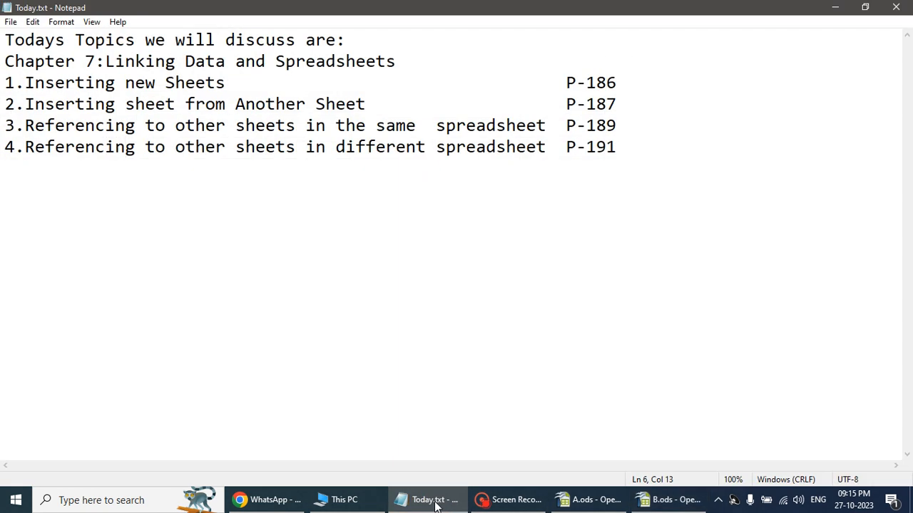
{"action": "left_click", "coordinate": [435, 503]}
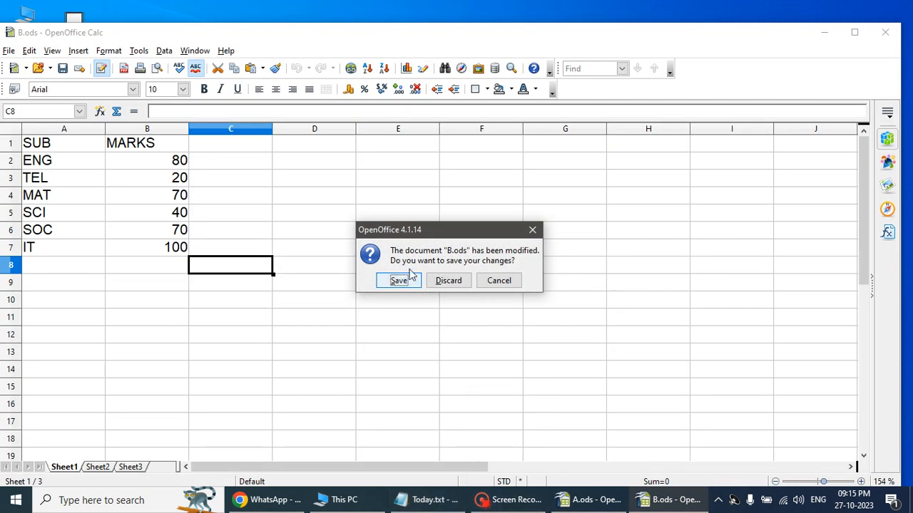
{"action": "left_click", "coordinate": [403, 280]}
{"action": "left_click", "coordinate": [555, 495]}
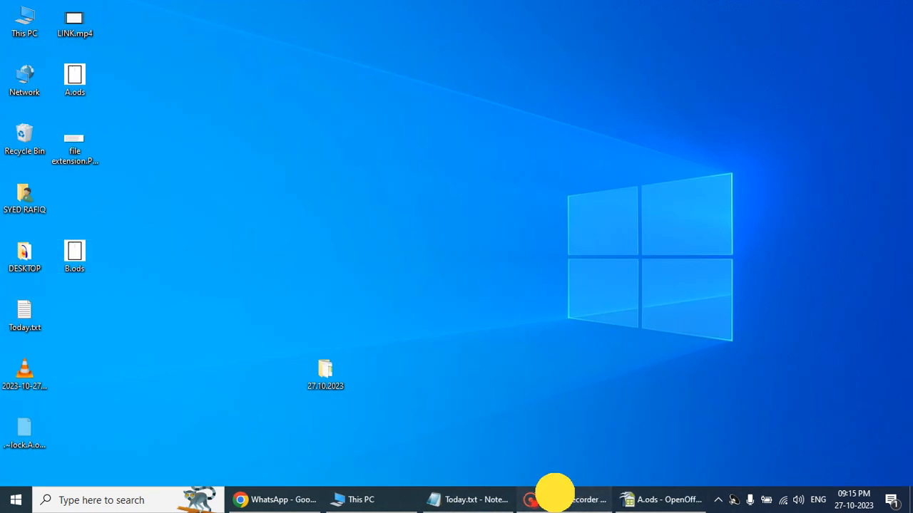